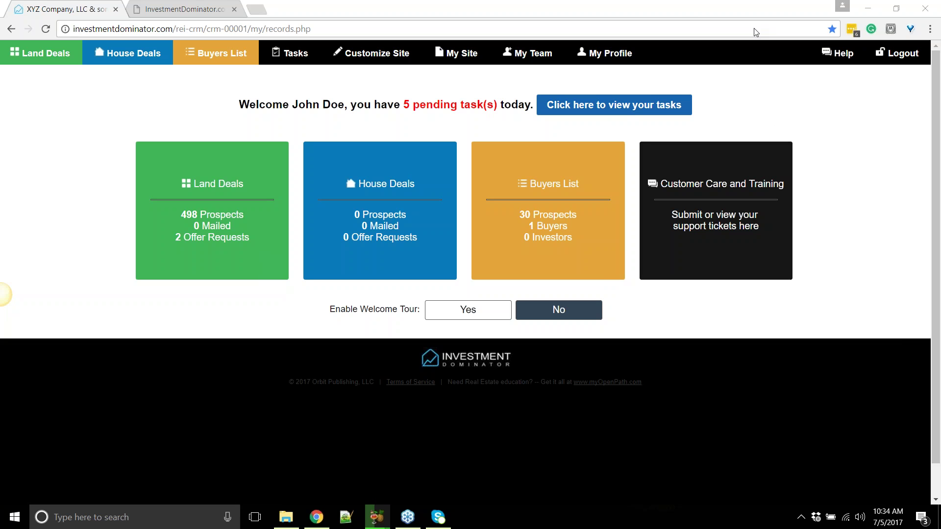
# Open the land deals list and set its search criterion to Owner Id (Letter Ref#)
pyautogui.click(458, 100)
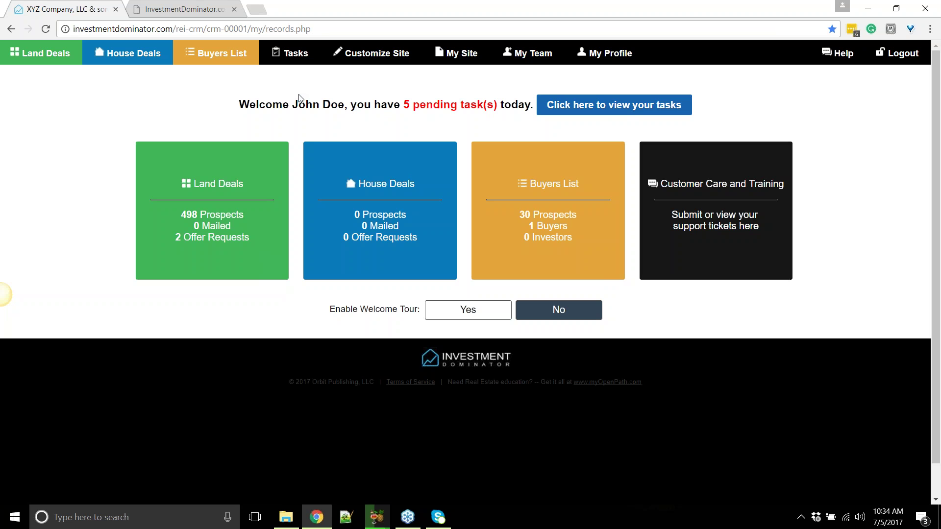
pyautogui.click(43, 56)
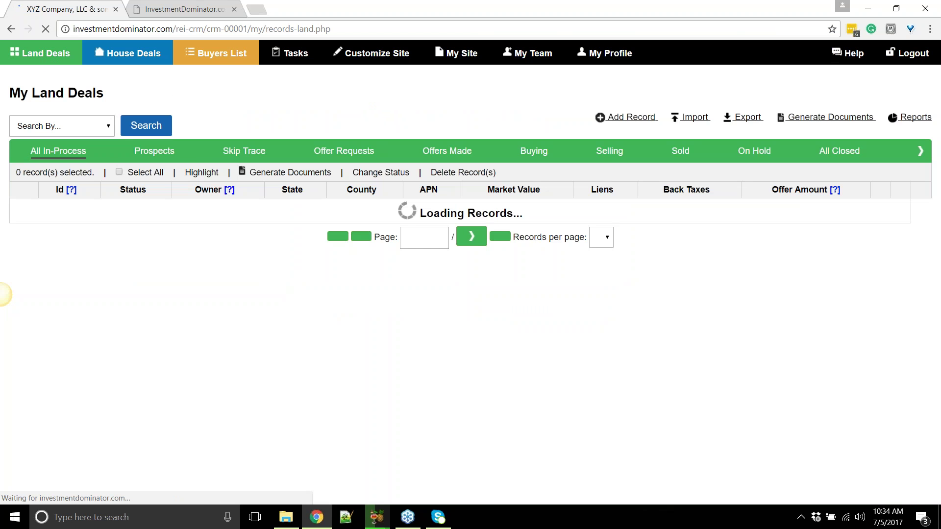
pyautogui.click(74, 126)
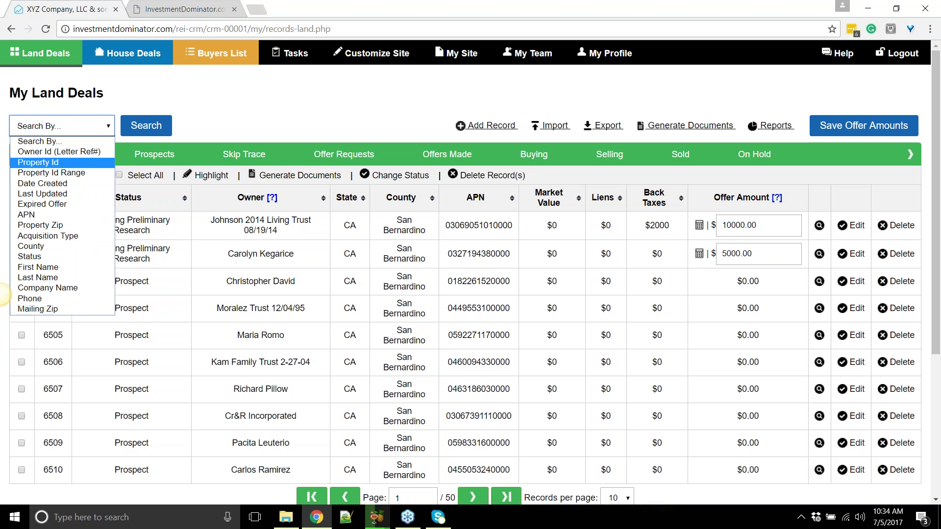
pyautogui.click(91, 155)
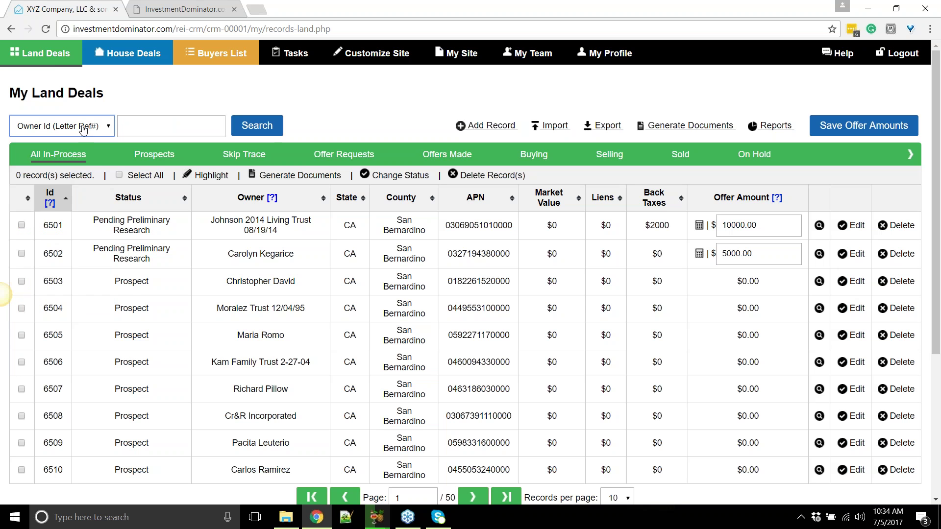
# Examine the Ids of the first land deals and how the Owner Id (Letter Ref#) search option relates to them
pyautogui.moveTo(48, 225); pyautogui.dragTo(66, 228)
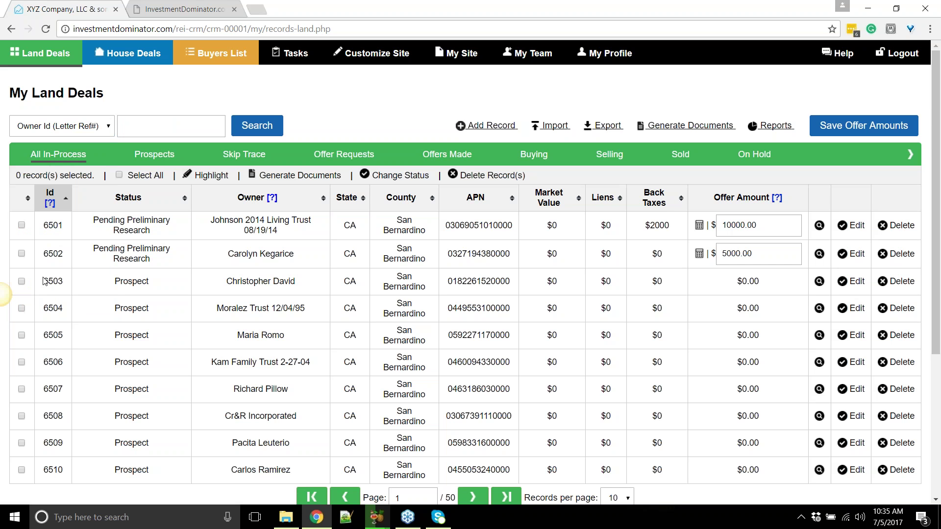
pyautogui.moveTo(61, 226); pyautogui.dragTo(43, 254)
pyautogui.click(84, 129)
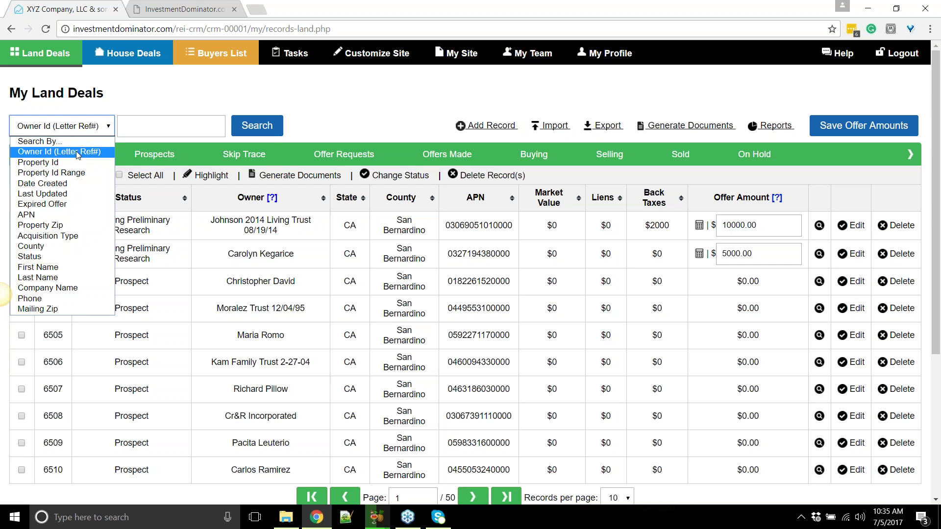
pyautogui.click(152, 99)
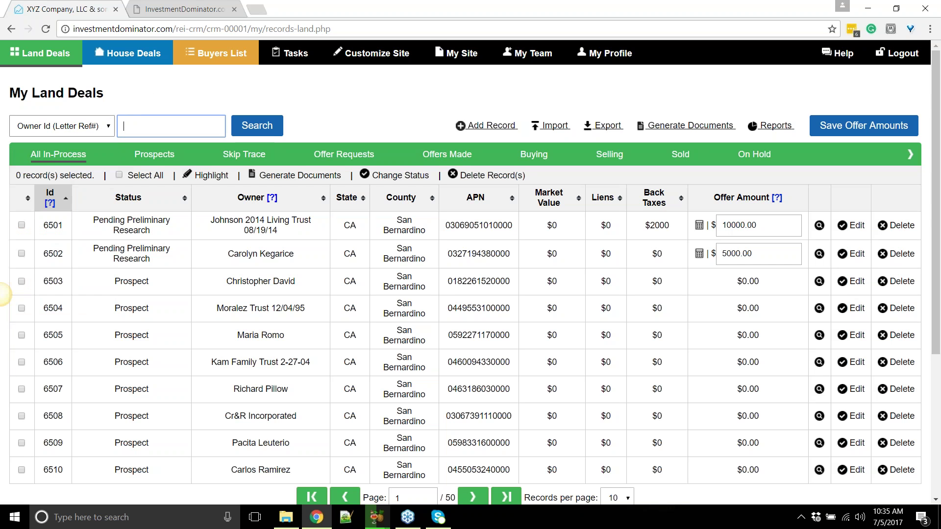
pyautogui.click(92, 128)
pyautogui.click(89, 150)
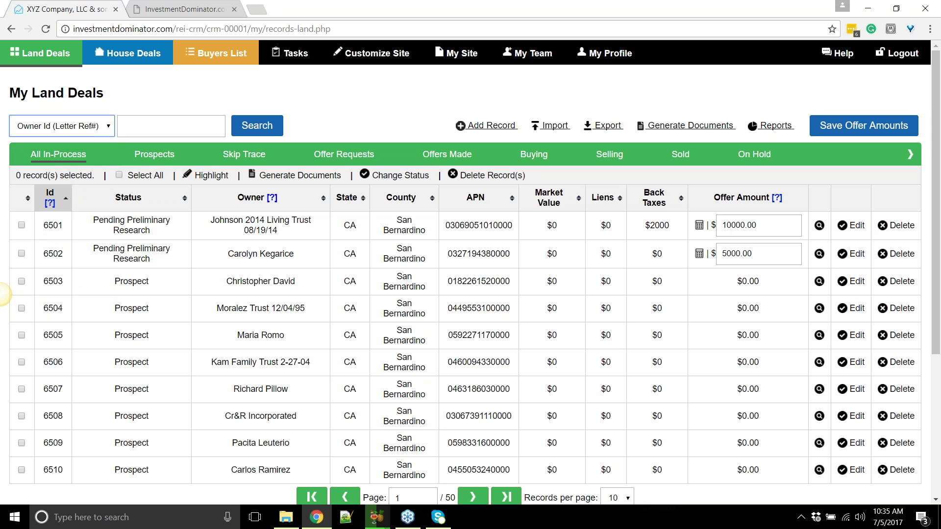
pyautogui.click(130, 128)
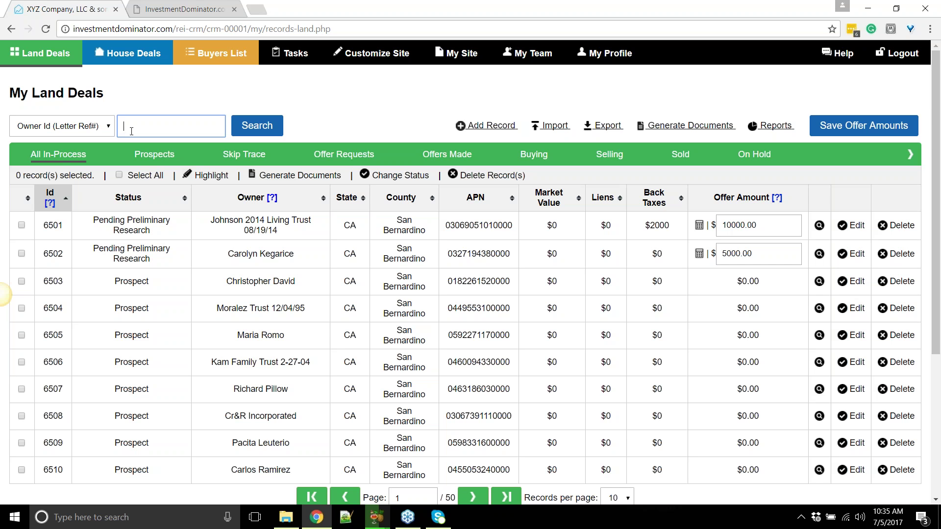
pyautogui.click(387, 102)
# Review the land deals with Pending Preliminary Research status, including the first record's row and its offer calculator
pyautogui.moveTo(99, 220); pyautogui.dragTo(161, 230)
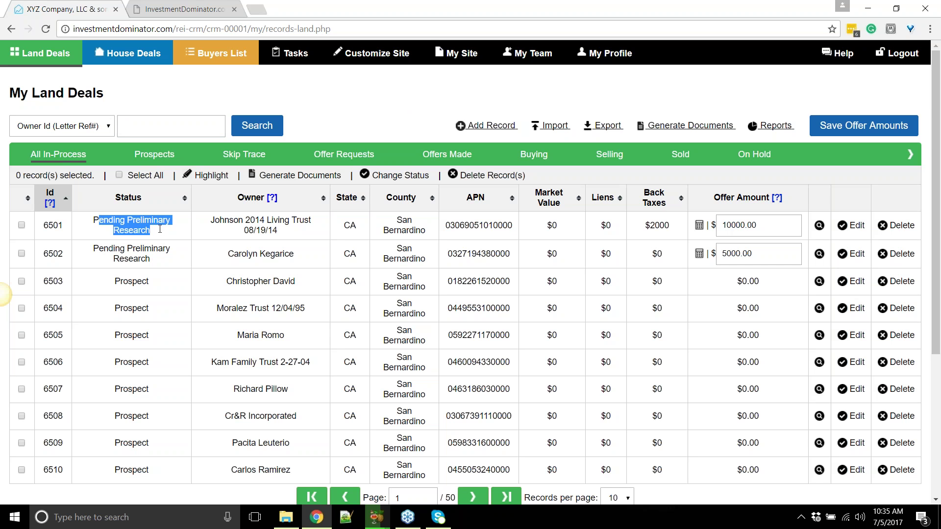
pyautogui.moveTo(160, 231); pyautogui.dragTo(95, 223)
pyautogui.moveTo(79, 223); pyautogui.dragTo(160, 231)
pyautogui.click(282, 248)
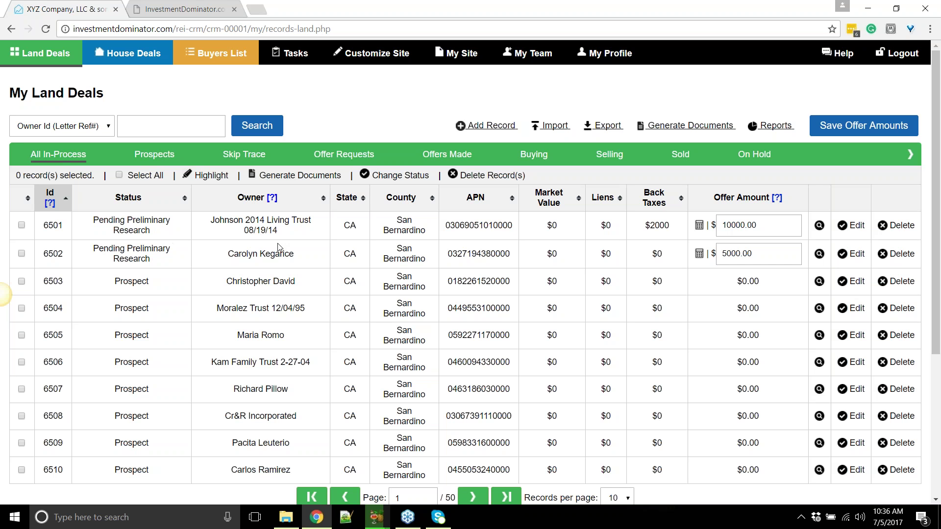
pyautogui.moveTo(281, 247); pyautogui.dragTo(173, 254)
pyautogui.moveTo(112, 287); pyautogui.dragTo(218, 400)
pyautogui.click(218, 400)
pyautogui.moveTo(193, 269); pyautogui.dragTo(88, 218)
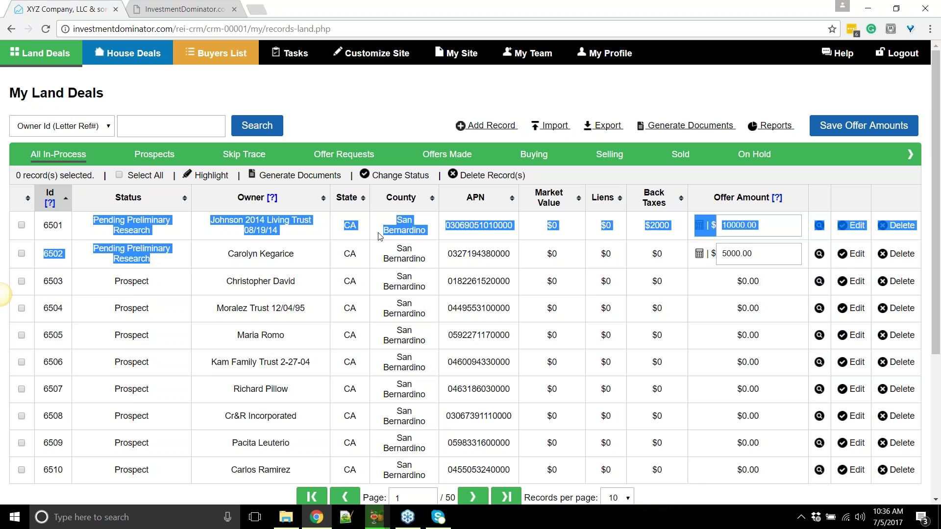
pyautogui.click(701, 227)
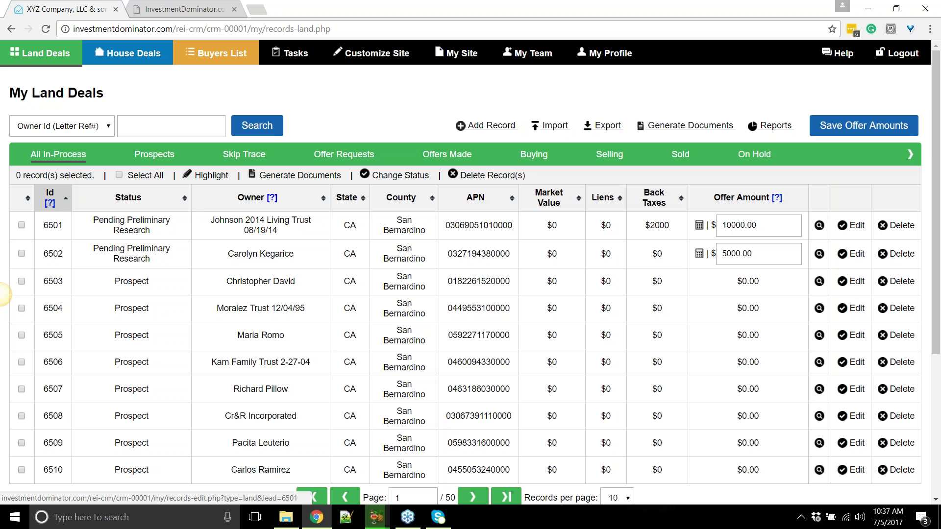
# Open the first land deal for editing and read the Property Record Status instruction for new offer requests
pyautogui.click(857, 226)
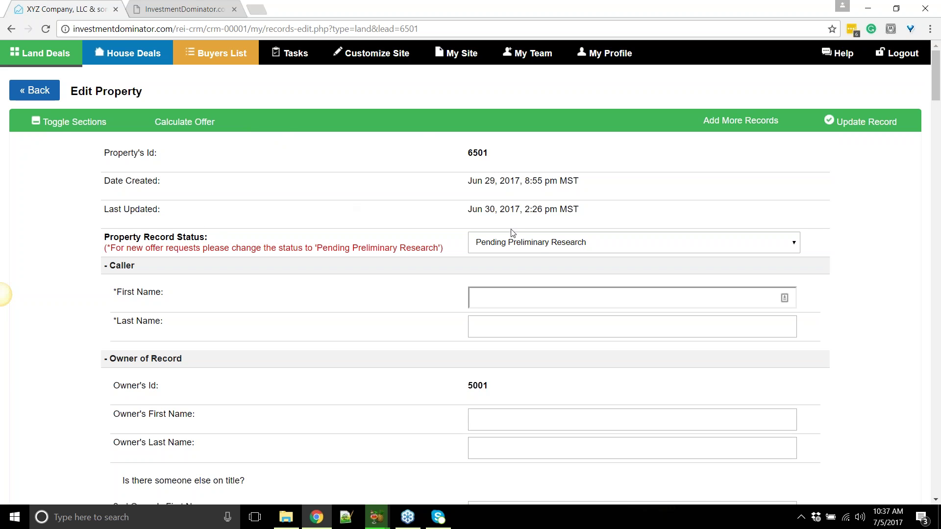
pyautogui.moveTo(174, 248); pyautogui.dragTo(410, 250)
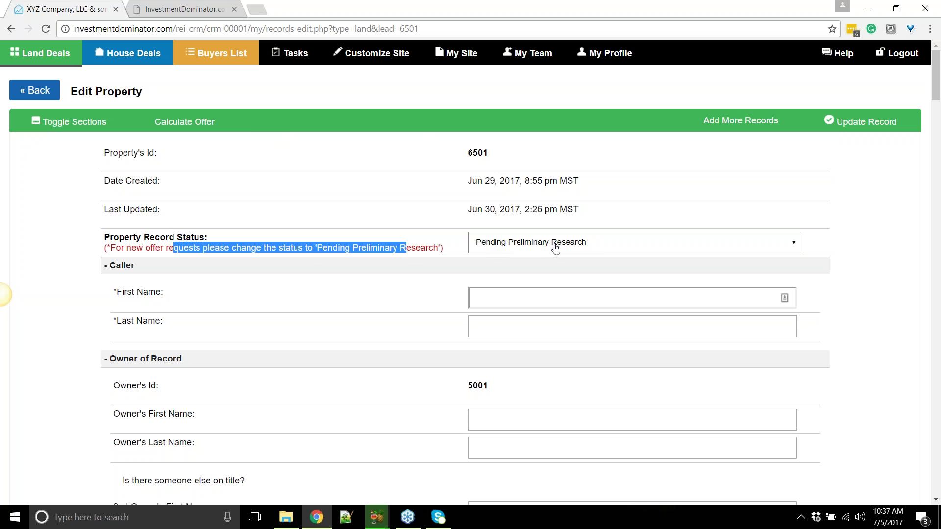
pyautogui.click(351, 249)
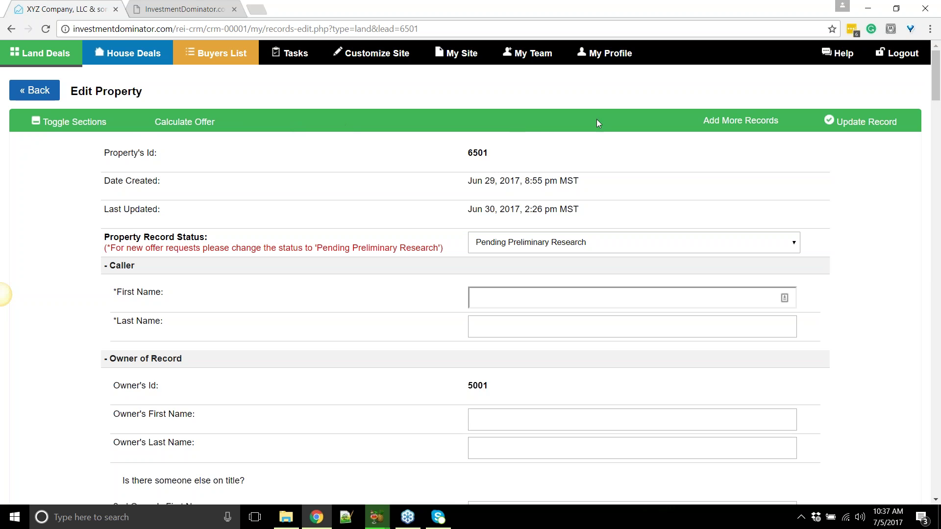
# Collapse all sections of the property record and expand only Property Information
pyautogui.click(94, 132)
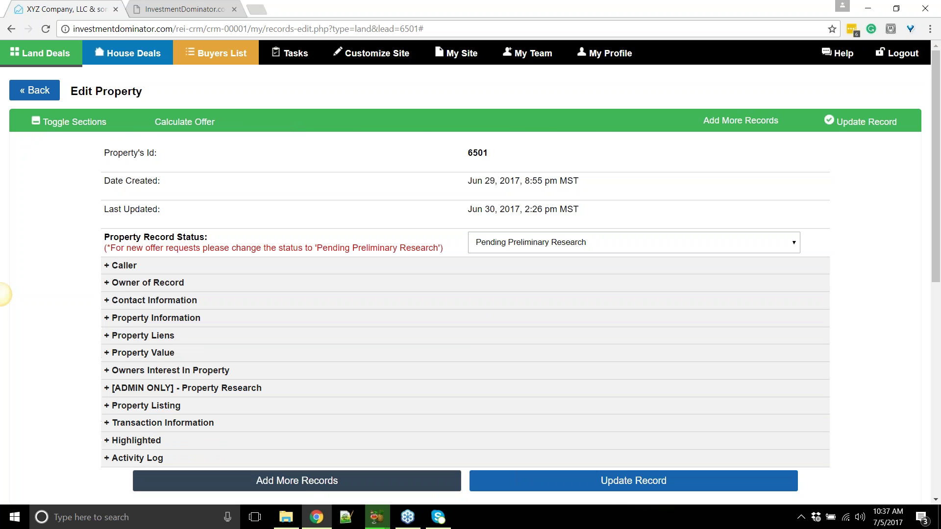
pyautogui.scroll(-1, 148, 182)
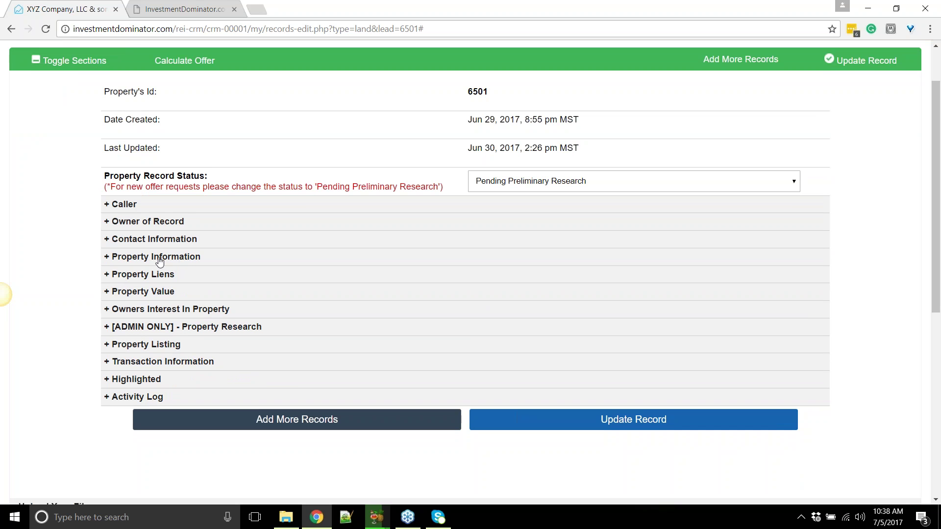
pyautogui.scroll(-1, 159, 274)
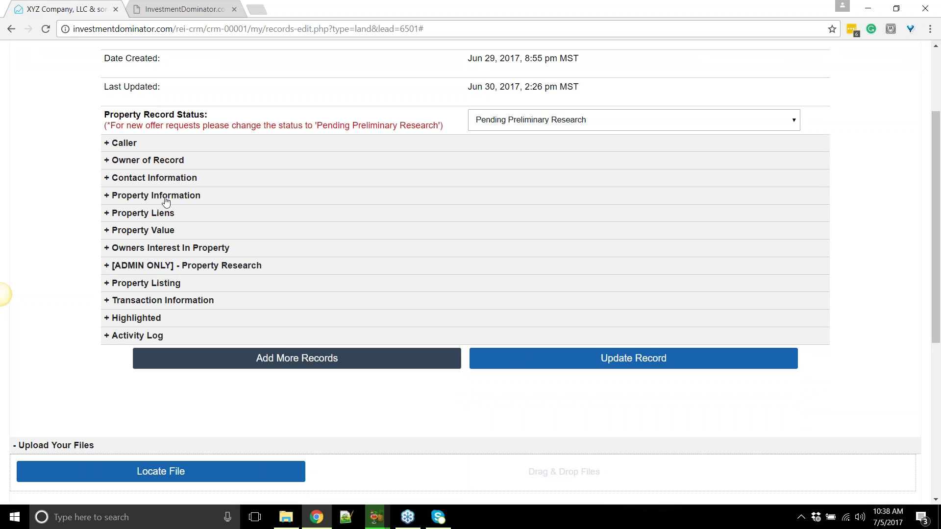
pyautogui.click(124, 197)
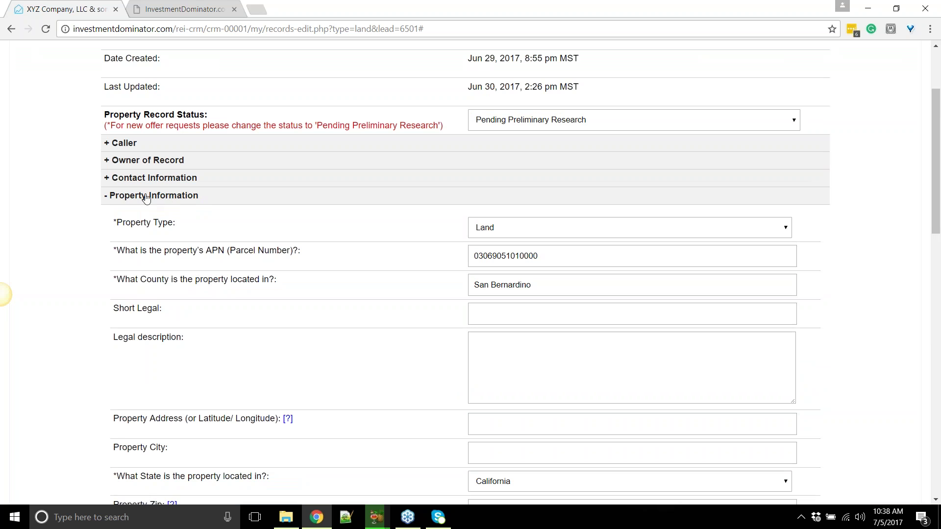
# Examine the Property Information fields, especially the property zip, address, APN and county
pyautogui.scroll(-4, 377, 236)
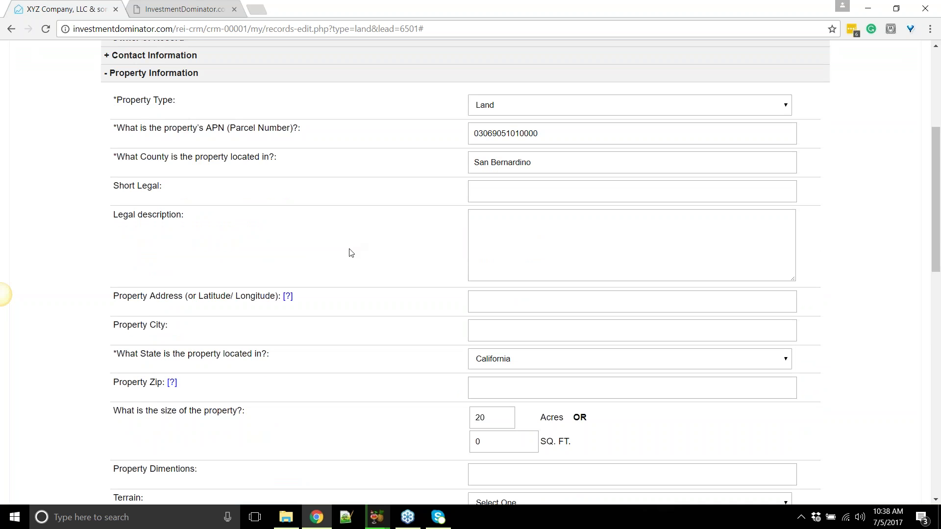
pyautogui.moveTo(109, 268); pyautogui.dragTo(170, 260)
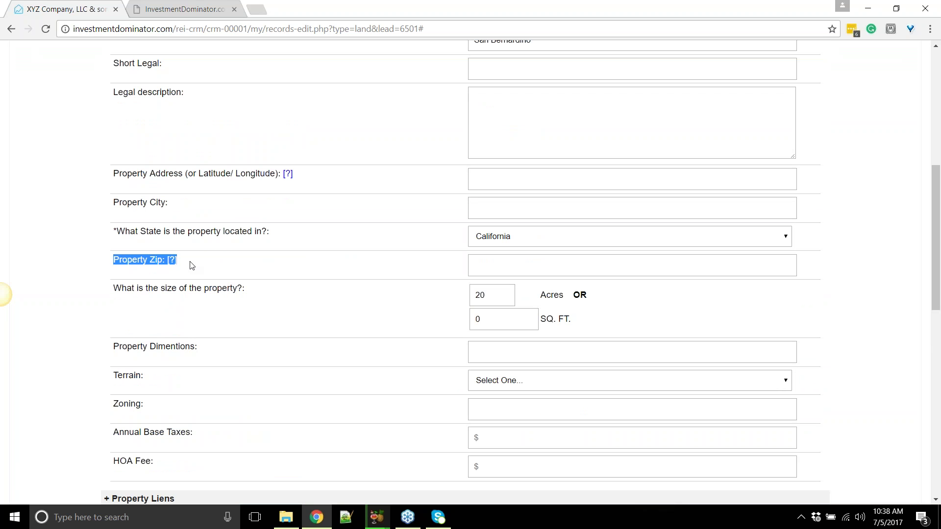
pyautogui.click(215, 264)
pyautogui.press('Tab')
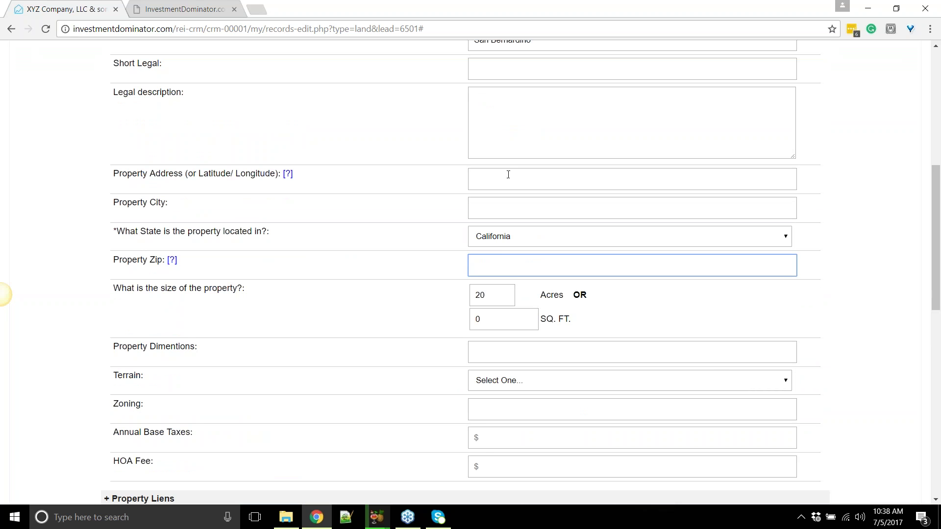
pyautogui.scroll(5, 509, 175)
pyautogui.scroll(-1, 611, 350)
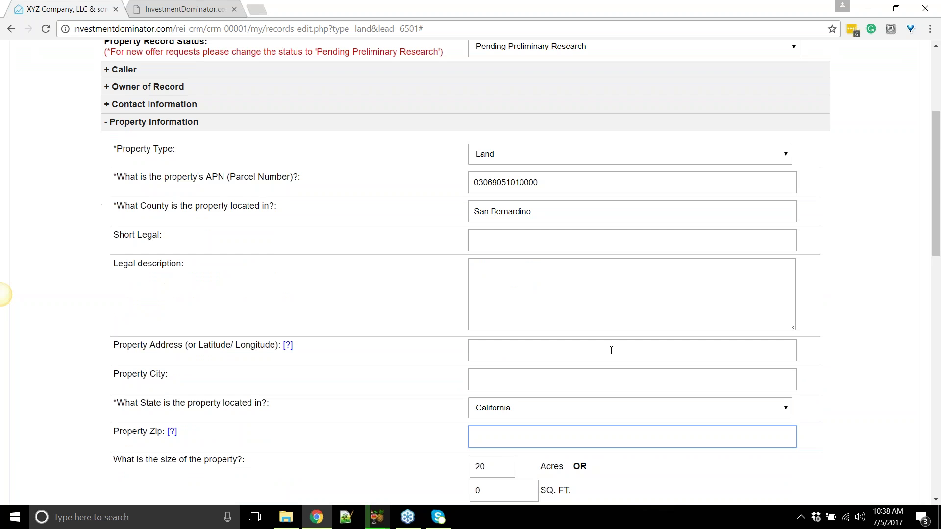
pyautogui.scroll(-1, 611, 351)
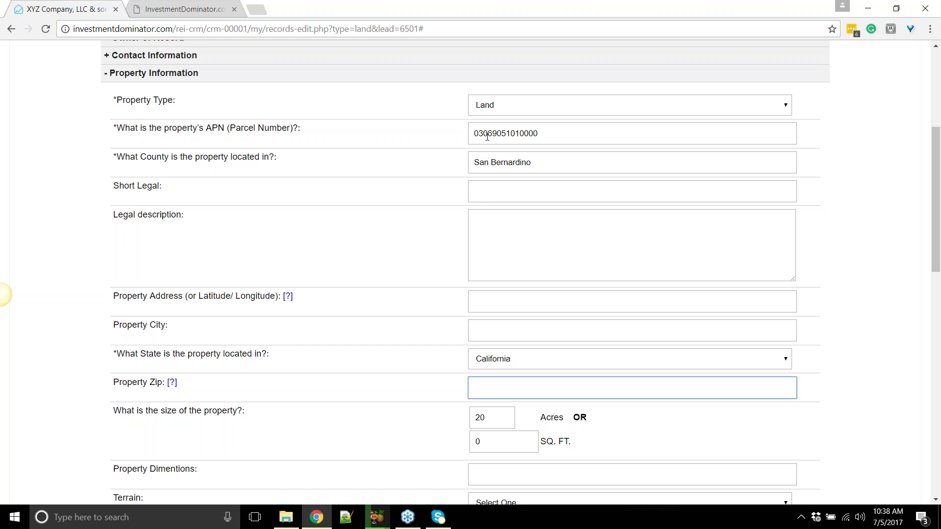
pyautogui.scroll(5, 366, 113)
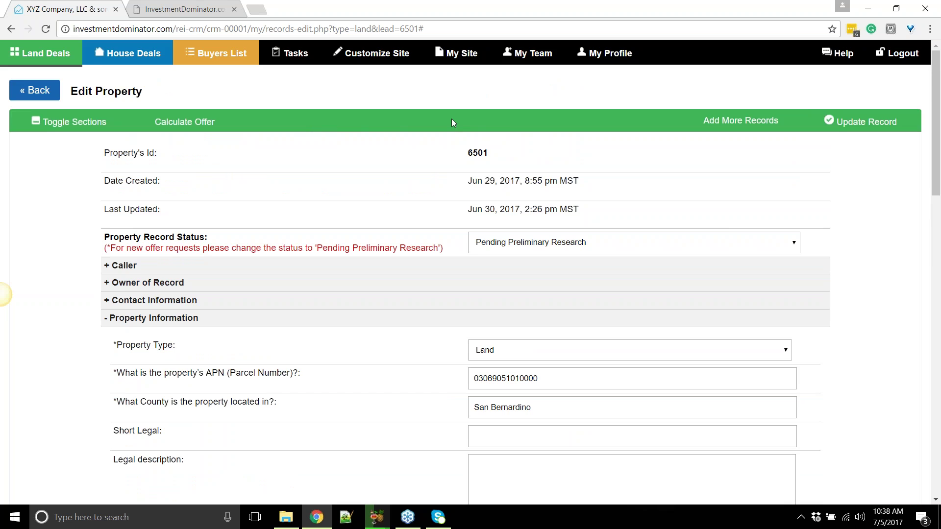
pyautogui.scroll(-2, 530, 156)
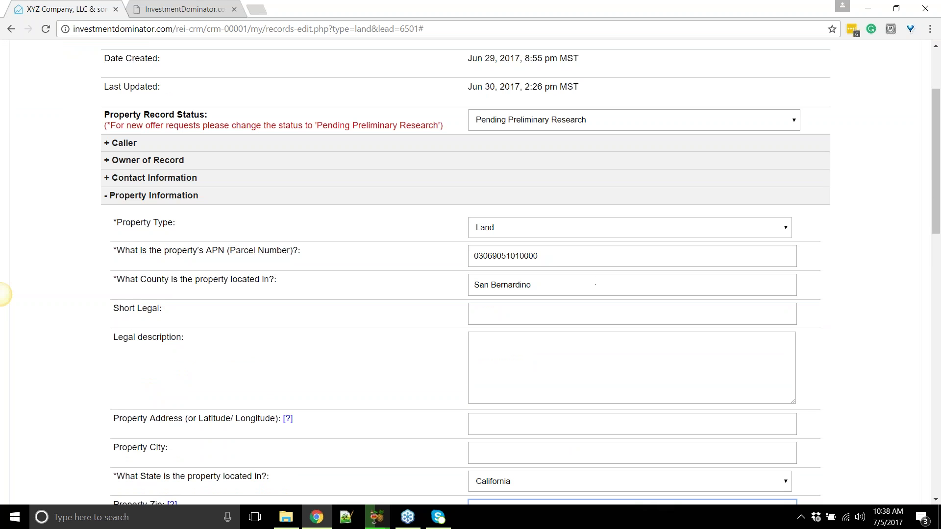
# Highlight the property's APN (Parcel Number) and look through the county, legal description, address and size fields below it
pyautogui.click(575, 261)
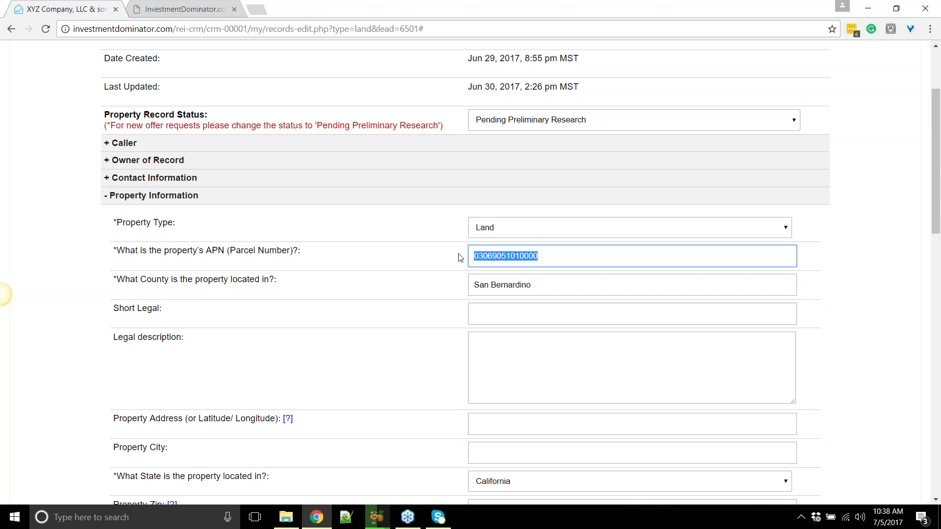
pyautogui.moveTo(535, 255); pyautogui.dragTo(468, 259)
pyautogui.scroll(-1, 518, 274)
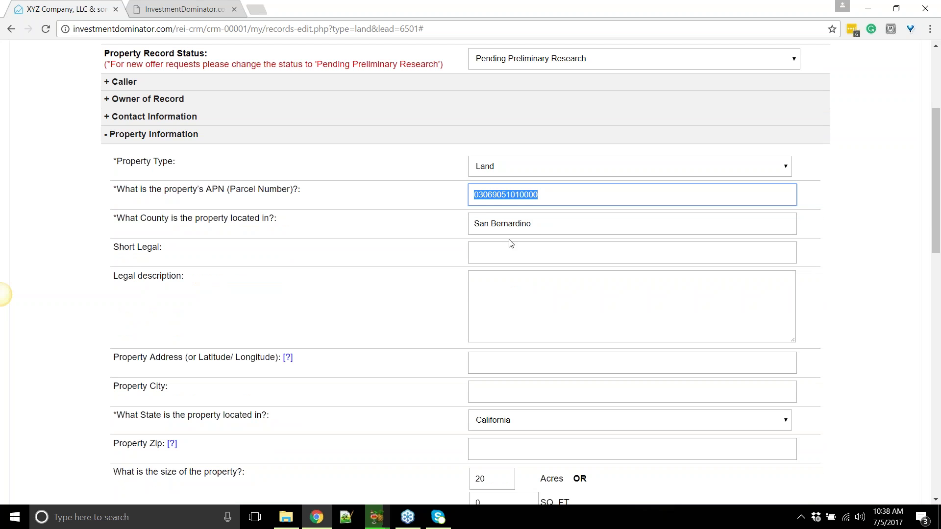
pyautogui.scroll(-1, 491, 321)
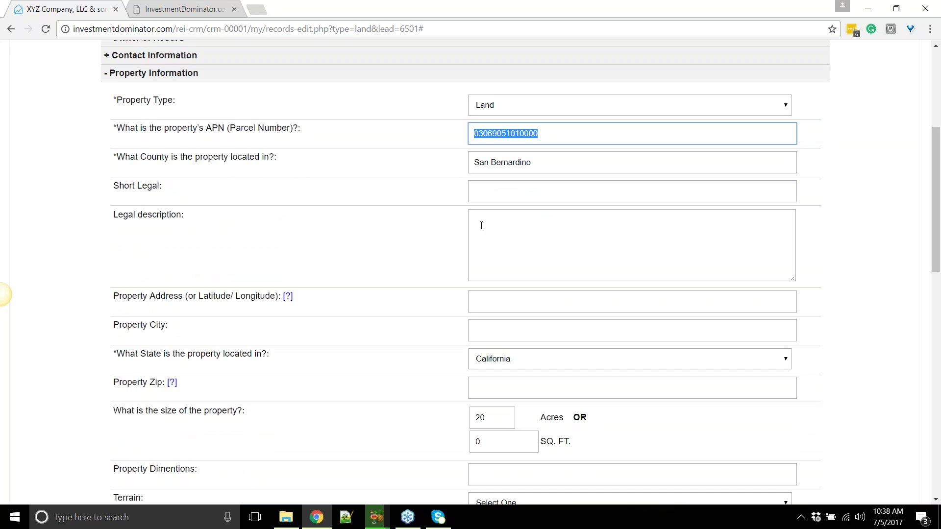
pyautogui.scroll(-2, 481, 226)
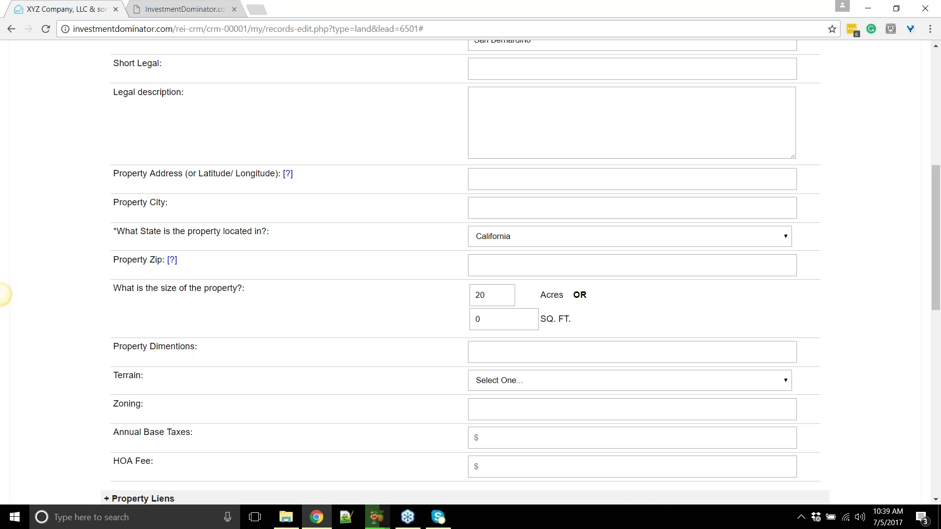
# Recheck the APN and county entries and highlight the Property Zip label among the property details
pyautogui.scroll(8, 351, 273)
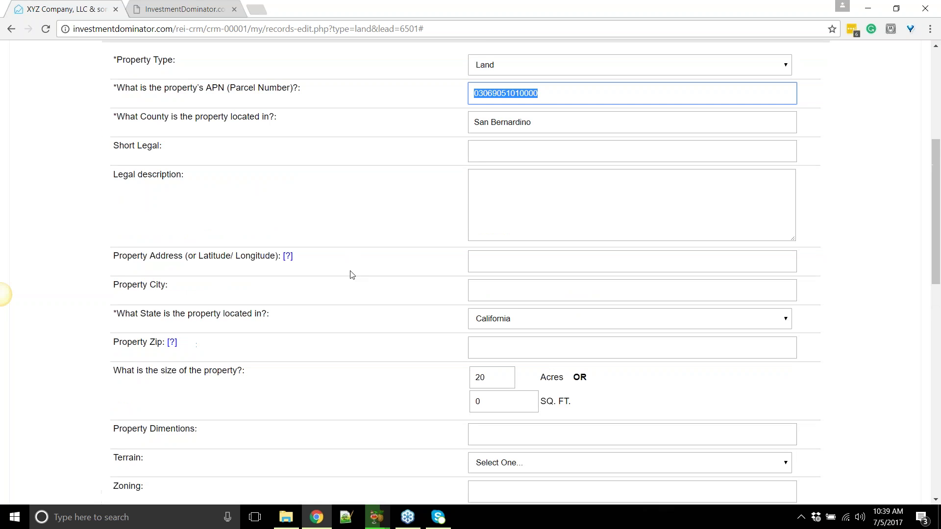
pyautogui.scroll(-1, 471, 308)
pyautogui.scroll(-3, 471, 308)
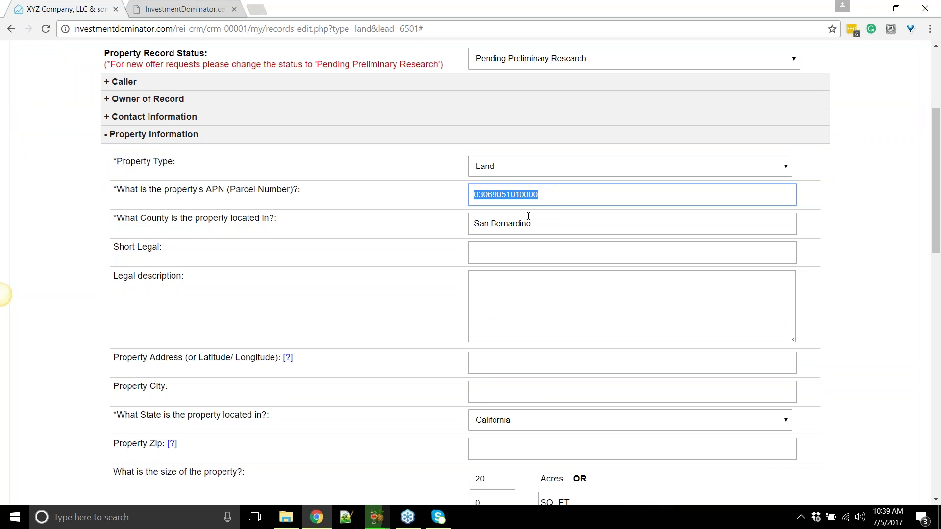
pyautogui.scroll(-6, 353, 347)
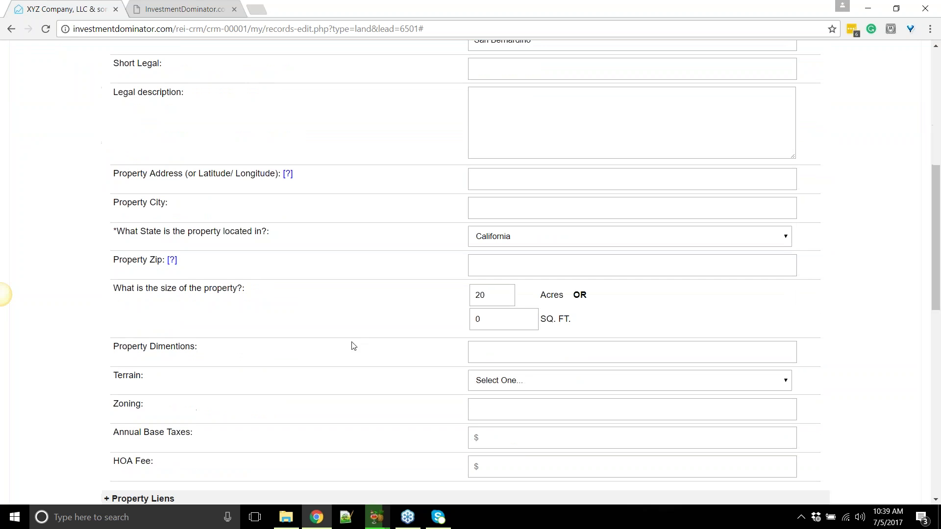
pyautogui.moveTo(96, 145); pyautogui.dragTo(164, 143)
pyautogui.scroll(4, 260, 198)
pyautogui.scroll(3, 314, 195)
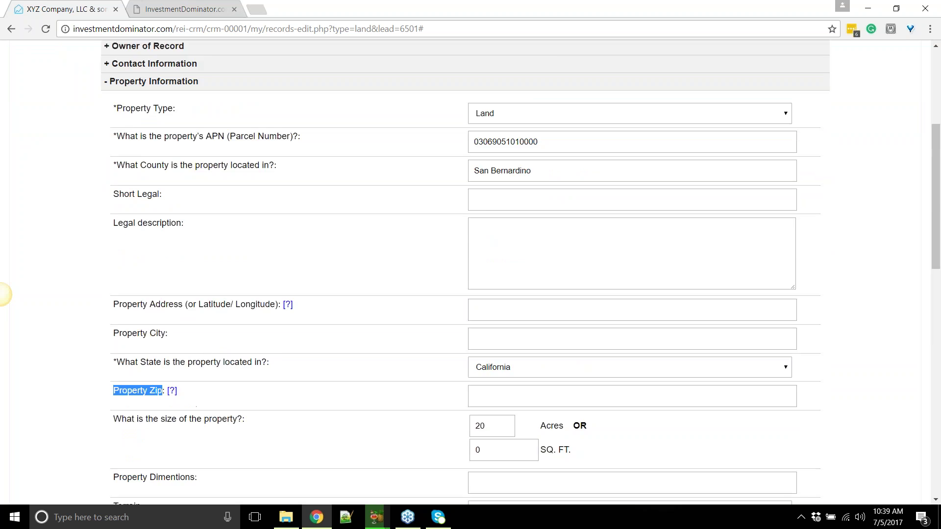
# Highlight the property's APN and open Google Maps in a new browser tab
pyautogui.moveTo(539, 194); pyautogui.dragTo(474, 190)
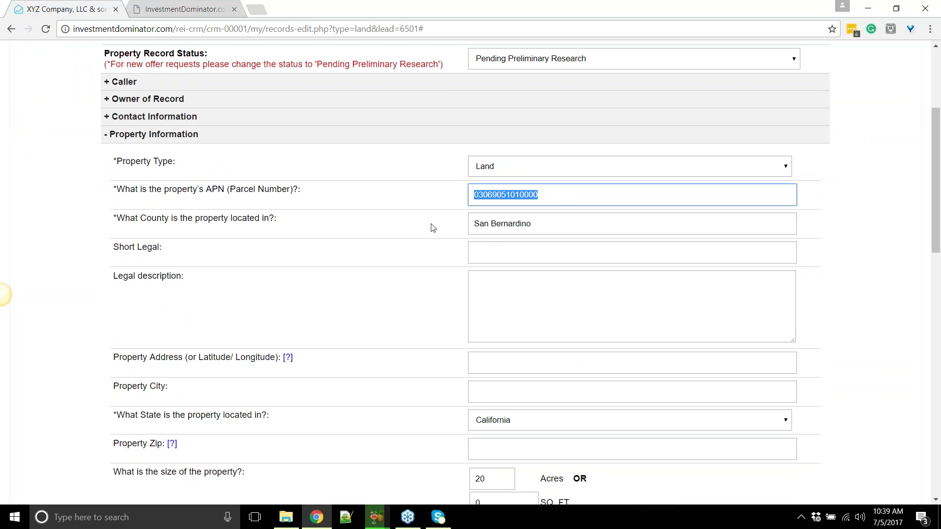
pyautogui.click(278, 4)
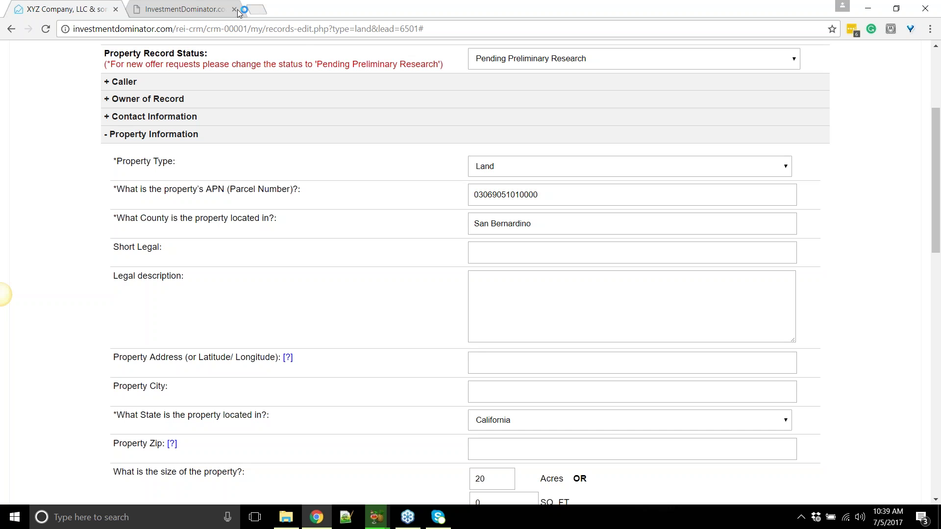
pyautogui.click(257, 12)
pyautogui.write('mem')
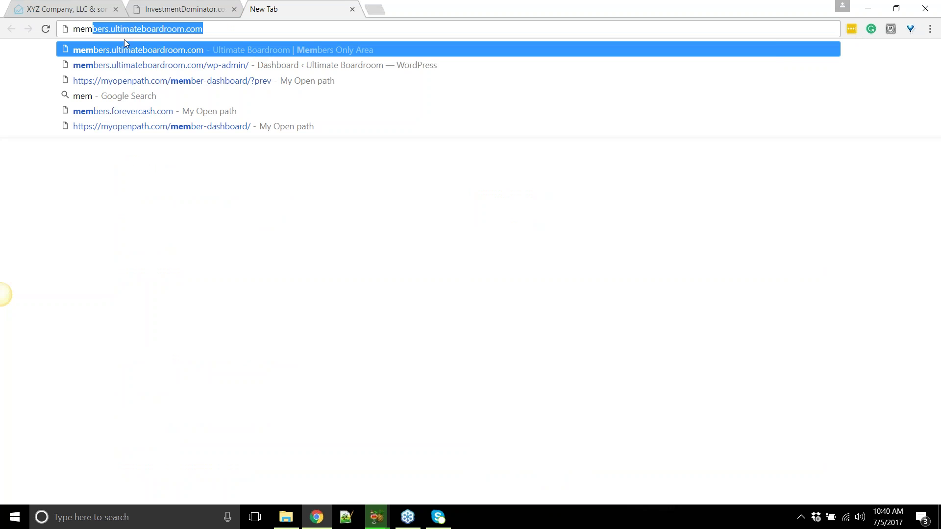
pyautogui.press('BackSpace')
pyautogui.press('BackSpace')
pyautogui.press('BackSpace')
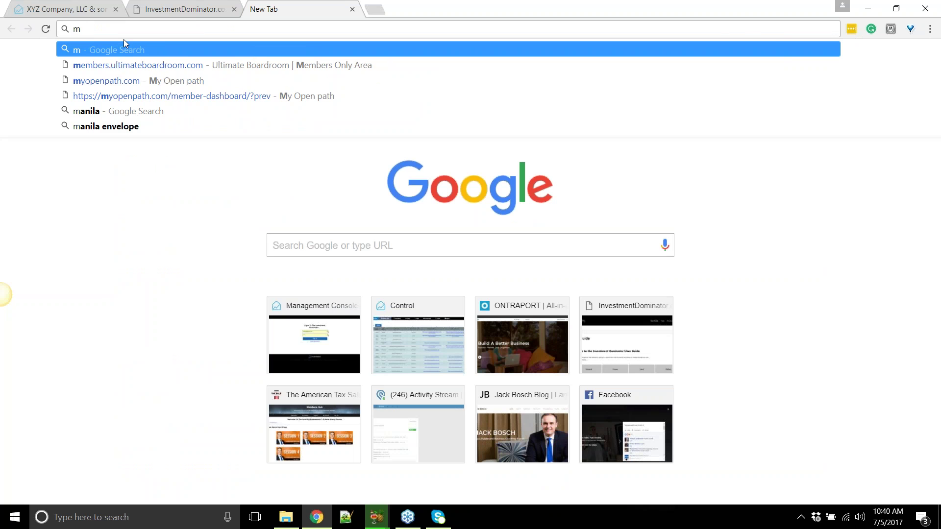
pyautogui.write('aps/@33.4926038,-111.8545522,11z')
pyautogui.press('Return')
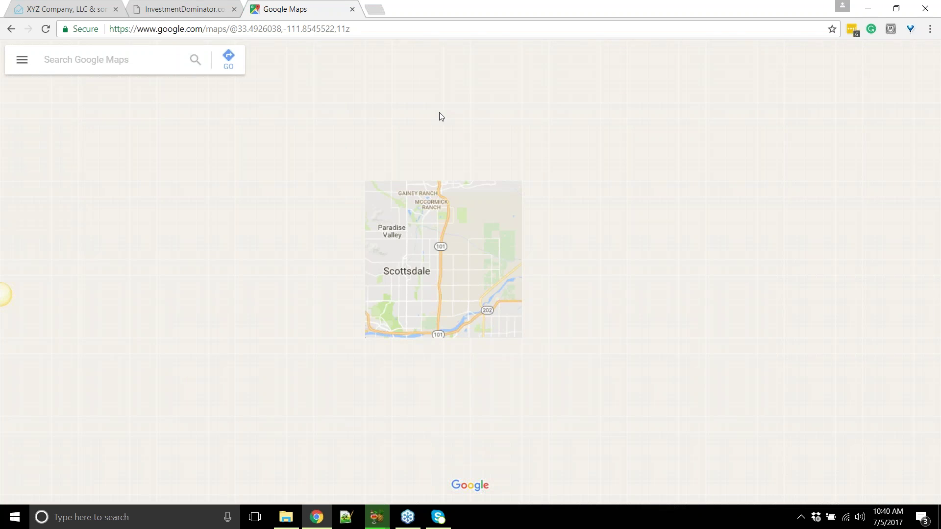
# Zoom in on north Scottsdale and pick spots near Taliesin Wash and E Dreyfus Ave to look up their addresses
pyautogui.scroll(1, 440, 113)
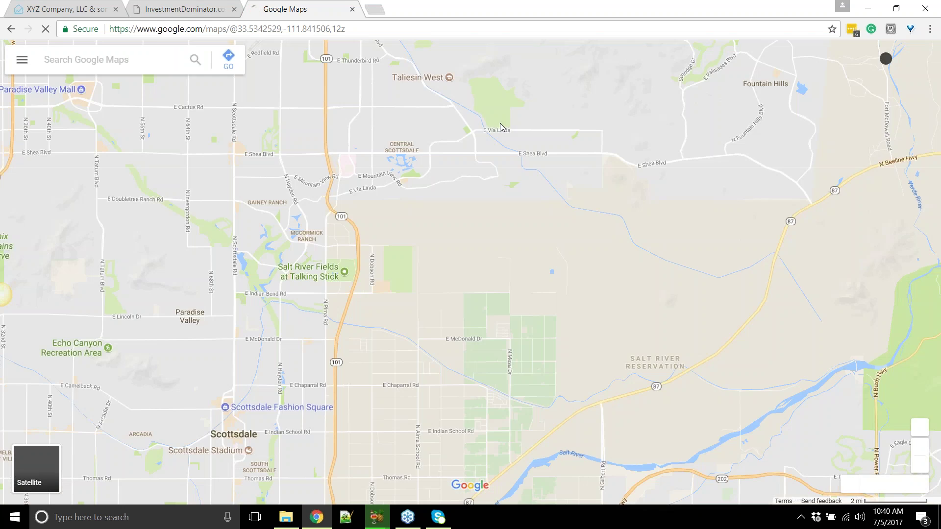
pyautogui.scroll(3, 501, 127)
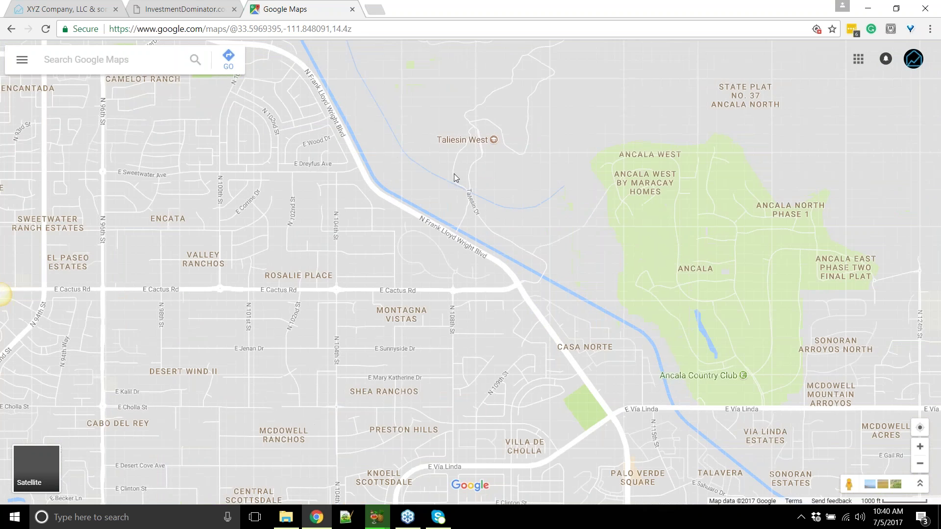
pyautogui.scroll(2, 466, 215)
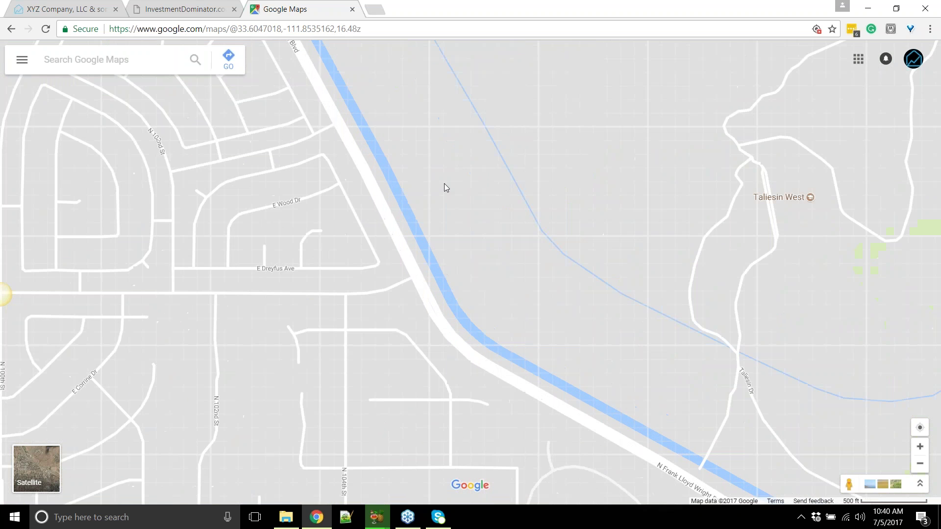
pyautogui.scroll(1, 396, 231)
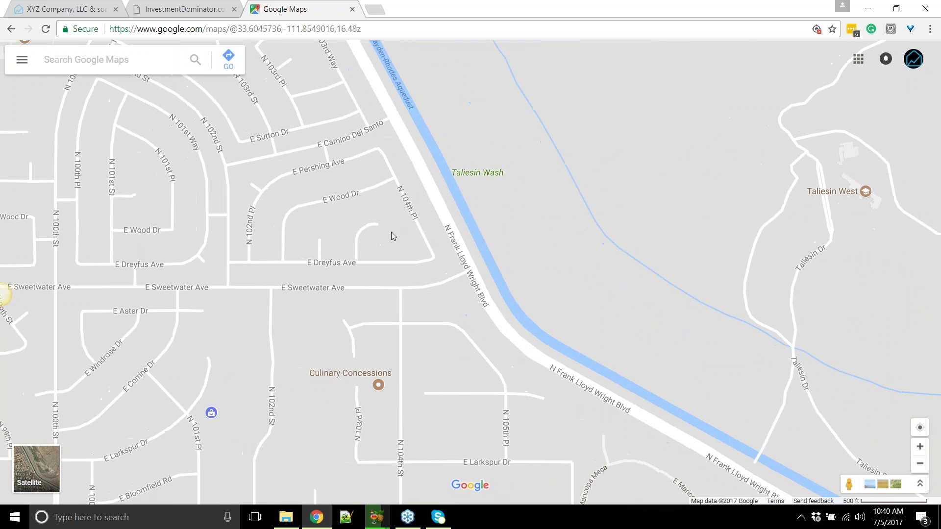
pyautogui.click(395, 230)
pyautogui.click(476, 198)
pyautogui.click(484, 171)
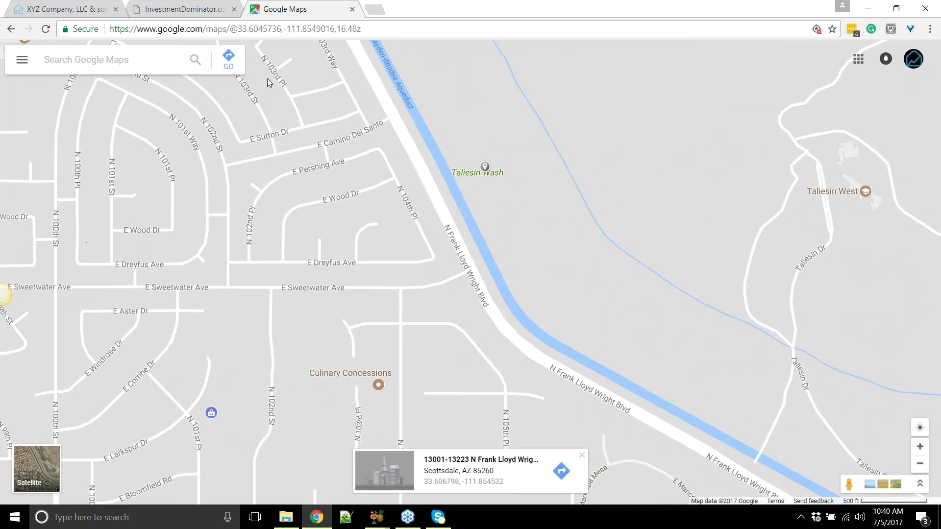
pyautogui.click(394, 276)
pyautogui.click(394, 275)
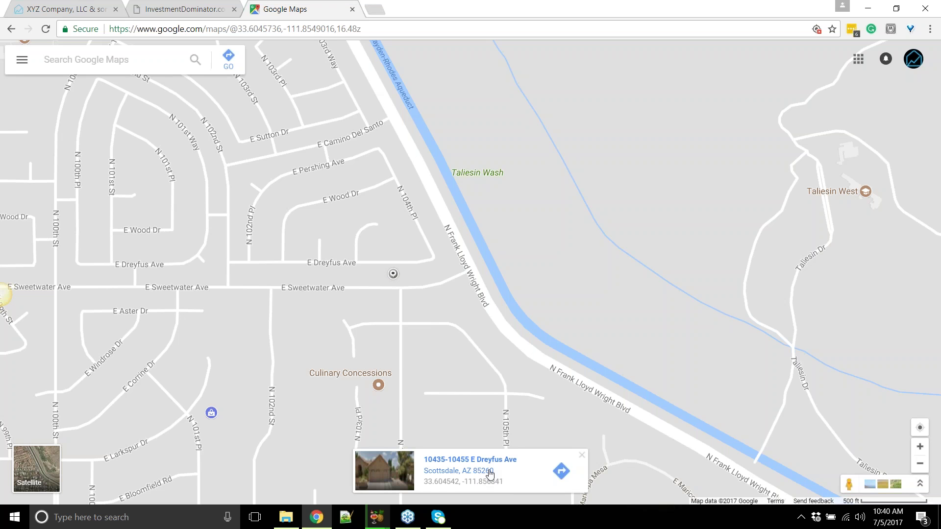
# Move the map north to the Cave Creek area and show the houses near N 46th Way in satellite view
pyautogui.scroll(-5, 489, 220)
pyautogui.moveTo(490, 220); pyautogui.dragTo(656, 485)
pyautogui.moveTo(275, 236); pyautogui.dragTo(504, 260)
pyautogui.moveTo(441, 147); pyautogui.dragTo(469, 448)
pyautogui.scroll(-5, 399, 138)
pyautogui.moveTo(399, 137); pyautogui.dragTo(402, 337)
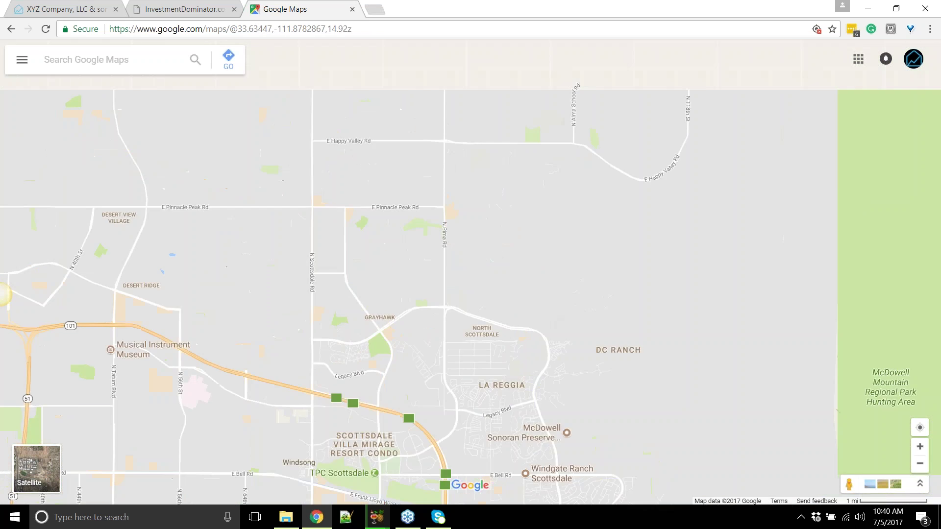
pyautogui.scroll(-5, 432, 302)
pyautogui.scroll(5, 401, 371)
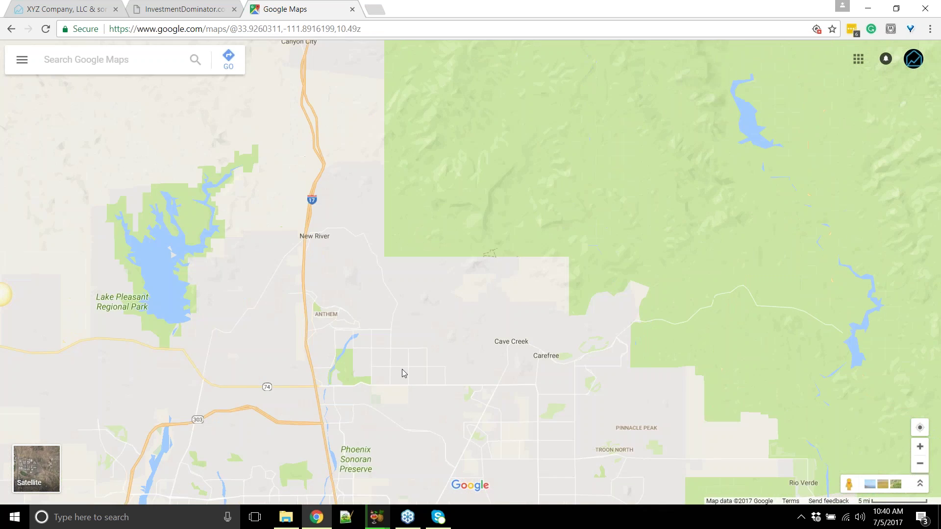
pyautogui.moveTo(580, 328); pyautogui.dragTo(113, 438)
pyautogui.scroll(3, 502, 180)
pyautogui.click(36, 468)
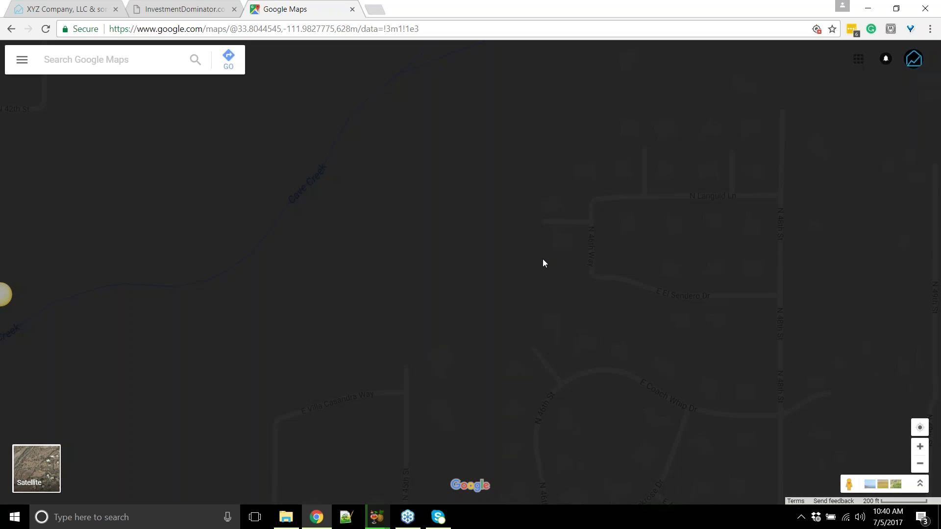
pyautogui.scroll(3, 446, 411)
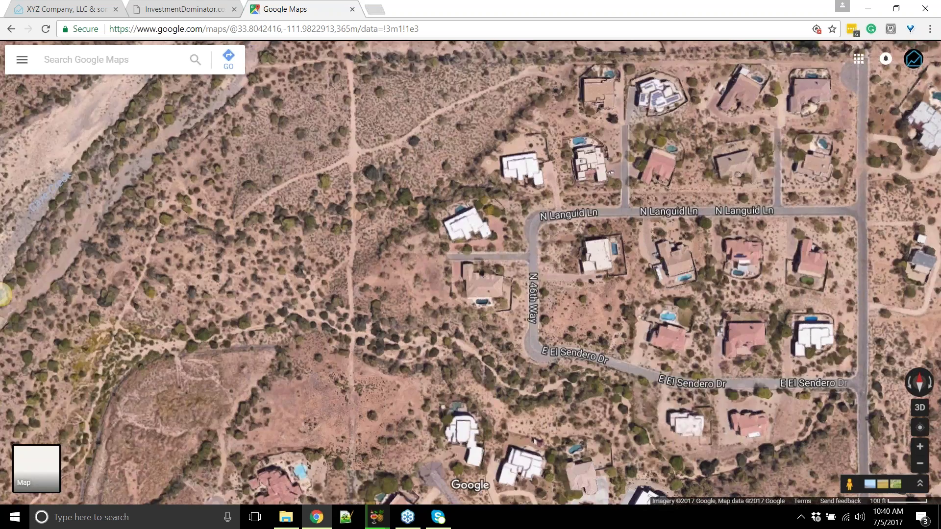
# Pick the vacant lot near the end of N 48th St, open its place details and highlight the zip portion of its address
pyautogui.moveTo(907, 98); pyautogui.dragTo(600, 215)
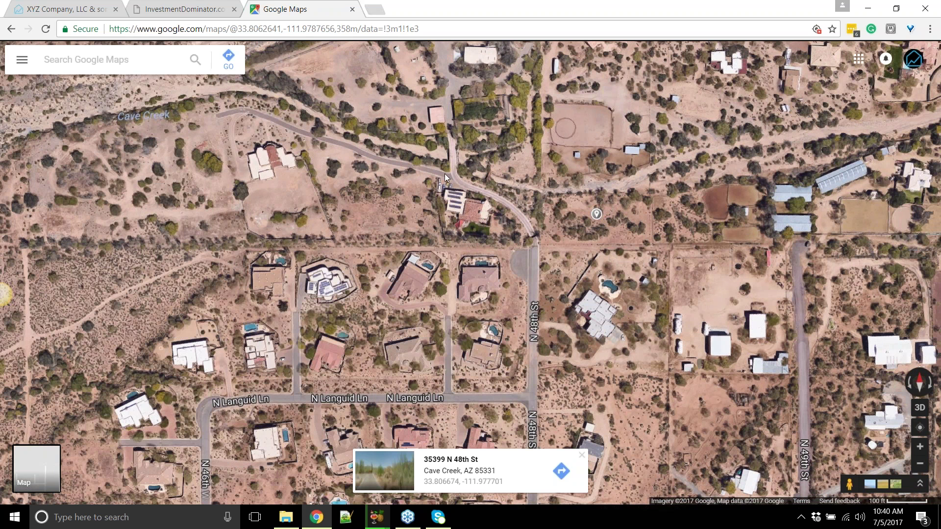
pyautogui.click(476, 471)
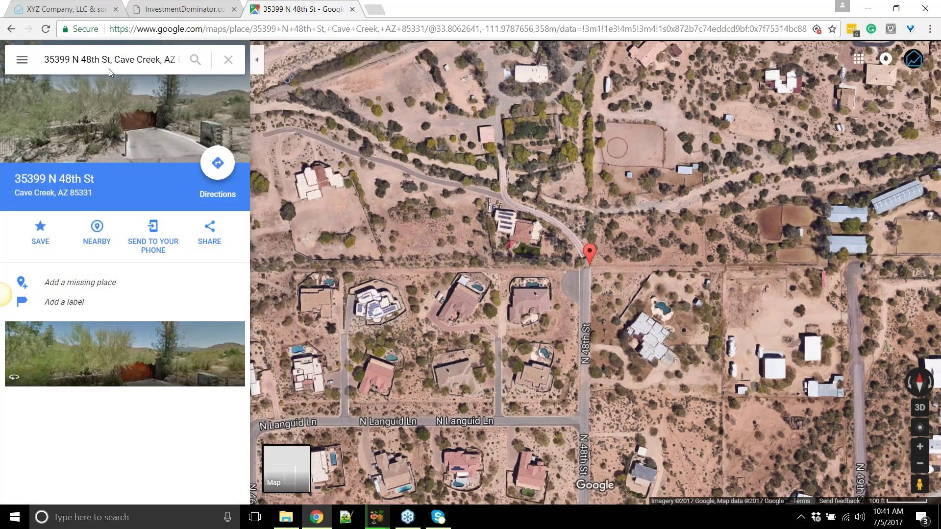
pyautogui.click(120, 59)
pyautogui.moveTo(120, 60); pyautogui.dragTo(193, 62)
pyautogui.click(734, 389)
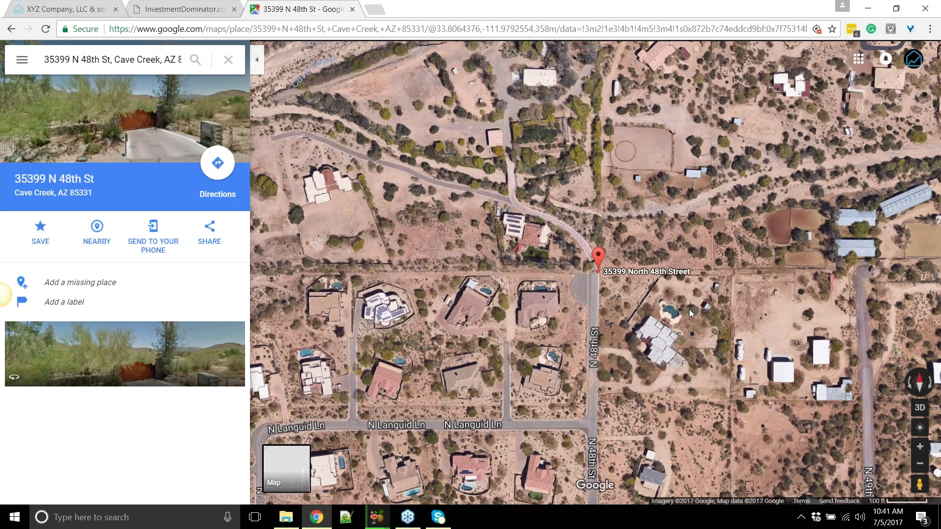
# Zoom out over Cave Creek, dismiss the selected place and pick another spot near Estado De Cholla
pyautogui.scroll(-5, 672, 209)
pyautogui.scroll(-2, 657, 338)
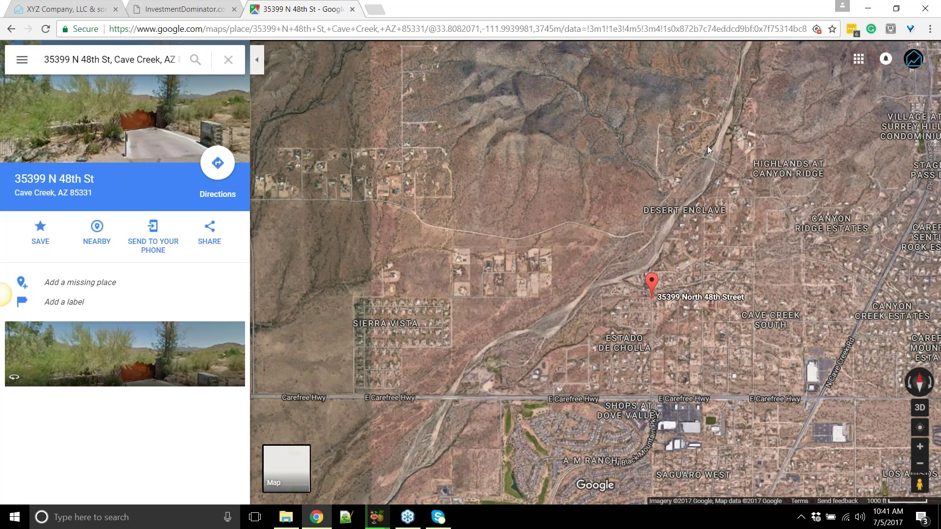
pyautogui.click(677, 377)
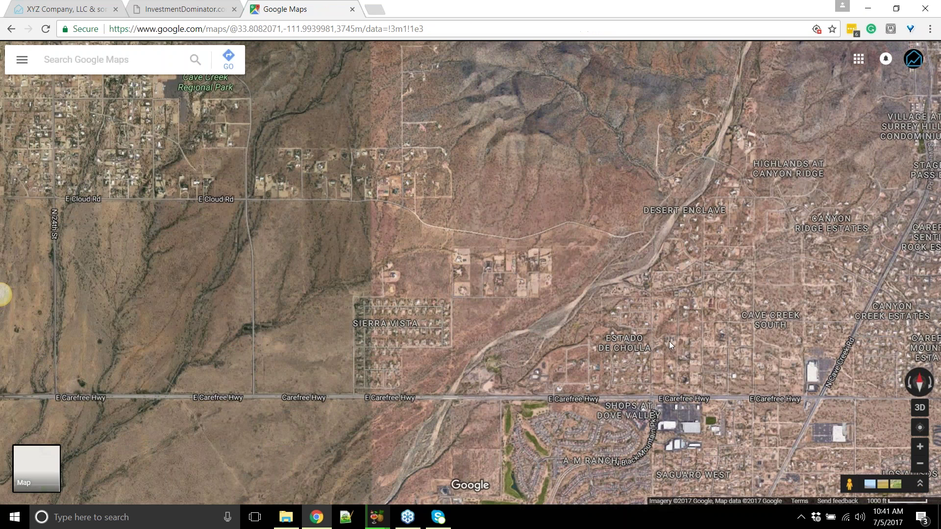
pyautogui.click(688, 334)
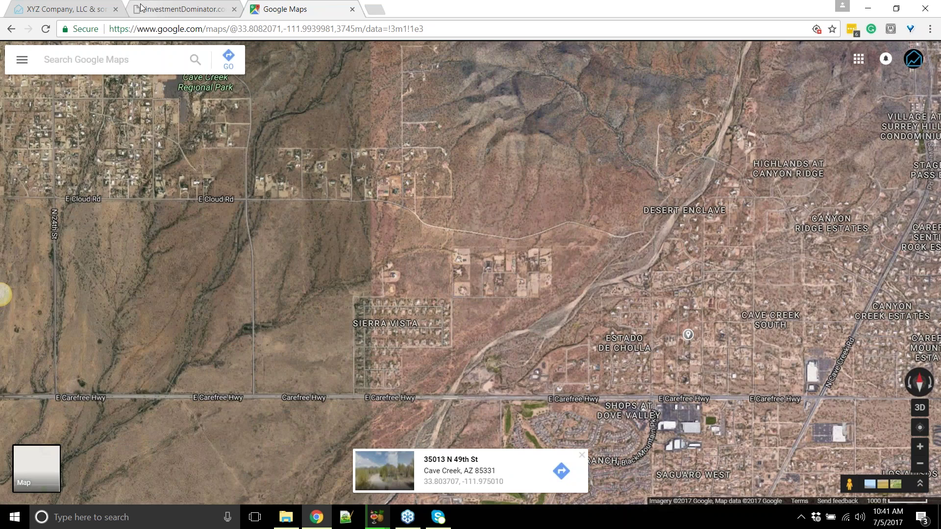
# Return to the CRM property record, set Property Zip to 85331 and update the record
pyautogui.click(147, 8)
pyautogui.click(77, 6)
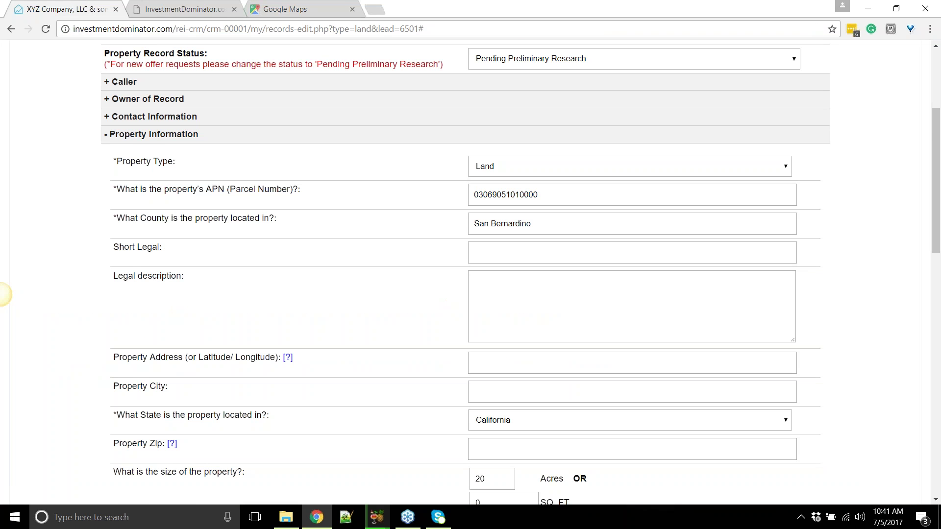
pyautogui.scroll(-4, 462, 160)
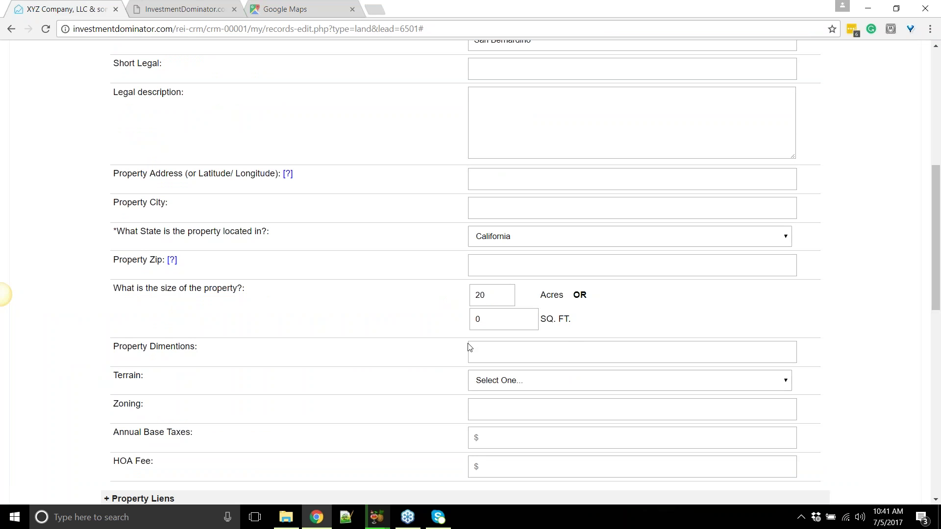
pyautogui.scroll(-4, 473, 347)
pyautogui.scroll(4, 237, 198)
pyautogui.moveTo(115, 260); pyautogui.dragTo(164, 263)
pyautogui.click(505, 265)
pyautogui.write('92311')
pyautogui.scroll(8, 554, 262)
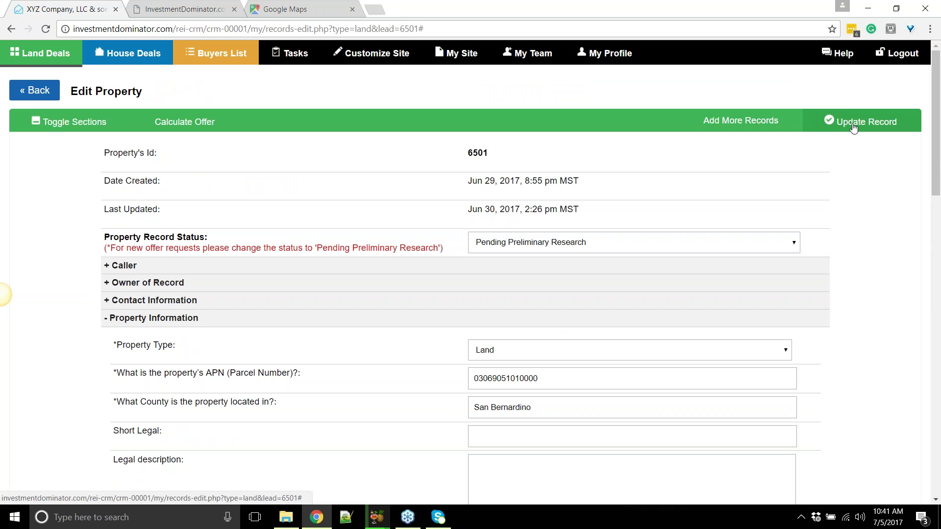
pyautogui.click(855, 127)
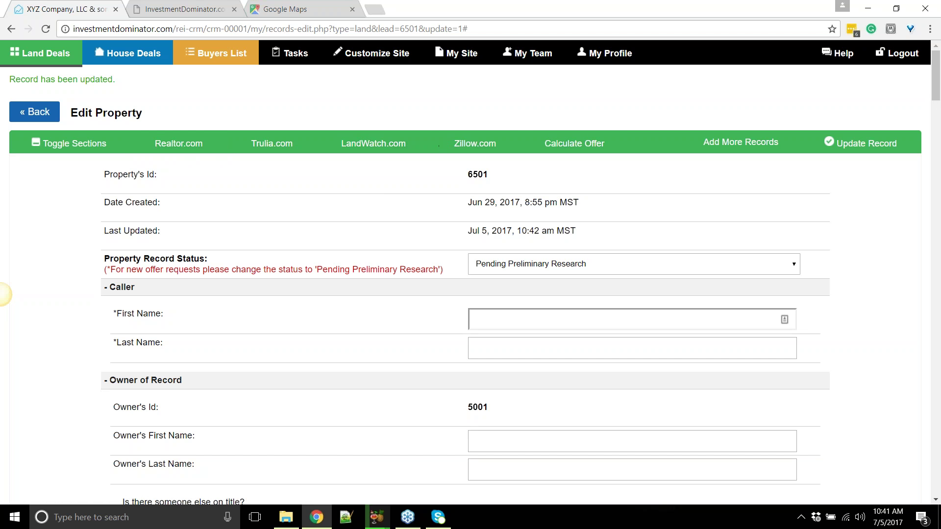
# Check the saved Property Zip and acreage in the updated property record
pyautogui.scroll(-20, 2, 294)
pyautogui.doubleClick(480, 239)
pyautogui.scroll(5, 516, 294)
pyautogui.scroll(-4, 525, 311)
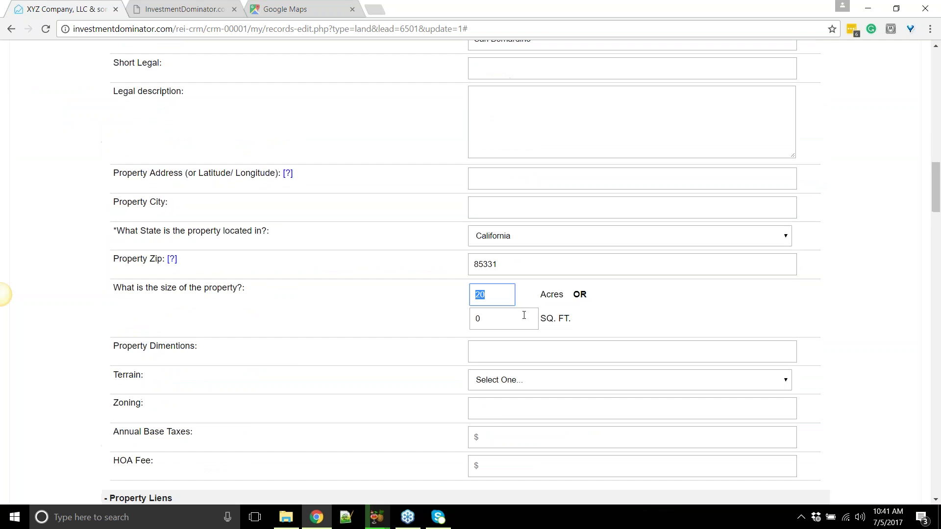
pyautogui.moveTo(522, 267); pyautogui.dragTo(445, 260)
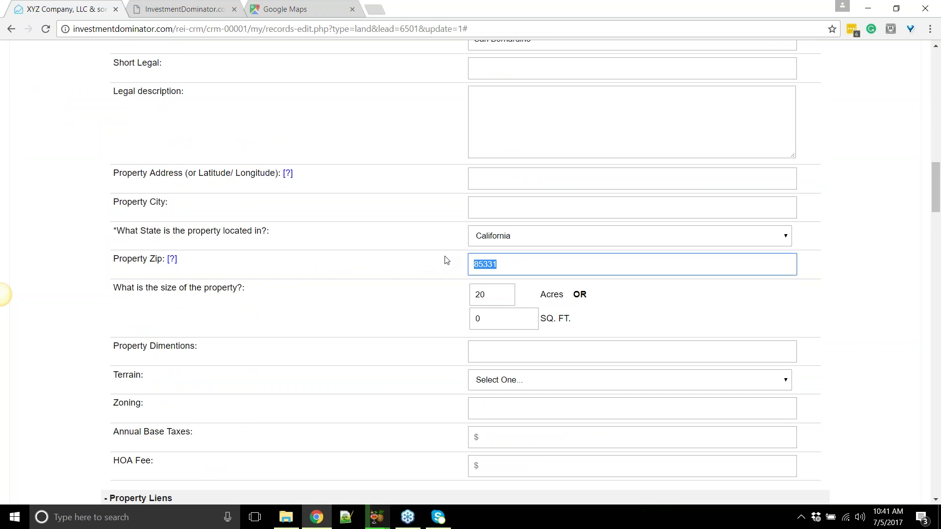
pyautogui.press('Tab')
# Review the updated record's owner, contact and property fields, and return to the listing-site research links
pyautogui.scroll(20, 3, 294)
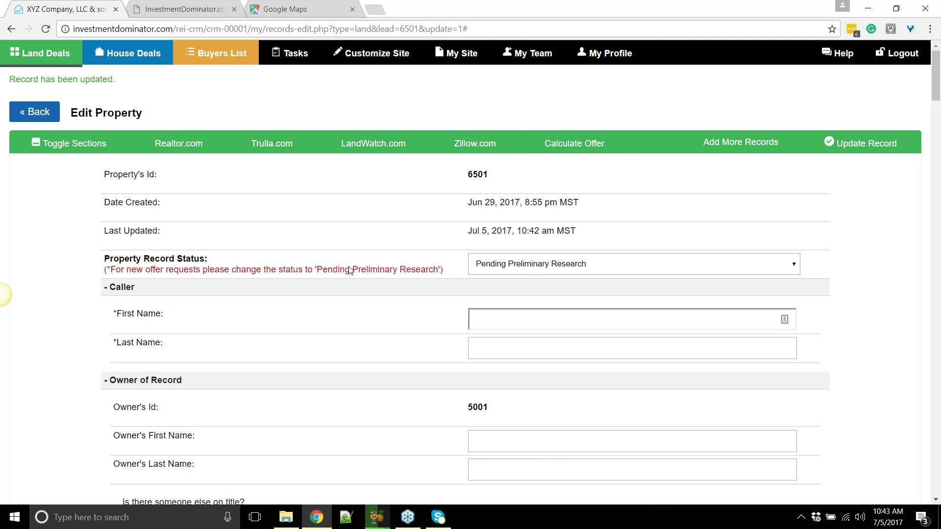
pyautogui.scroll(-10, 357, 289)
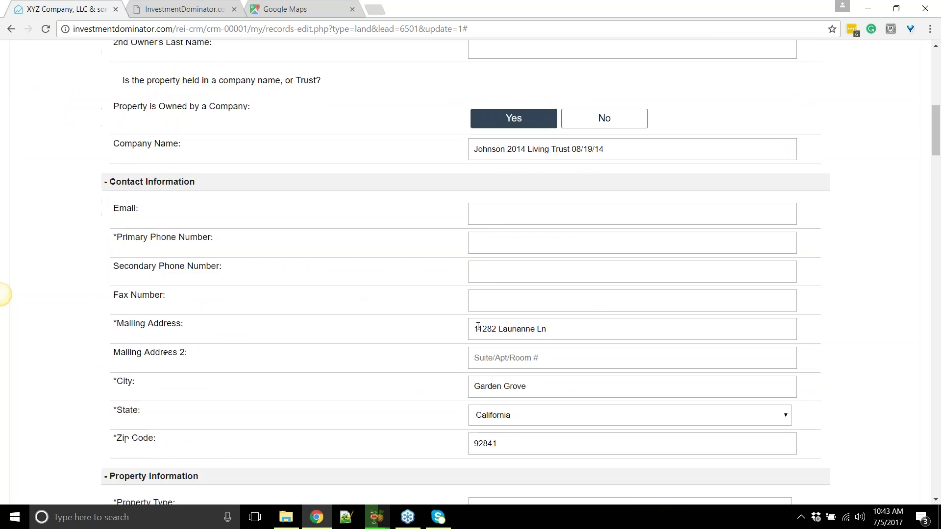
pyautogui.scroll(-3, 478, 326)
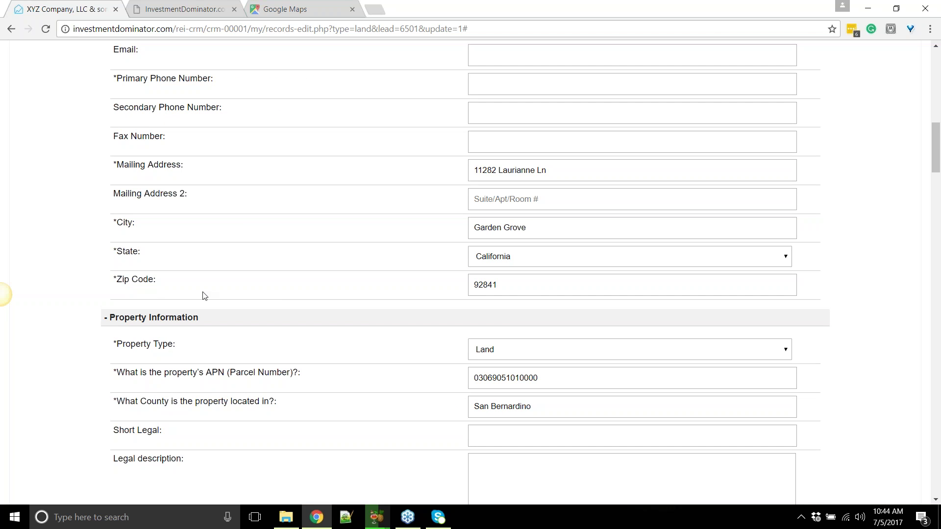
pyautogui.scroll(-7, 263, 336)
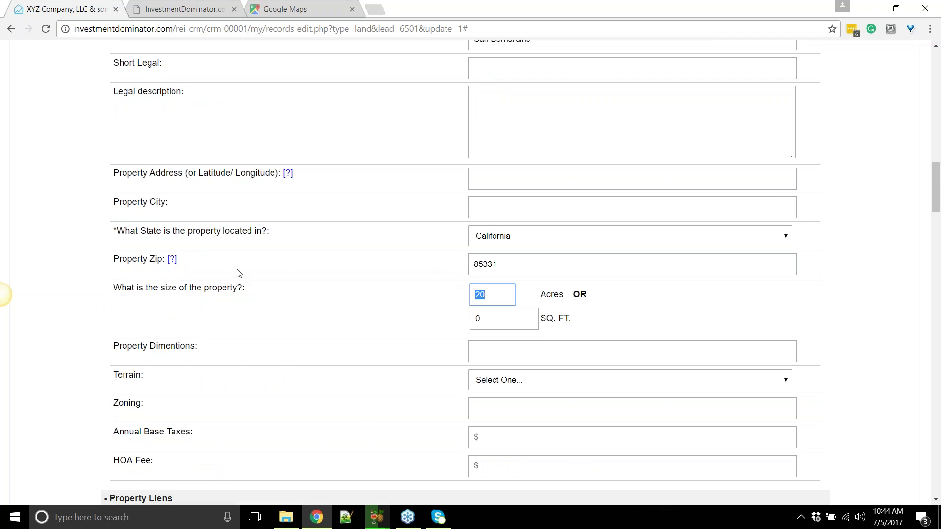
pyautogui.scroll(20, 275, 304)
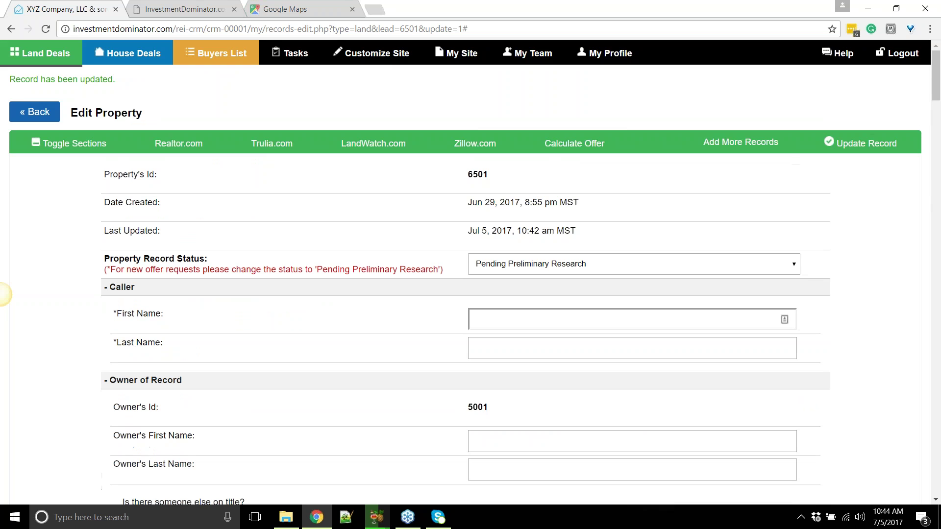
pyautogui.scroll(-5, 76, 410)
pyautogui.scroll(-8, 152, 405)
pyautogui.moveTo(308, 303); pyautogui.dragTo(370, 301)
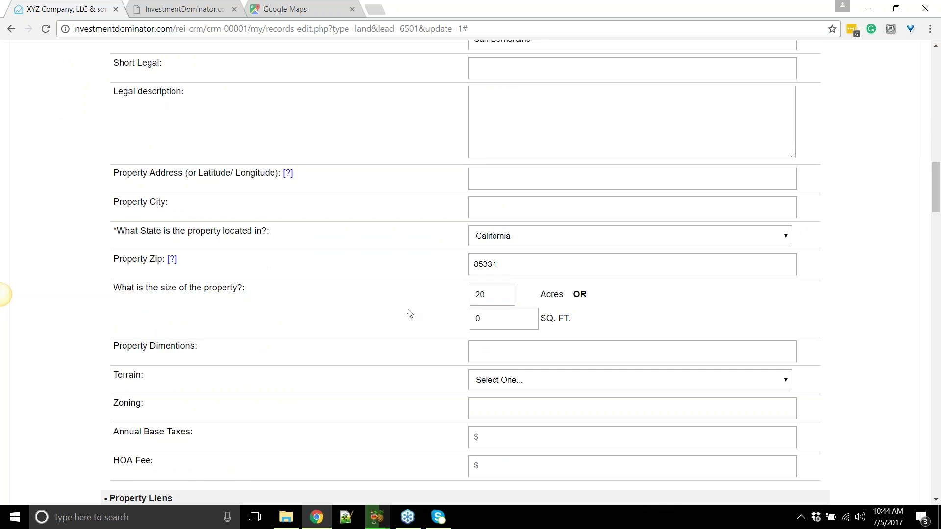
pyautogui.scroll(20, 410, 314)
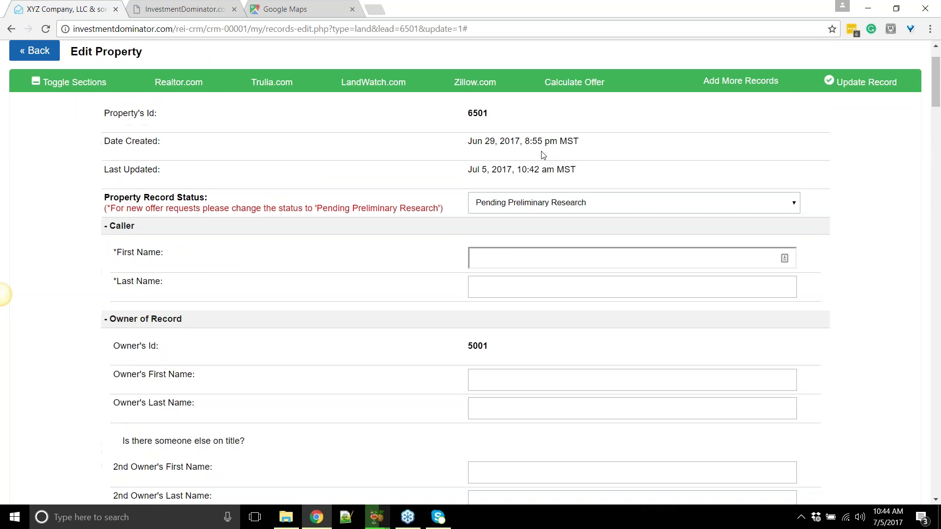
pyautogui.scroll(2, 543, 155)
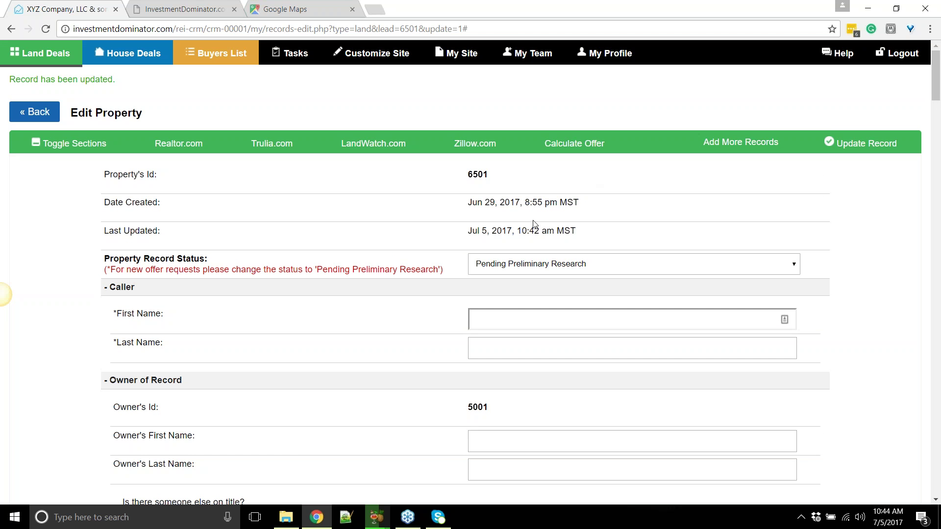
# Find the Property Address (or Latitude/Longitude) field in the record's property information
pyautogui.scroll(-20, 429, 259)
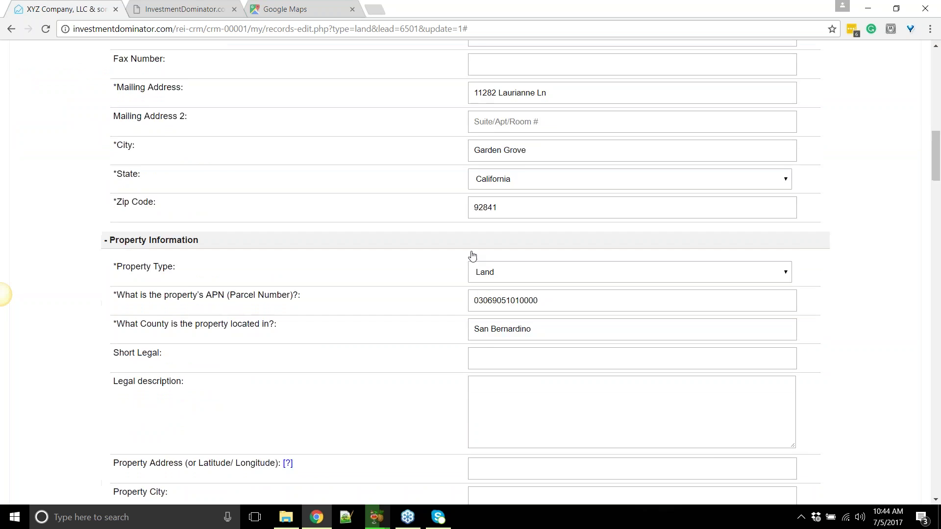
pyautogui.moveTo(97, 296); pyautogui.dragTo(174, 296)
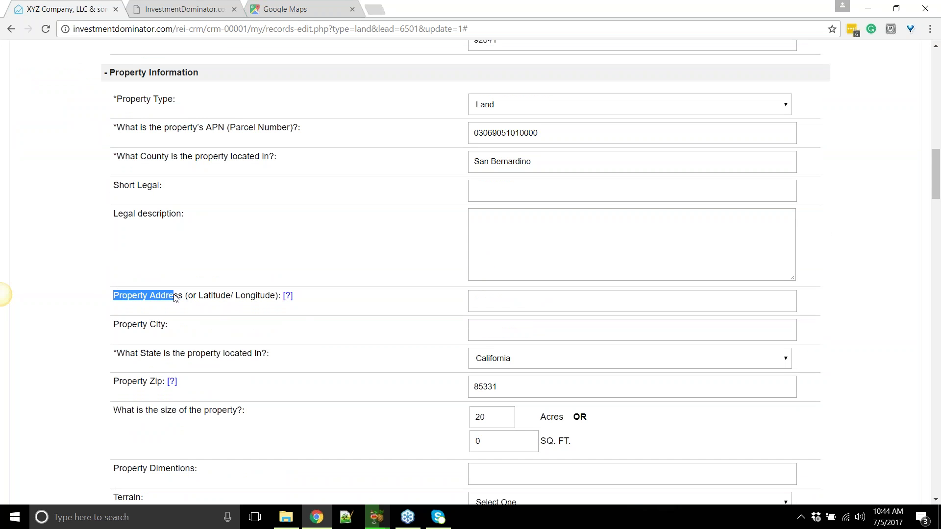
pyautogui.click(478, 301)
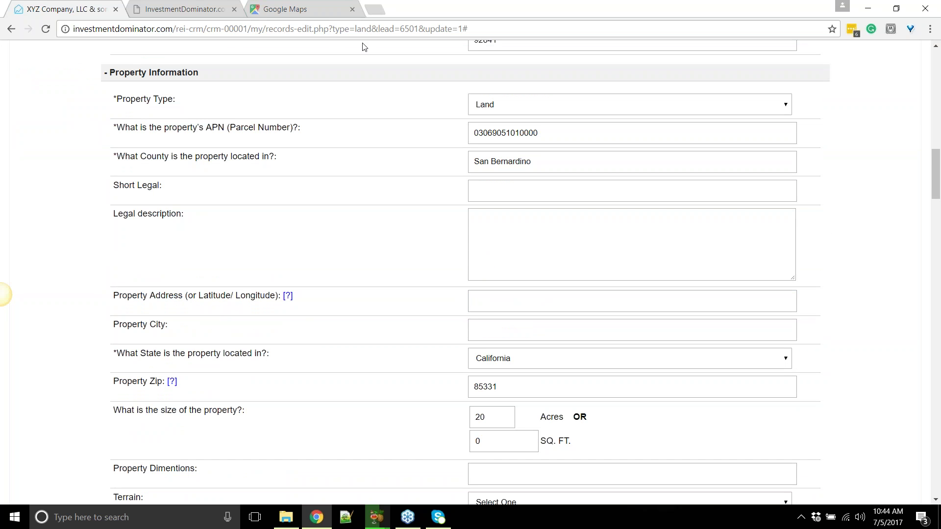
# Switch to Google Maps, select a vacant spot beside N 48th St near E El Sendero Dr and copy its coordinates
pyautogui.click(295, 12)
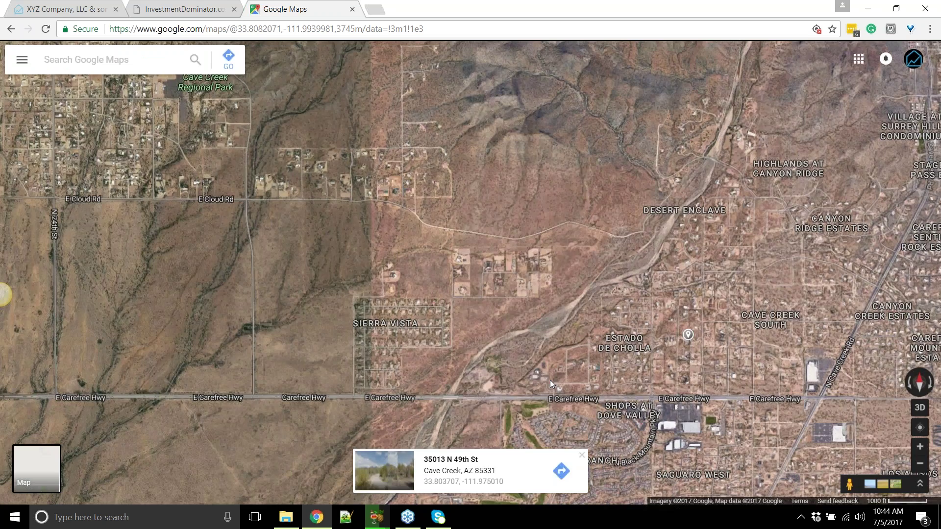
pyautogui.scroll(6, 550, 381)
pyautogui.scroll(-3, 587, 305)
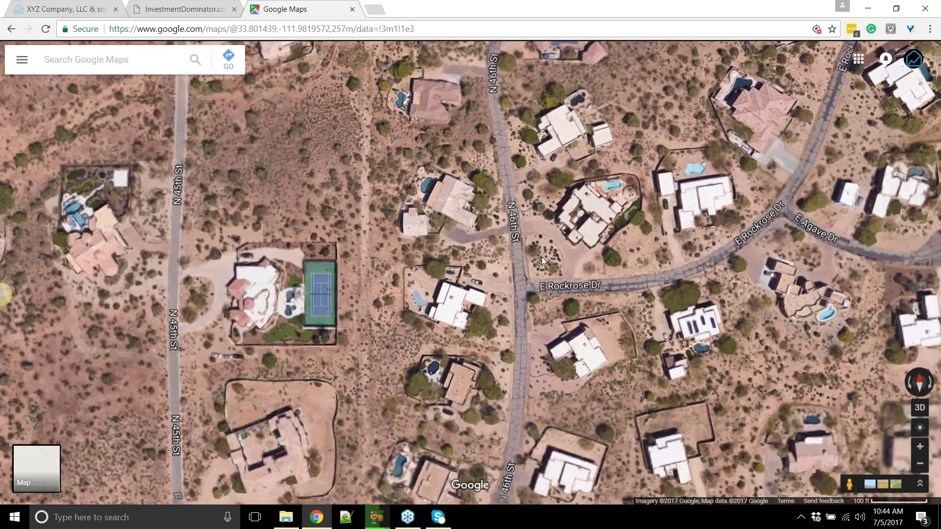
pyautogui.click(541, 257)
pyautogui.moveTo(730, 147); pyautogui.dragTo(175, 447)
pyautogui.click(556, 212)
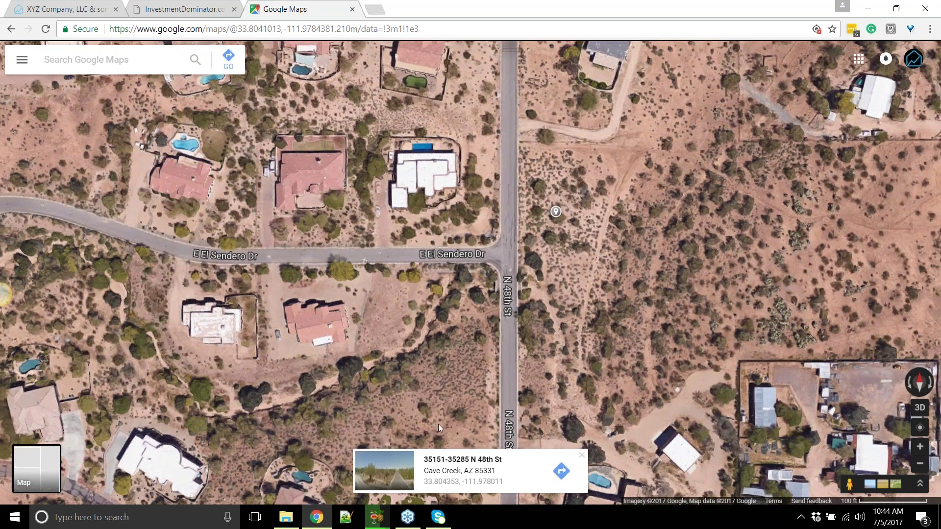
pyautogui.click(452, 482)
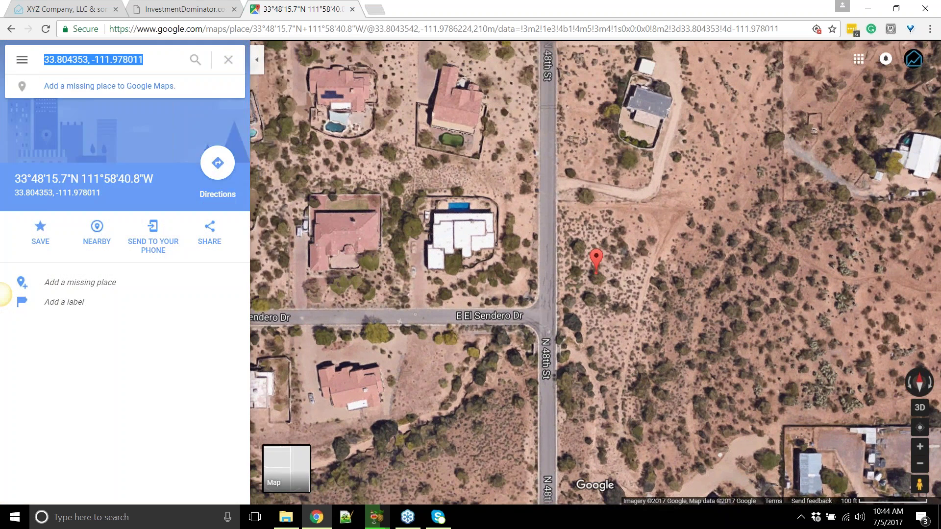
pyautogui.rightClick(67, 59)
pyautogui.click(72, 77)
pyautogui.click(176, 7)
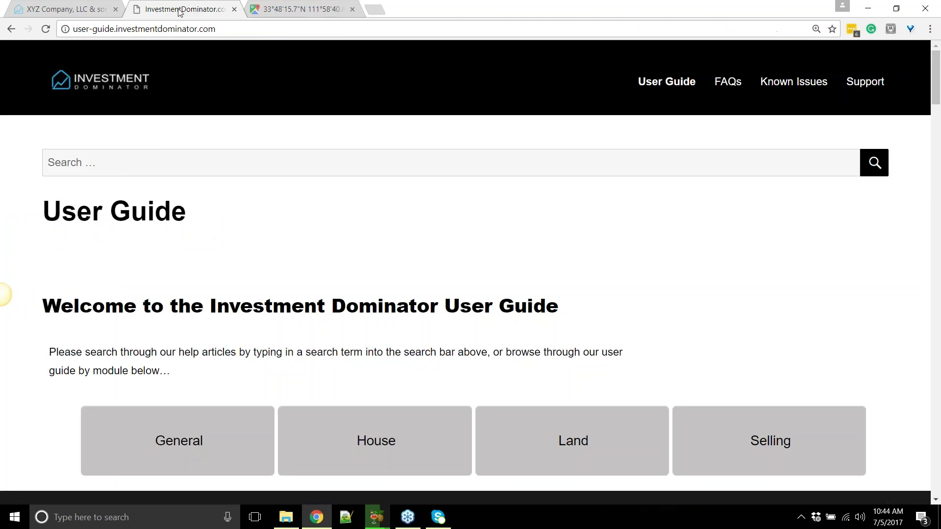
pyautogui.click(66, 8)
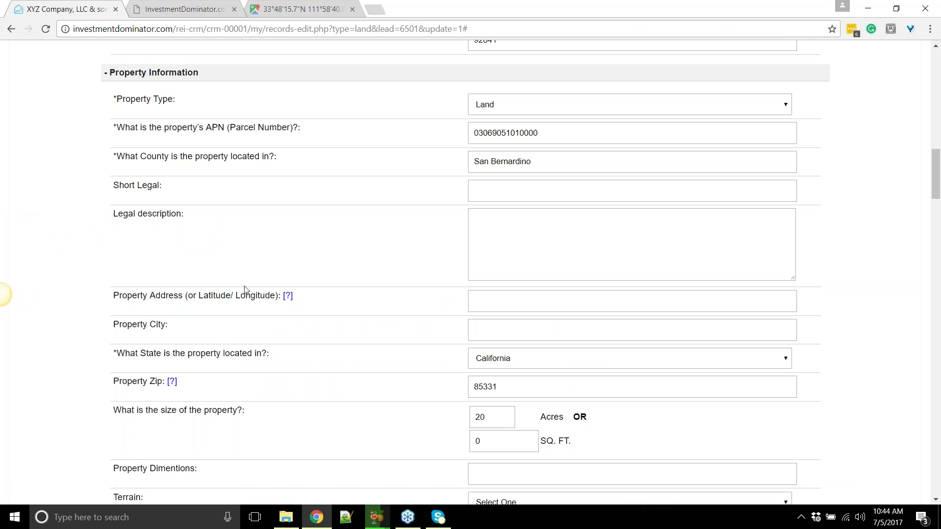
pyautogui.moveTo(195, 297); pyautogui.dragTo(272, 297)
pyautogui.moveTo(137, 297); pyautogui.dragTo(216, 297)
pyautogui.rightClick(518, 300)
pyautogui.click(521, 371)
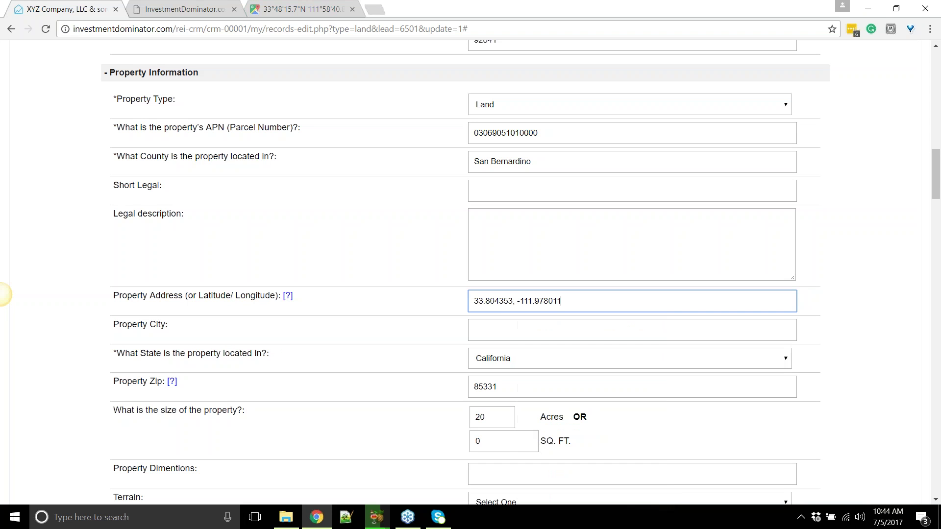
# Check the Property Address coordinates and update the property record
pyautogui.moveTo(113, 303); pyautogui.dragTo(290, 297)
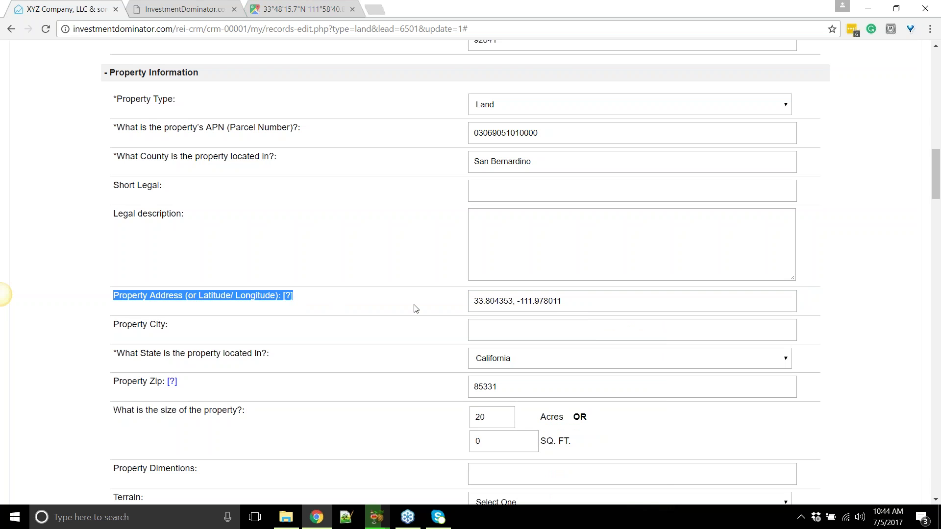
pyautogui.click(458, 310)
pyautogui.moveTo(572, 301); pyautogui.dragTo(429, 306)
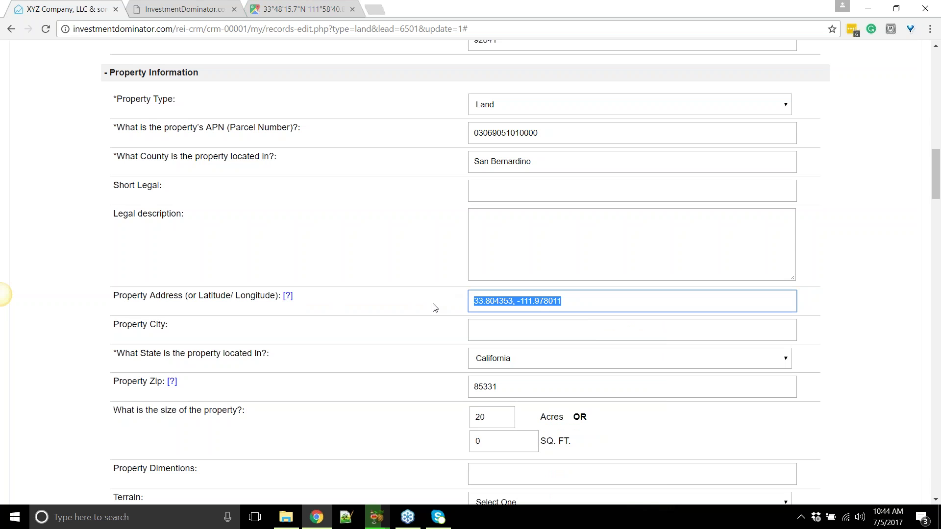
pyautogui.click(467, 252)
pyautogui.scroll(18, 467, 253)
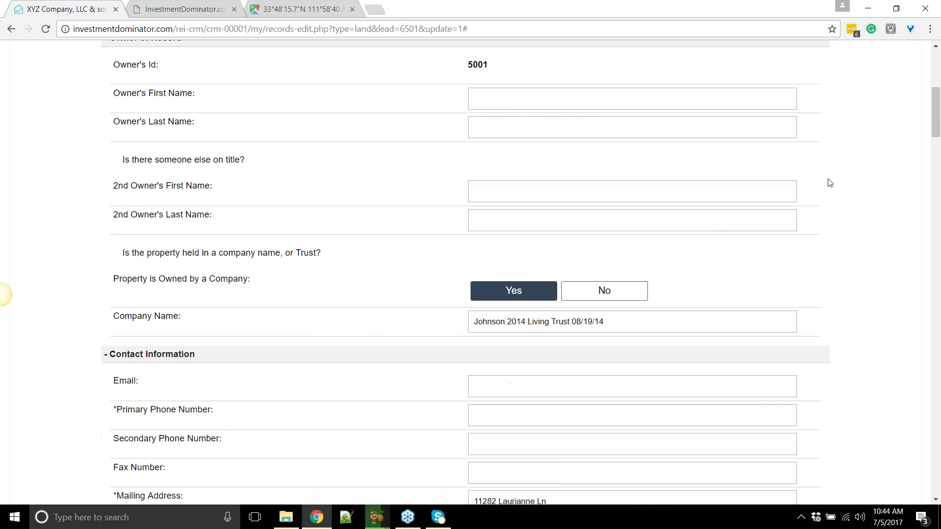
pyautogui.click(859, 147)
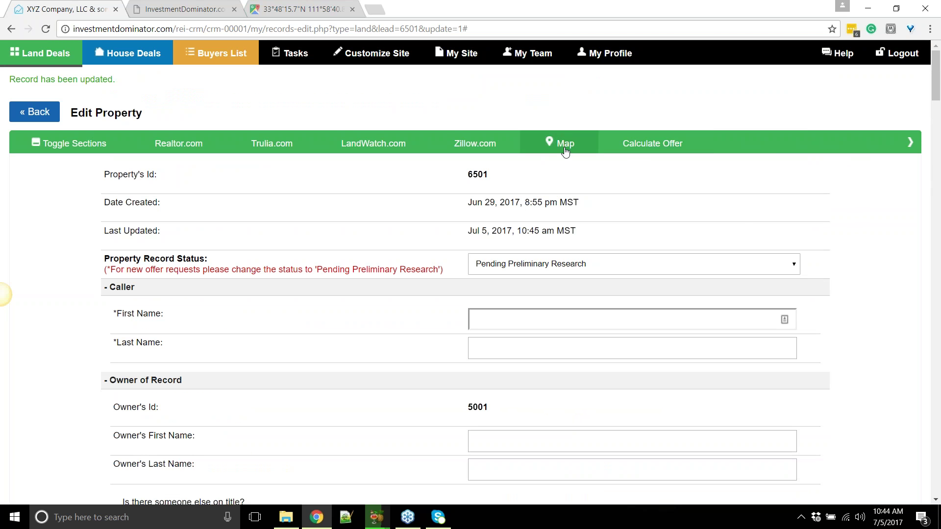
# View the property's map in satellite imagery, examine the streets around the pin up close, and close the map
pyautogui.click(560, 147)
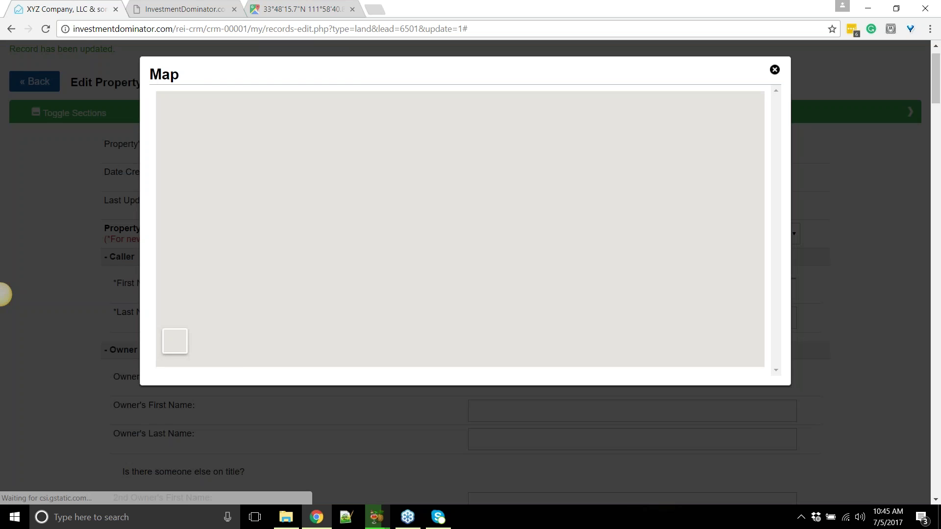
pyautogui.scroll(-2, 480, 221)
pyautogui.click(175, 341)
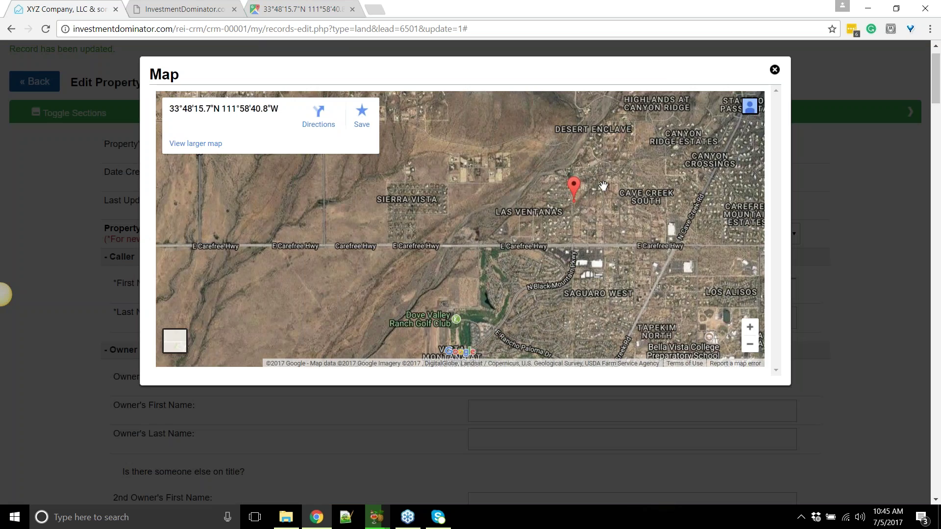
pyautogui.scroll(2, 499, 268)
pyautogui.scroll(4, 499, 267)
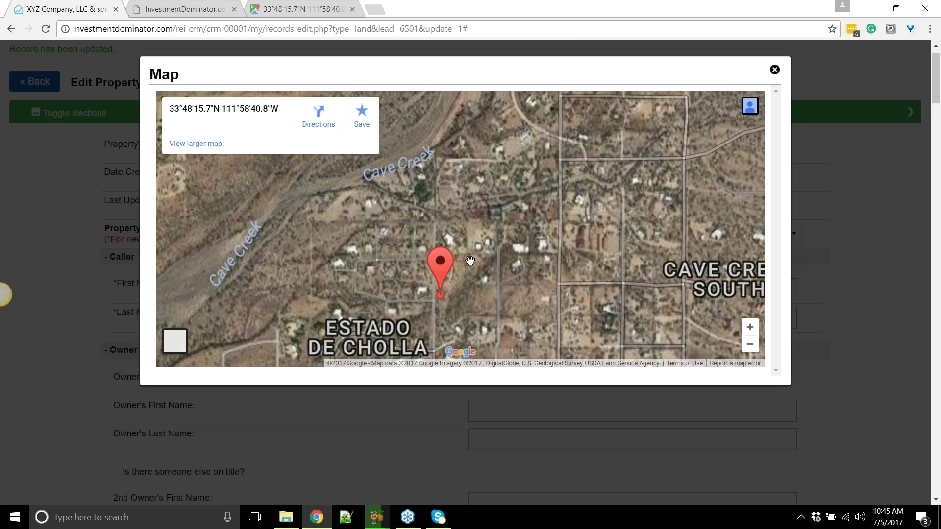
pyautogui.moveTo(632, 188); pyautogui.dragTo(702, 153)
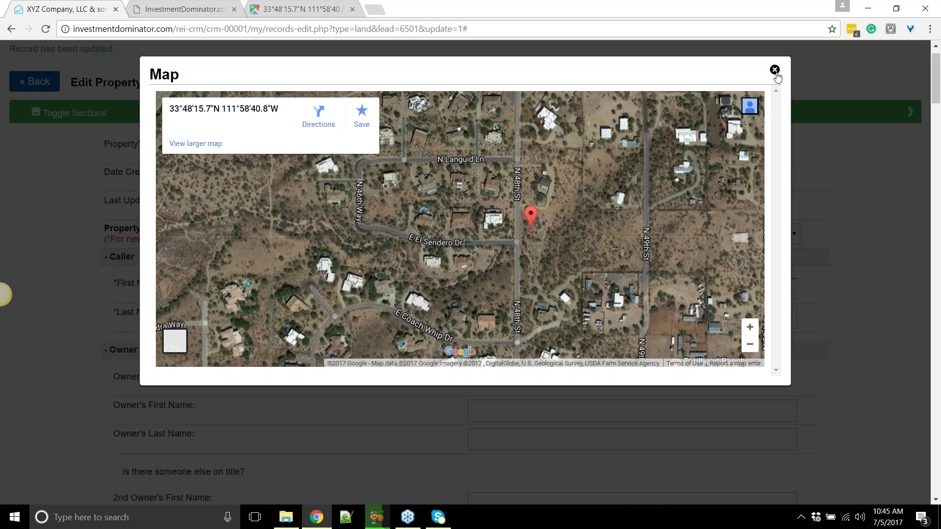
pyautogui.click(775, 71)
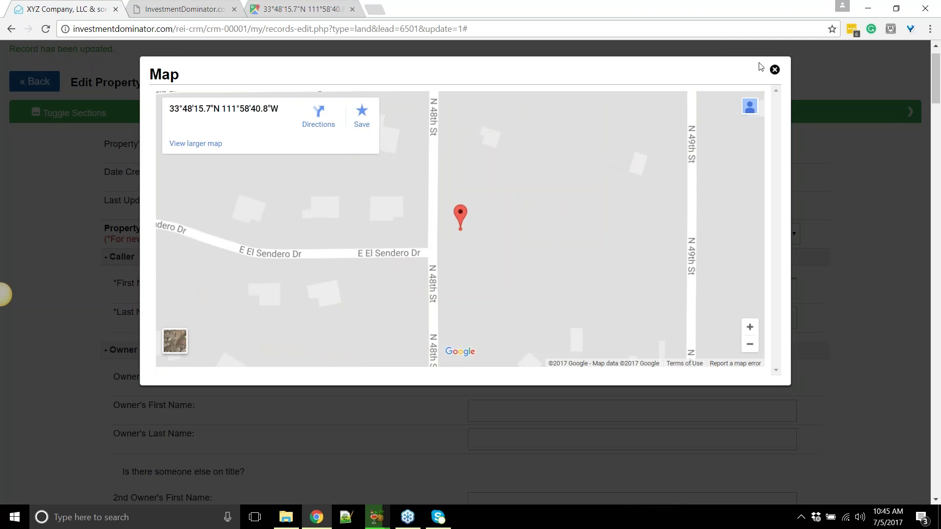
pyautogui.click(775, 72)
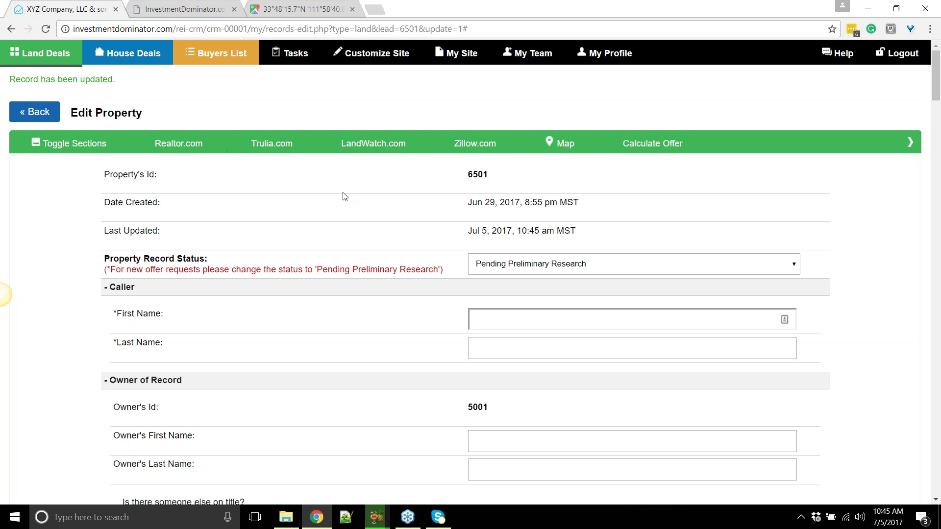
# Collapse all sections of the property record and expand only the Property Listing section
pyautogui.click(78, 143)
pyautogui.scroll(-4, 155, 285)
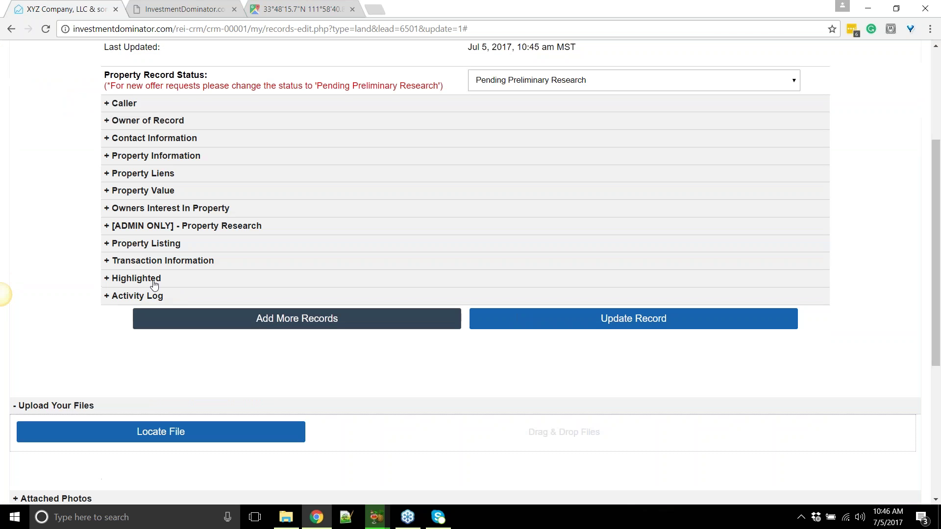
pyautogui.moveTo(148, 234); pyautogui.dragTo(154, 243)
pyautogui.click(153, 243)
pyautogui.scroll(-1, 122, 193)
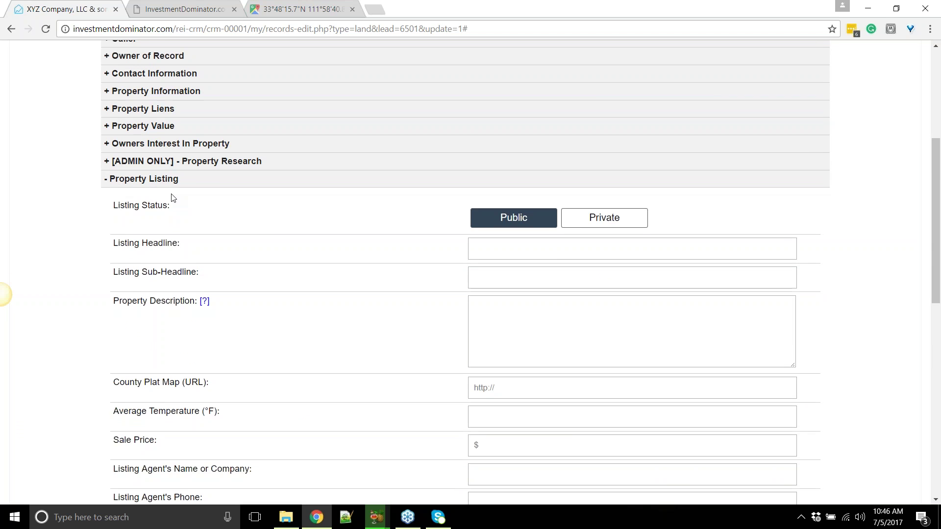
pyautogui.scroll(-2, 602, 149)
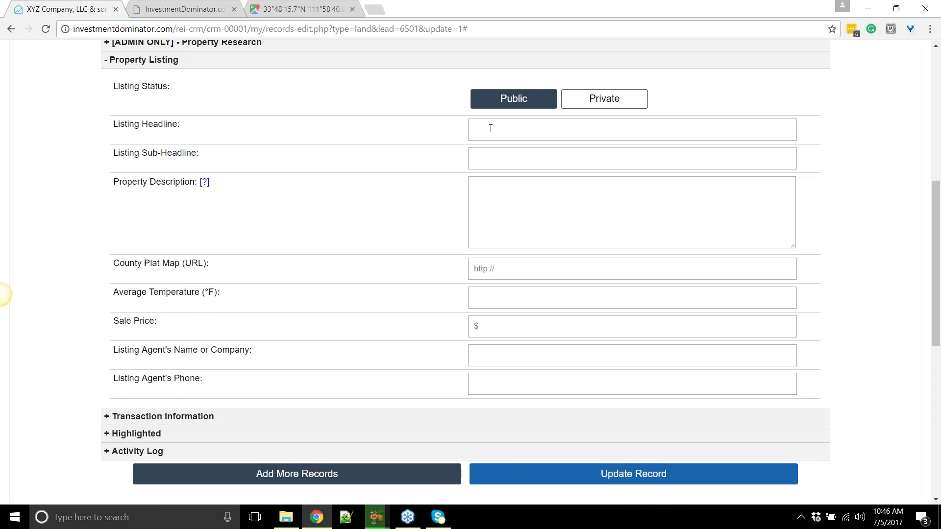
# Examine the Listing Headline, Listing Sub-Headline and Property Description fields of the property listing
pyautogui.moveTo(127, 125); pyautogui.dragTo(175, 122)
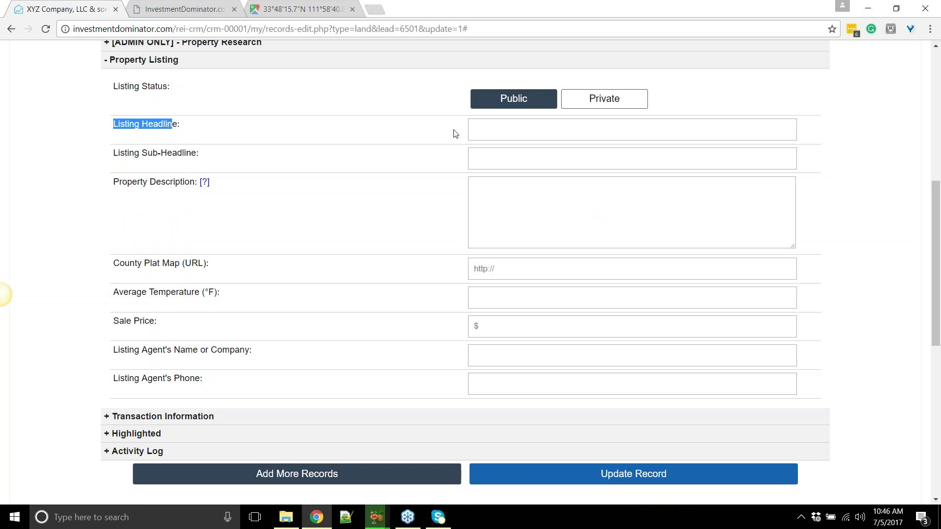
pyautogui.click(490, 131)
pyautogui.moveTo(101, 153); pyautogui.dragTo(152, 153)
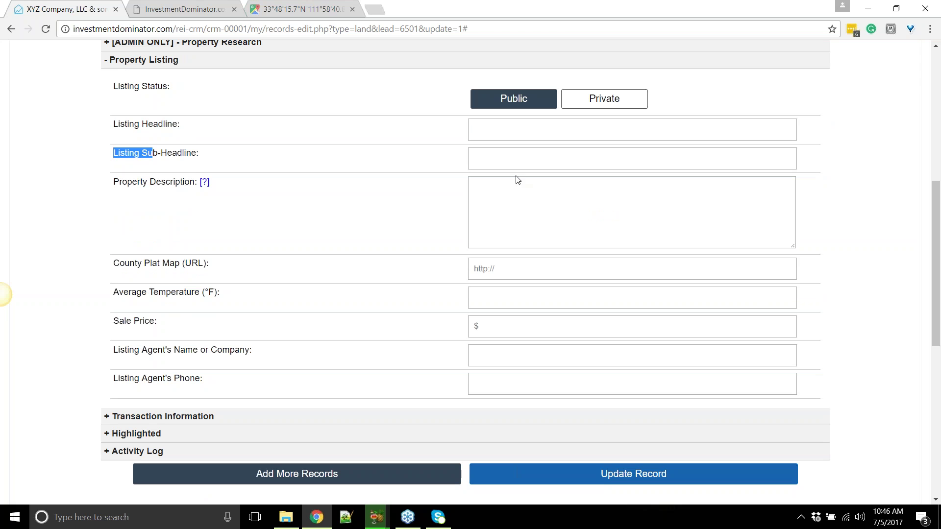
pyautogui.moveTo(97, 183); pyautogui.dragTo(279, 191)
pyautogui.click(508, 204)
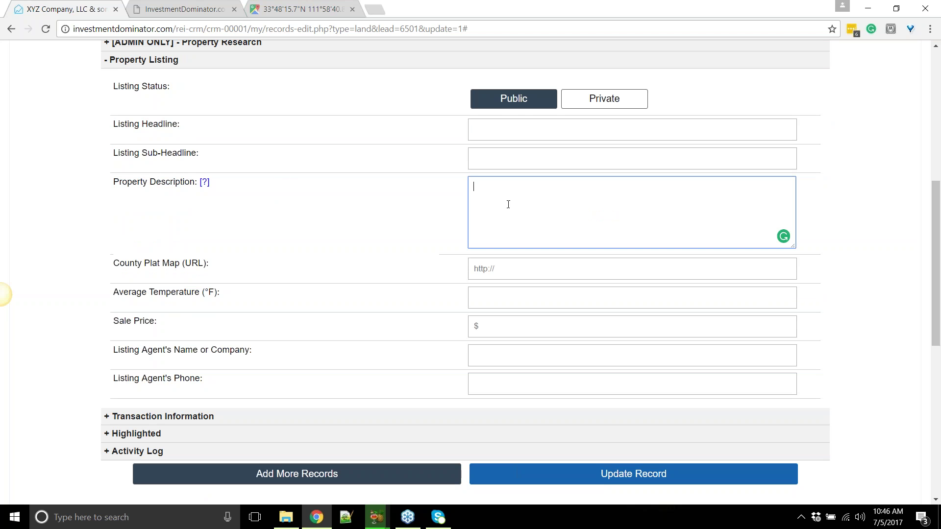
pyautogui.click(398, 202)
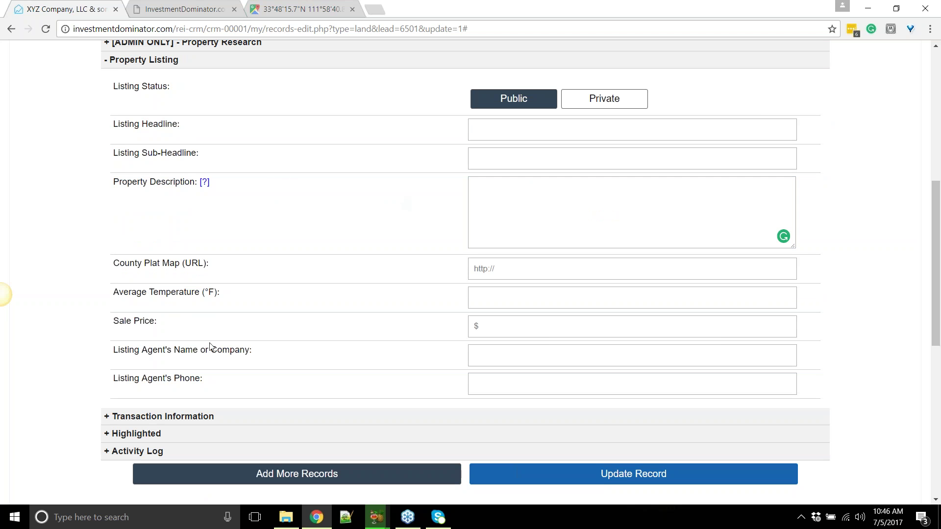
# Examine the Sale Price, Listing Agent's Name or Company, and Listing Agent's Phone fields of the property listing
pyautogui.click(513, 317)
pyautogui.moveTo(91, 315); pyautogui.dragTo(175, 327)
pyautogui.click(529, 331)
pyautogui.click(494, 327)
pyautogui.click(466, 329)
pyautogui.moveTo(124, 352); pyautogui.dragTo(240, 356)
pyautogui.click(171, 358)
pyautogui.click(151, 381)
pyautogui.moveTo(117, 382); pyautogui.dragTo(192, 382)
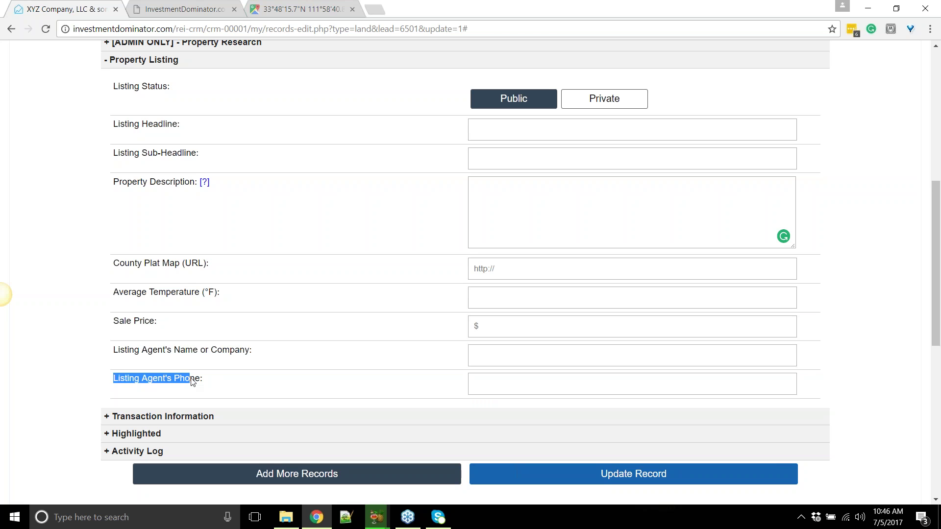
pyautogui.click(548, 351)
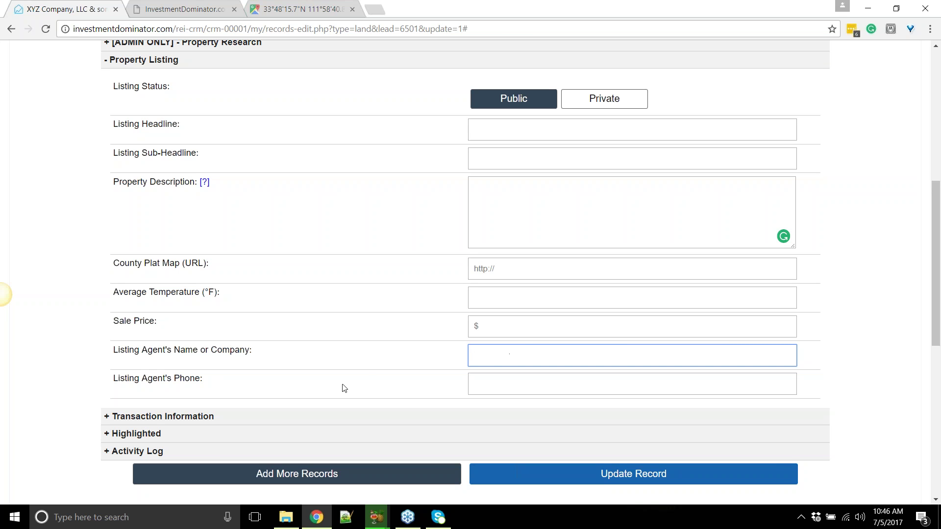
pyautogui.click(366, 374)
# Open the file chooser from the record's Upload Your Files section
pyautogui.scroll(-4, 357, 283)
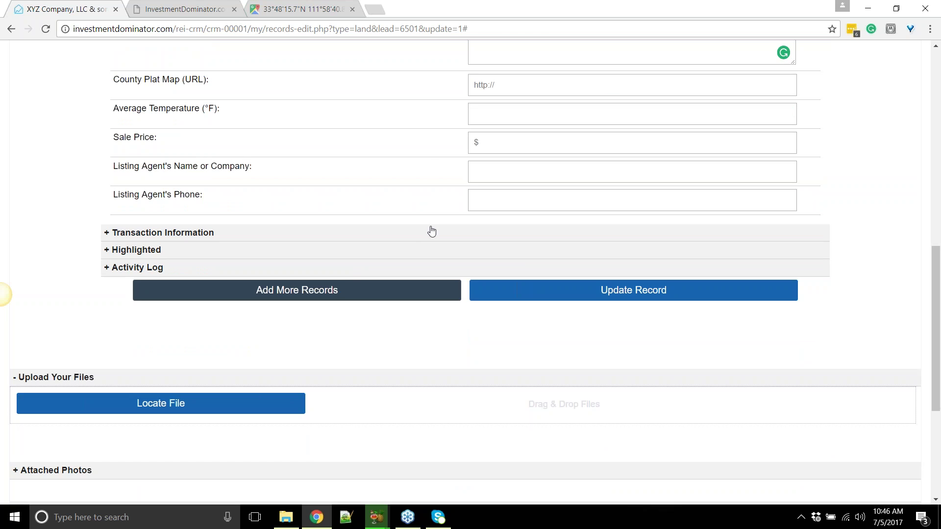
pyautogui.scroll(4, 454, 182)
pyautogui.scroll(-8, 400, 172)
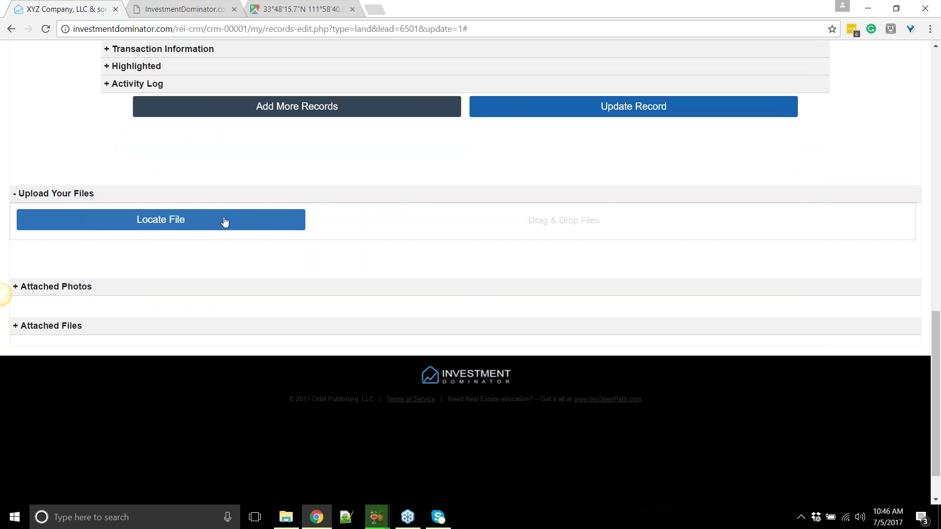
pyautogui.click(155, 219)
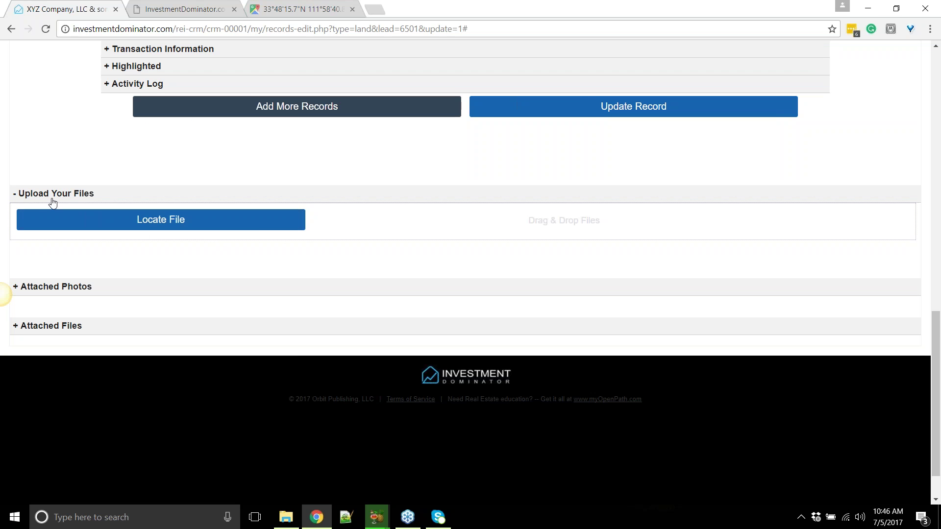
pyautogui.scroll(3, 151, 238)
pyautogui.scroll(-4, 152, 239)
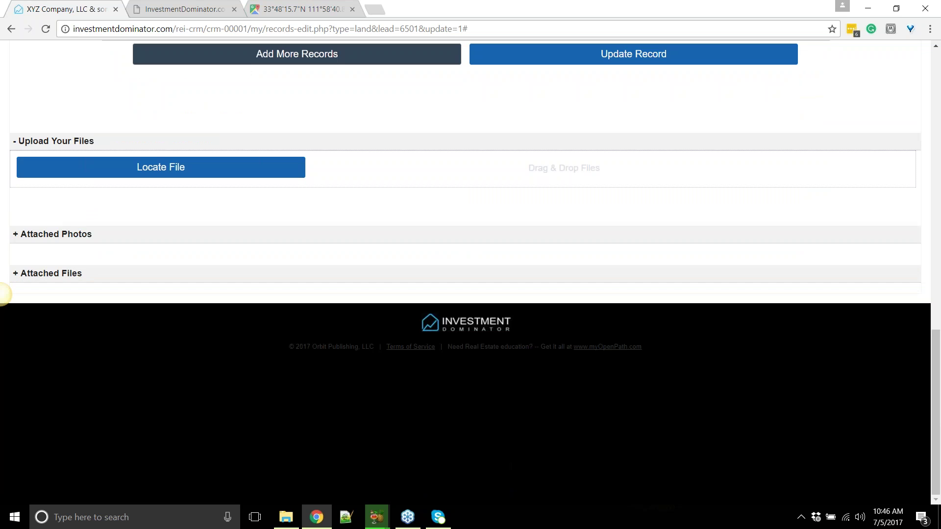
pyautogui.click(92, 170)
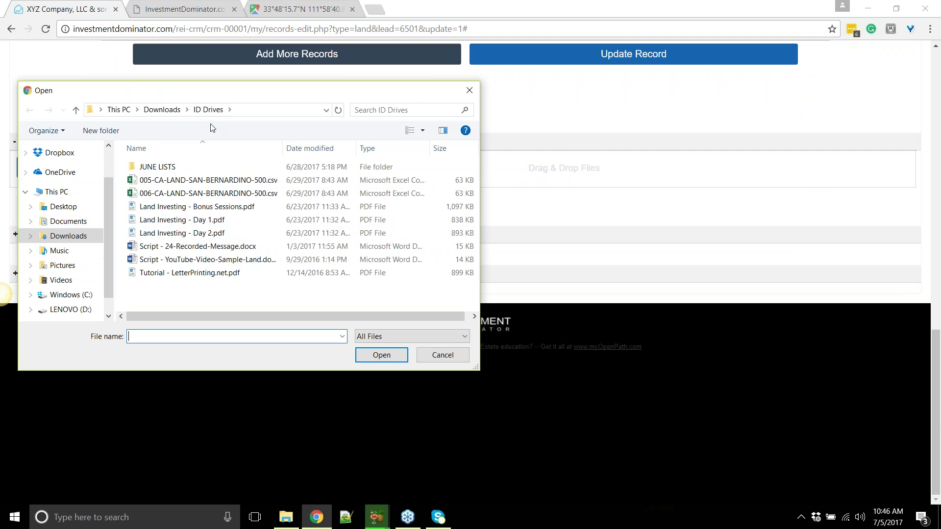
# Browse away from the Downloads location to the Dropbox folder for the upload
pyautogui.click(159, 110)
pyautogui.click(63, 295)
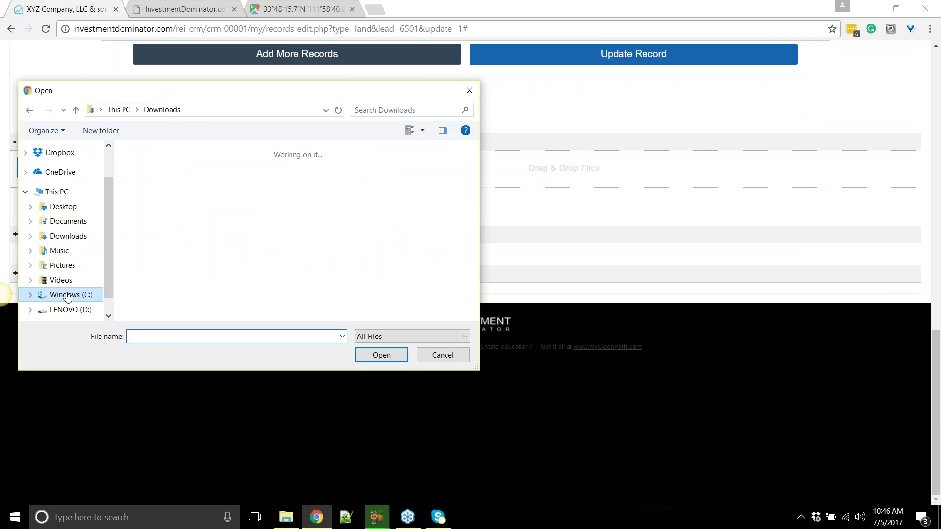
pyautogui.click(60, 173)
pyautogui.click(56, 191)
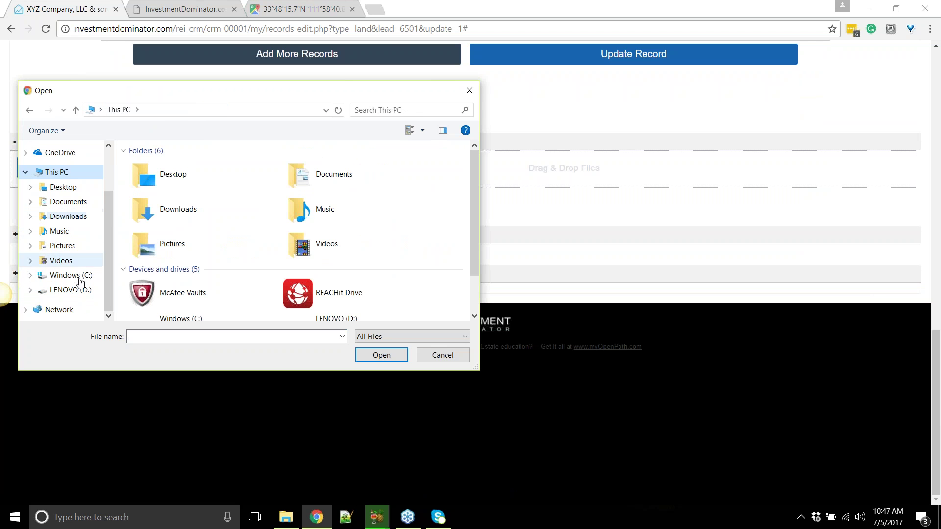
pyautogui.scroll(2, 58, 198)
pyautogui.click(72, 199)
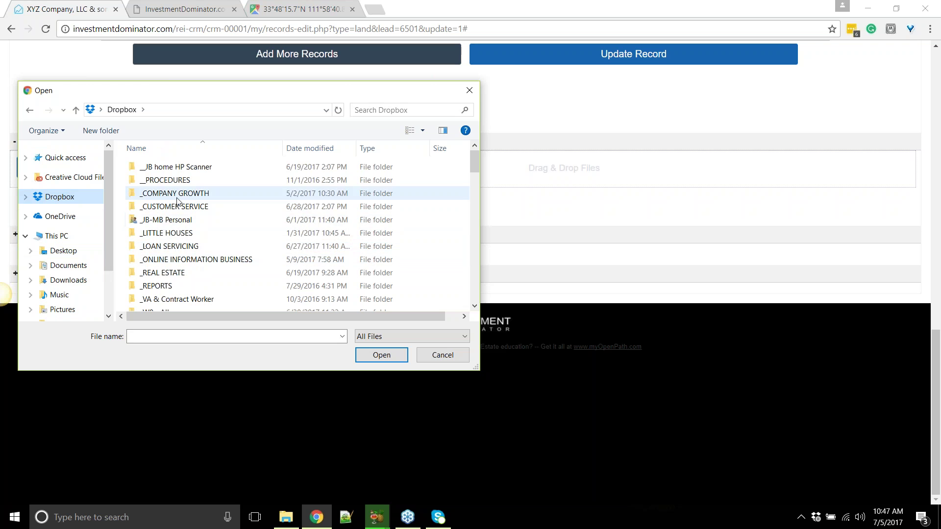
# Open the Files folder inside _ONLINE INFORMATION BUSINESS, _PRODUCTS, Investment Dominator CRM, DEMO
pyautogui.scroll(-2, 172, 288)
pyautogui.scroll(2, 181, 260)
pyautogui.click(205, 264)
pyautogui.doubleClick(205, 261)
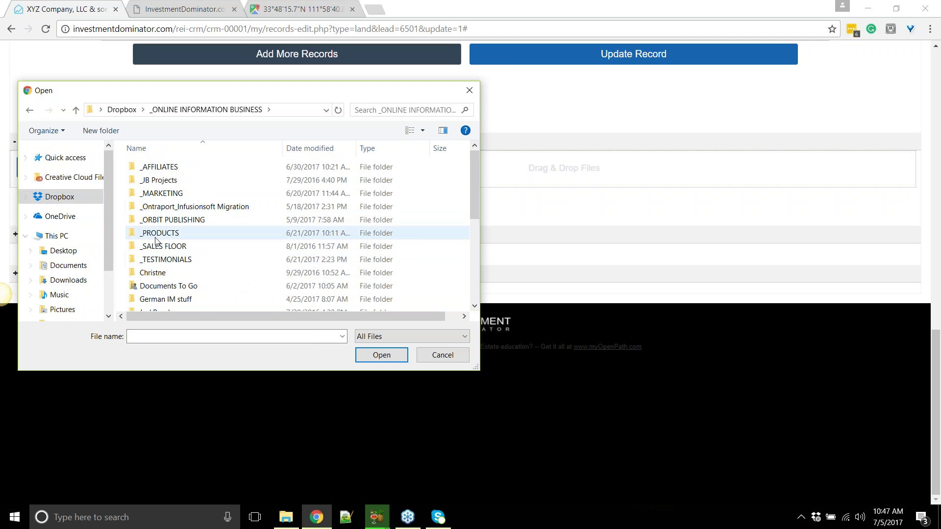
pyautogui.doubleClick(187, 233)
pyautogui.scroll(-1, 183, 258)
pyautogui.scroll(-2, 183, 250)
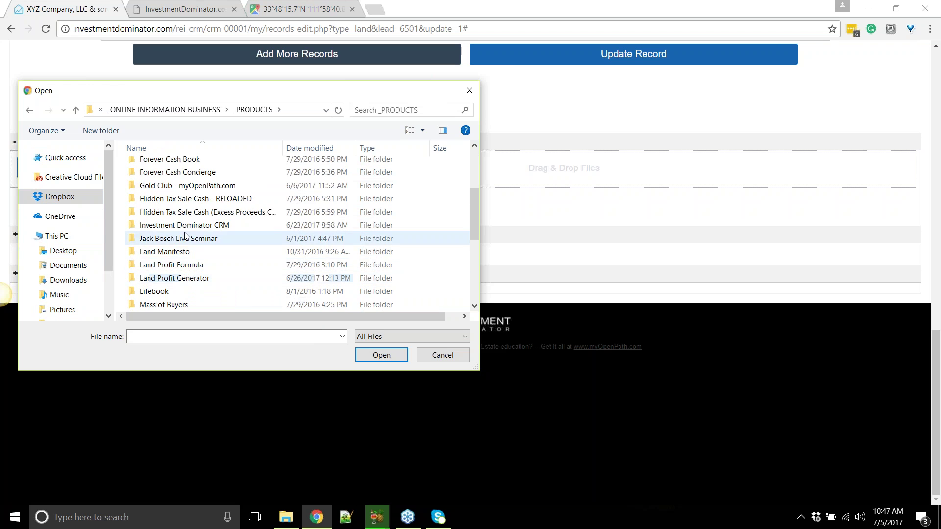
pyautogui.doubleClick(181, 225)
pyautogui.doubleClick(158, 181)
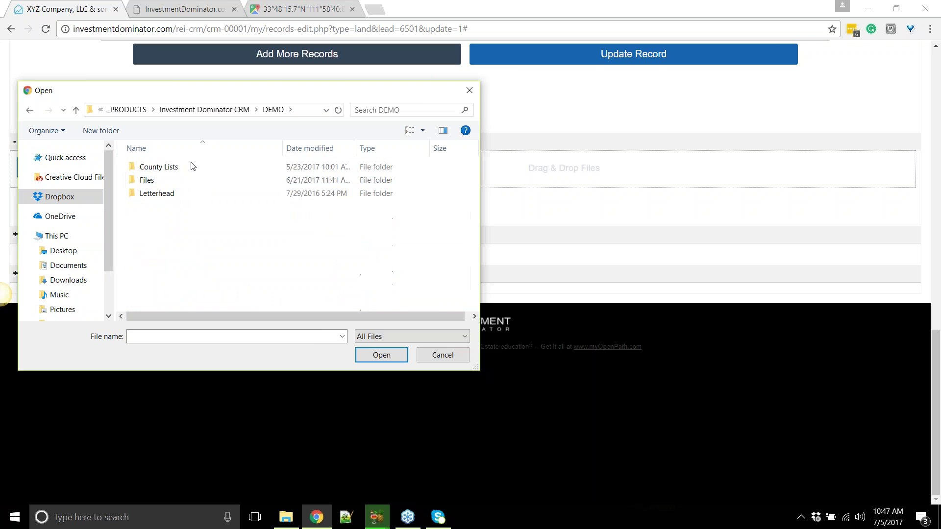
pyautogui.click(154, 169)
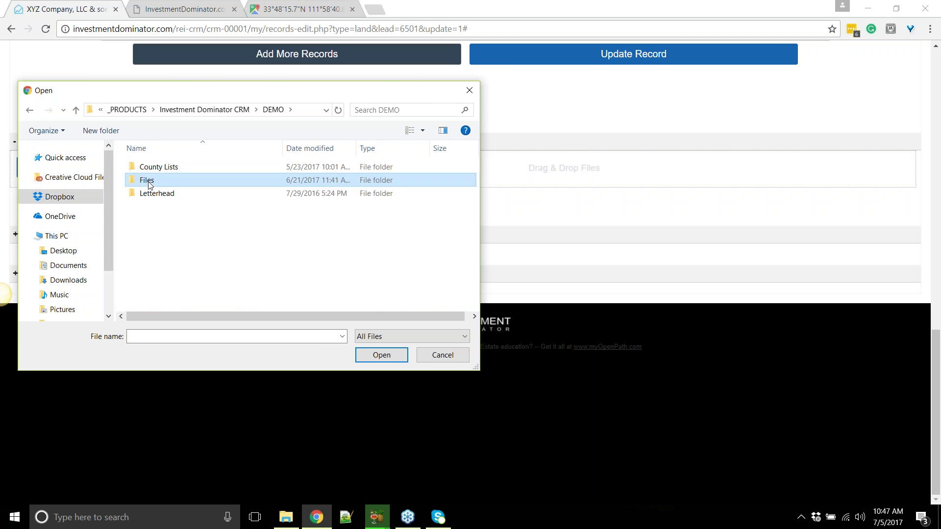
pyautogui.doubleClick(148, 181)
pyautogui.scroll(-1, 300, 183)
pyautogui.scroll(1, 300, 230)
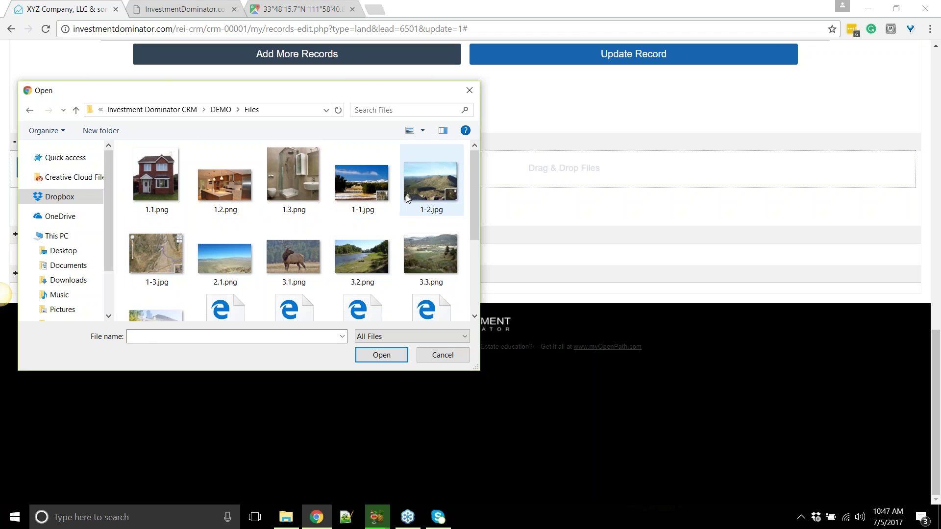
# Select the seven consecutive images from 1-1.jpg through 3.3.png for upload
pyautogui.click(364, 189)
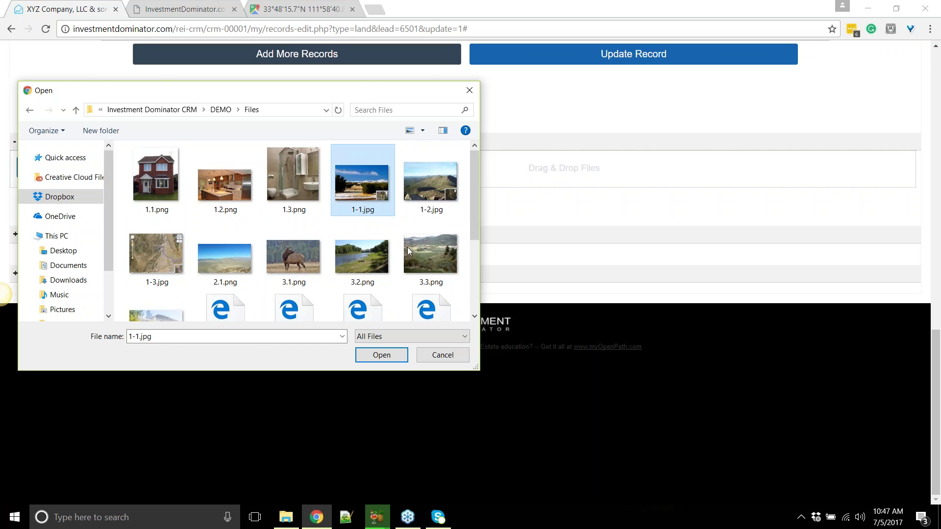
pyautogui.keyDown('shift'); pyautogui.click(428, 252); pyautogui.keyUp('shift')
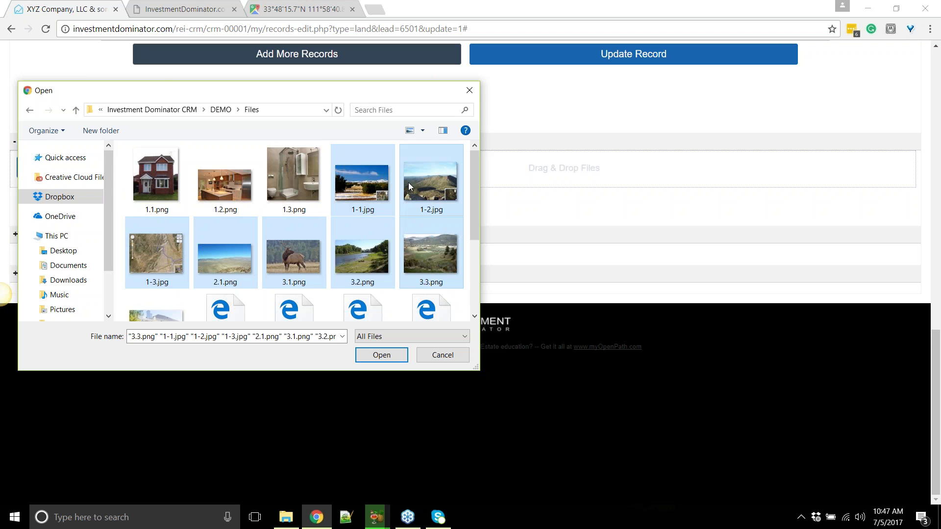
pyautogui.scroll(-2, 175, 268)
pyautogui.scroll(2, 175, 268)
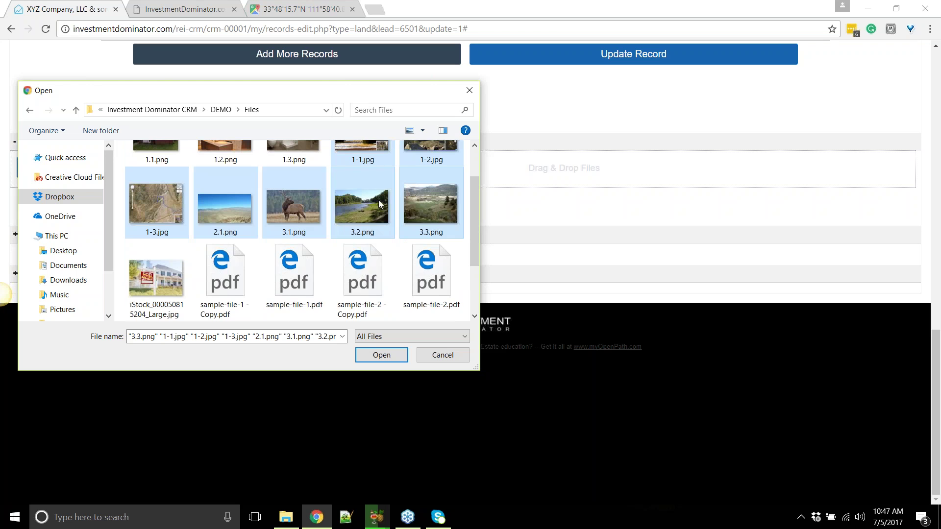
# Add sample-file-1.pdf, sample-file-2 - Copy.pdf and sample-file-2.pdf to the selected images and upload all the files to the record
pyautogui.scroll(-2, 350, 211)
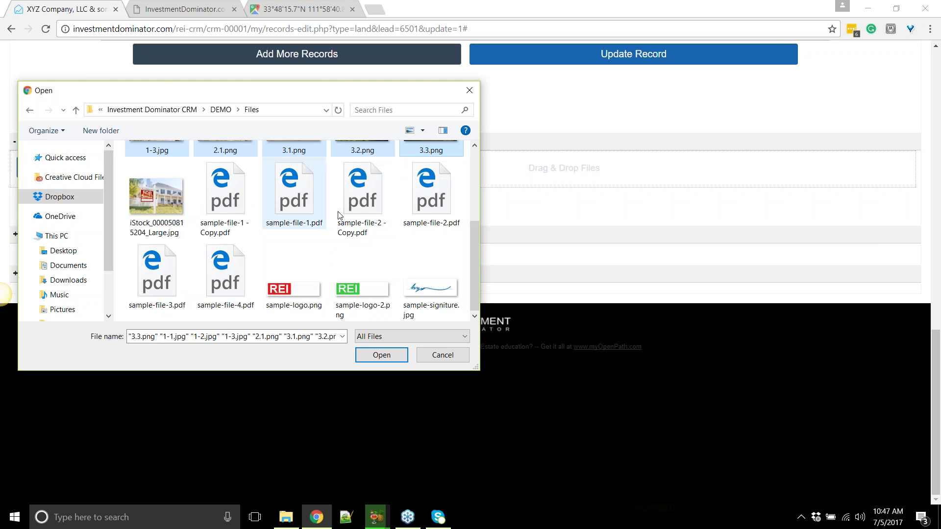
pyautogui.keyDown('ctrl'); pyautogui.click(361, 206); pyautogui.keyUp('ctrl')
pyautogui.keyDown('ctrl'); pyautogui.click(294, 202); pyautogui.keyUp('ctrl')
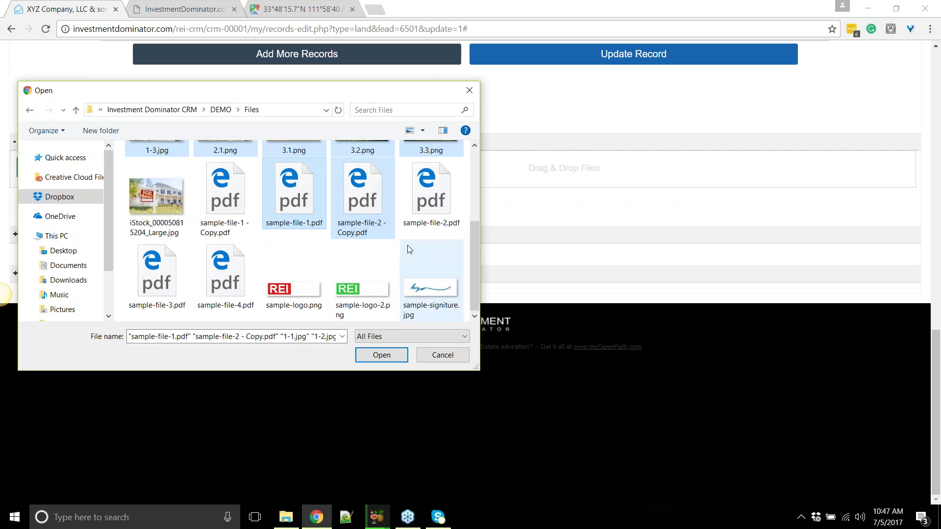
pyautogui.keyDown('ctrl'); pyautogui.click(425, 210); pyautogui.keyUp('ctrl')
pyautogui.scroll(3, 384, 207)
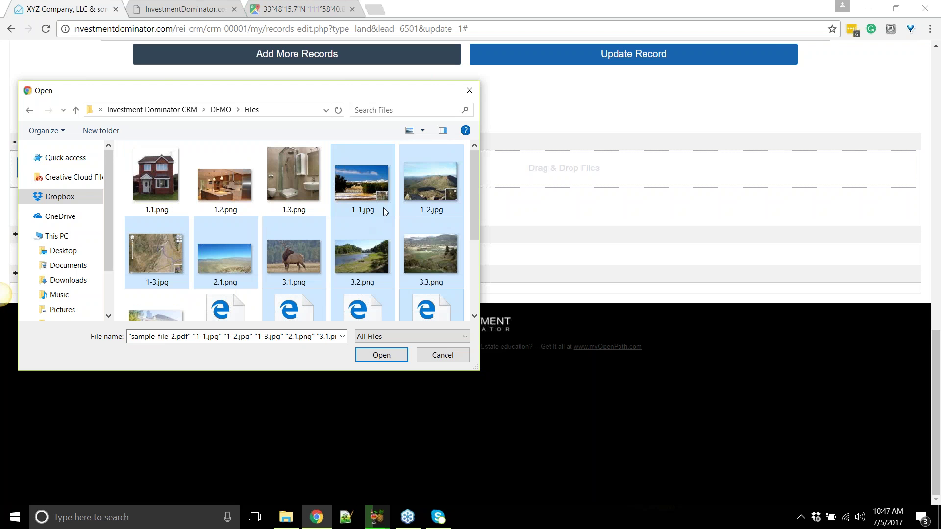
pyautogui.scroll(-1, 383, 208)
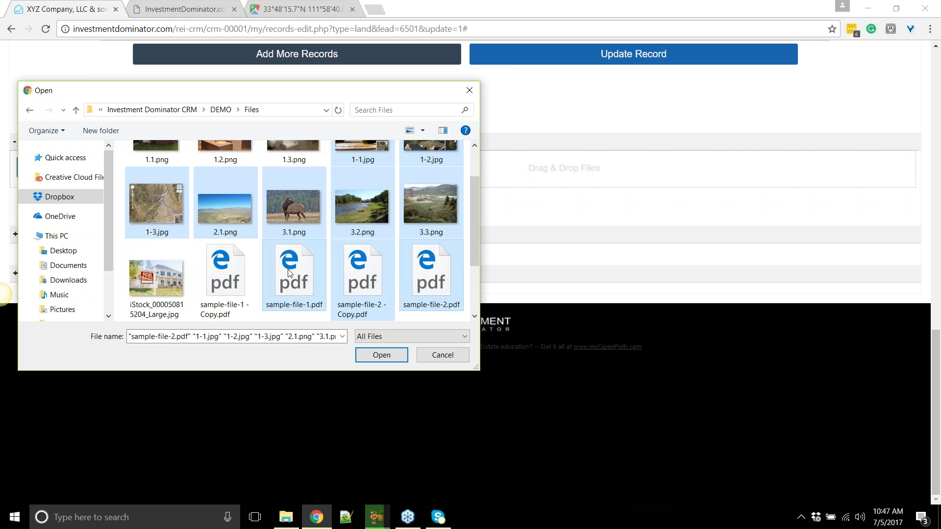
pyautogui.click(382, 355)
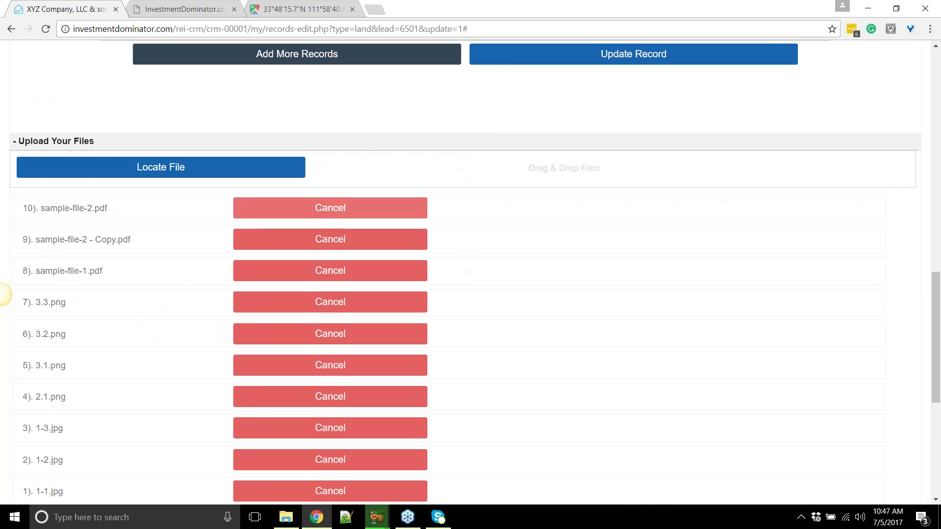
pyautogui.scroll(-3, 455, 268)
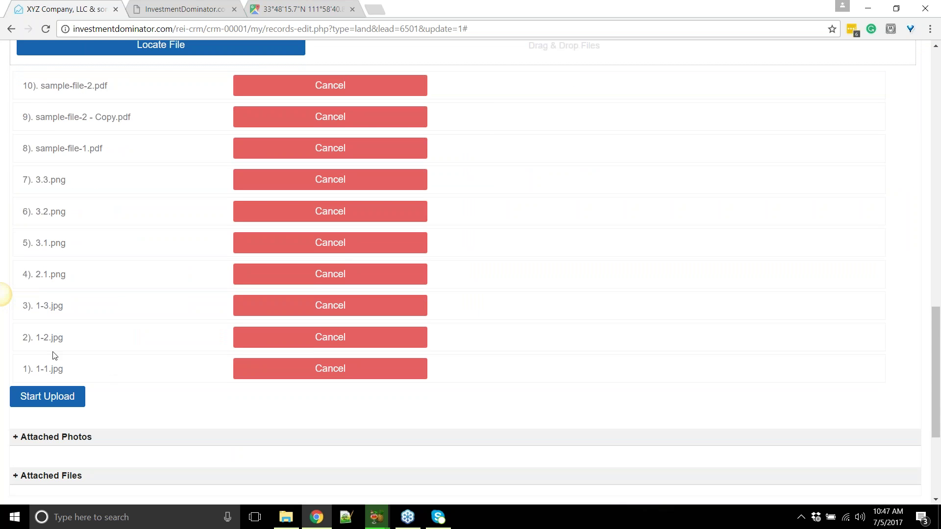
pyautogui.click(50, 399)
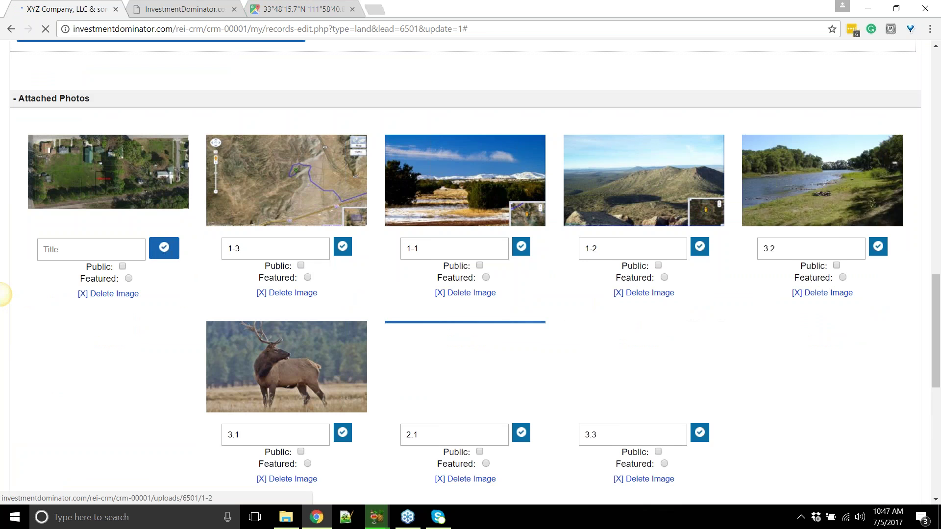
# Mark the untitled aerial photo and photos 1-3 and 1-1 as public, leaving photo 1-2 not public
pyautogui.scroll(-1, 136, 194)
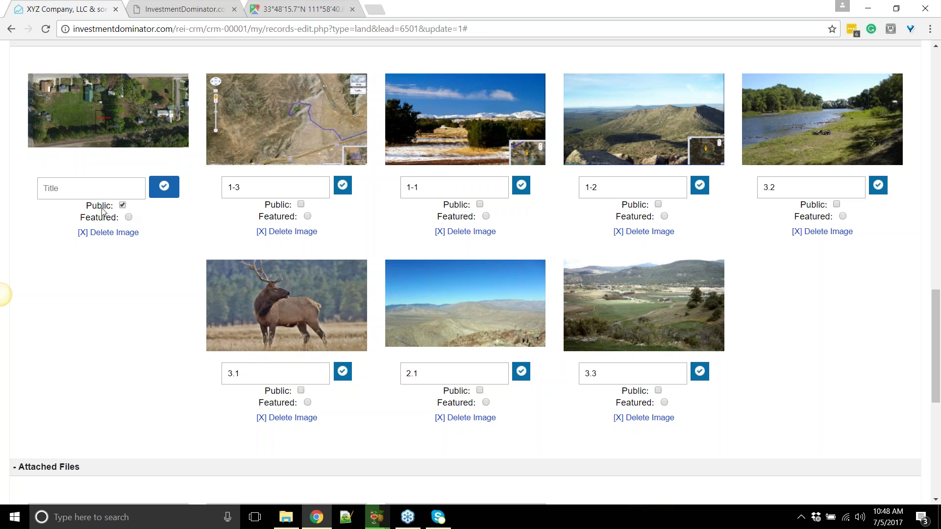
pyautogui.click(301, 204)
pyautogui.click(479, 205)
pyautogui.click(658, 205)
pyautogui.click(659, 205)
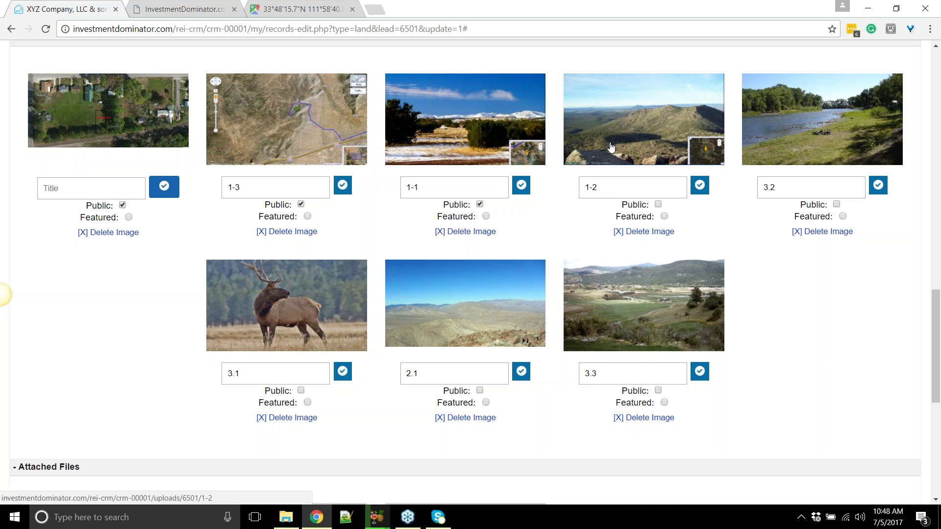
# Give the untitled aerial photo in Attached Photos the title "This is the property" and save it
pyautogui.scroll(4, 637, 245)
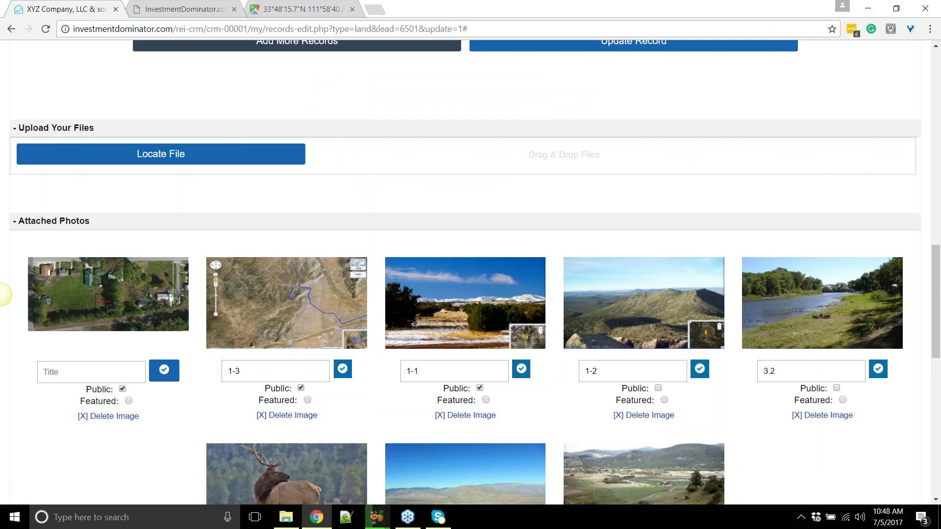
pyautogui.scroll(-3, 707, 296)
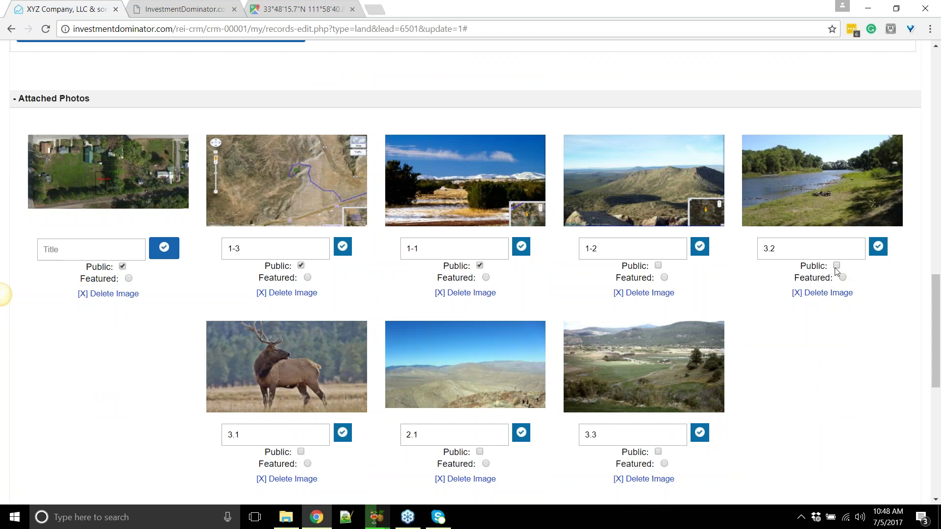
pyautogui.scroll(-5, 813, 292)
pyautogui.scroll(2, 814, 292)
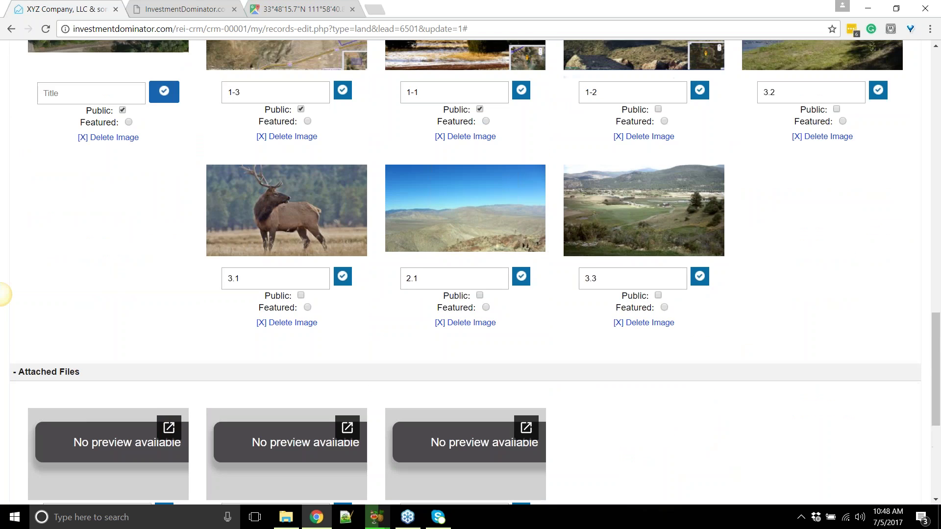
pyautogui.scroll(-4, 409, 291)
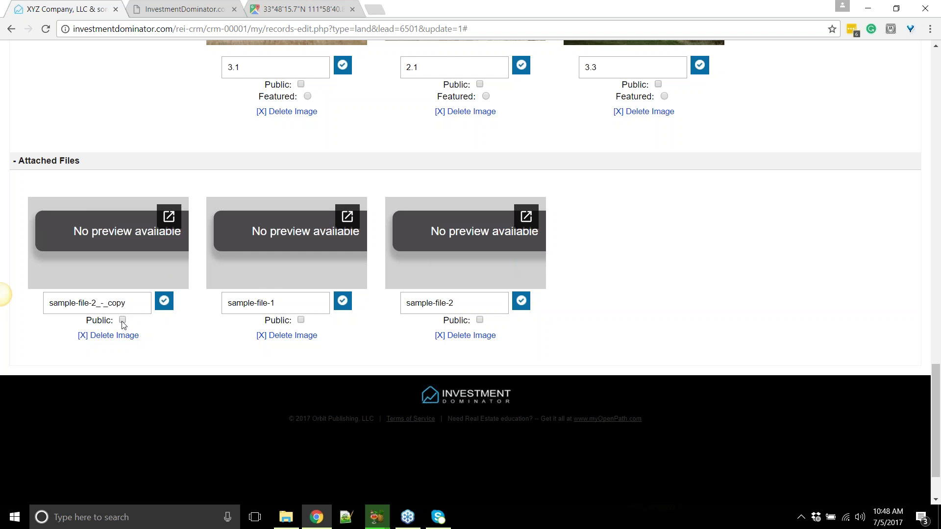
pyautogui.scroll(8, 124, 325)
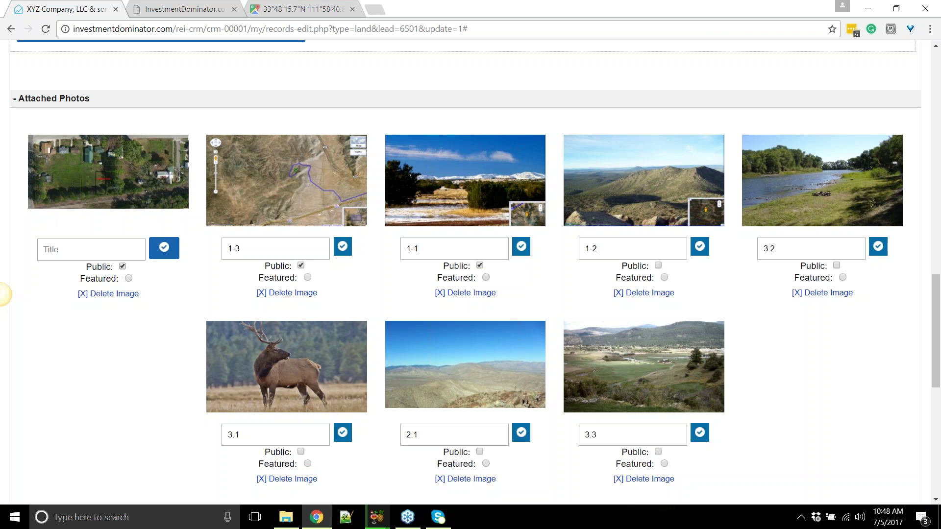
pyautogui.click(88, 244)
pyautogui.write('This is the property')
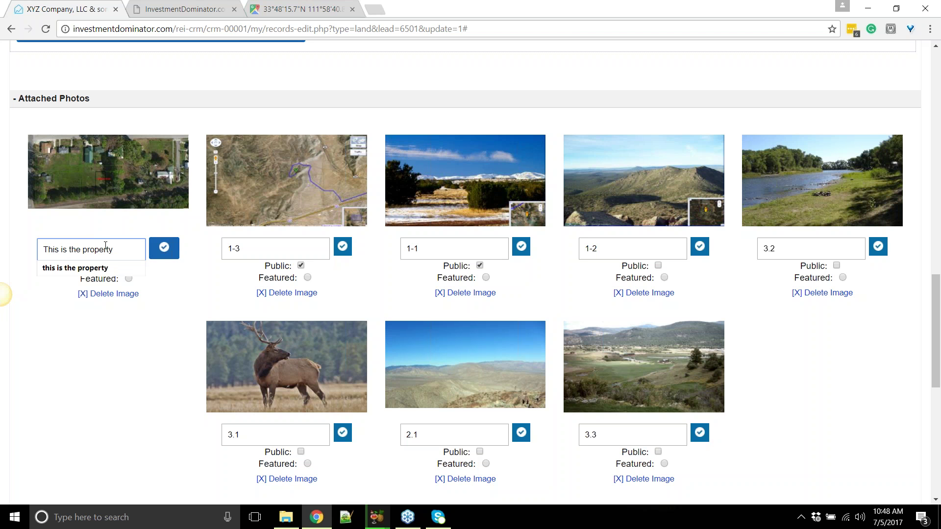
pyautogui.click(164, 247)
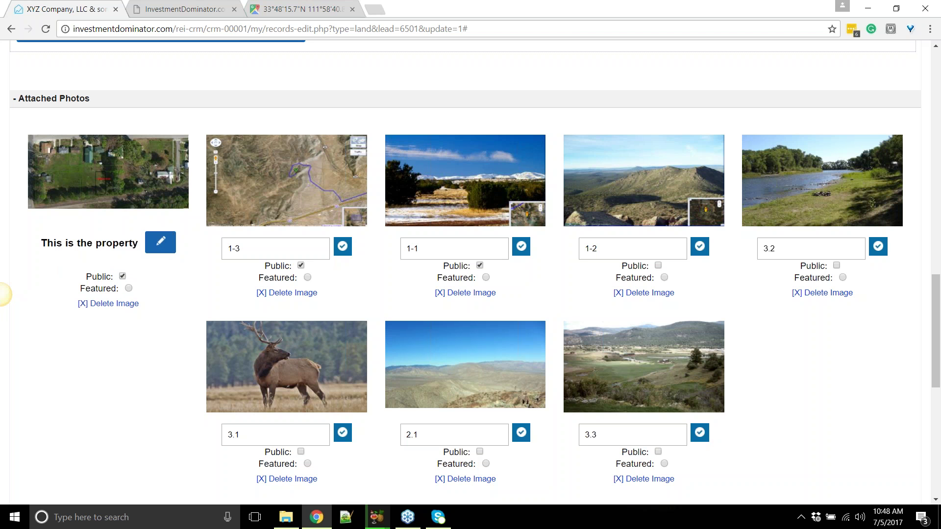
pyautogui.moveTo(39, 247); pyautogui.dragTo(136, 247)
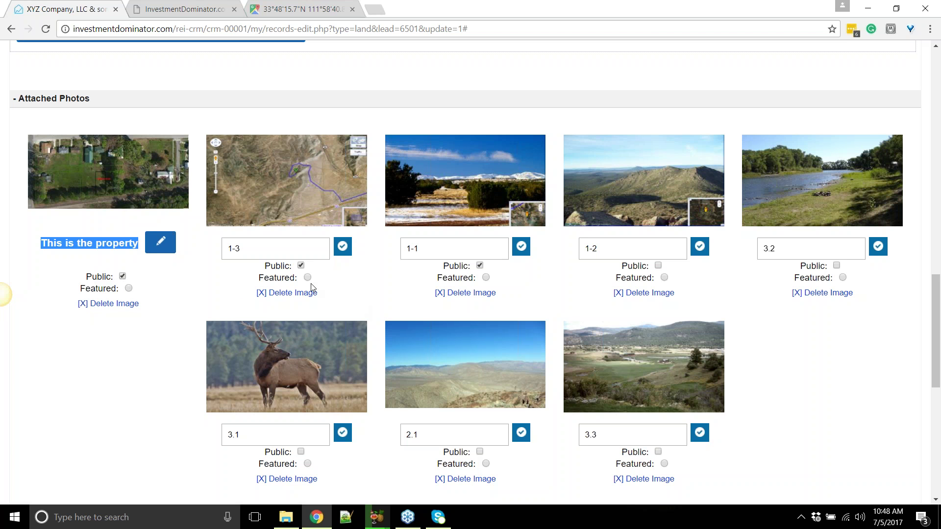
# Try several attached photos as the featured image, ending with the elk photo 3.1 as featured
pyautogui.click(324, 281)
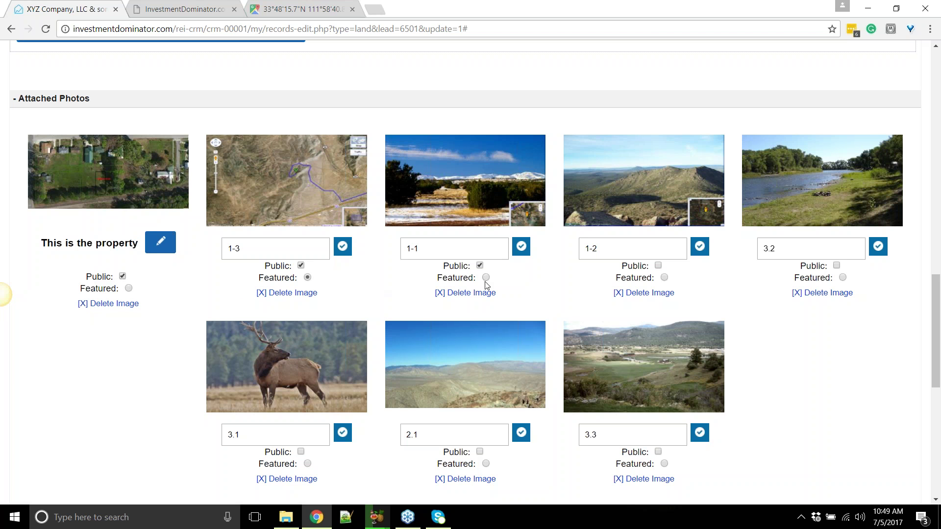
pyautogui.click(664, 278)
pyautogui.click(843, 278)
pyautogui.click(129, 289)
pyautogui.click(307, 277)
pyautogui.click(487, 278)
pyautogui.click(128, 288)
pyautogui.scroll(-3, 310, 468)
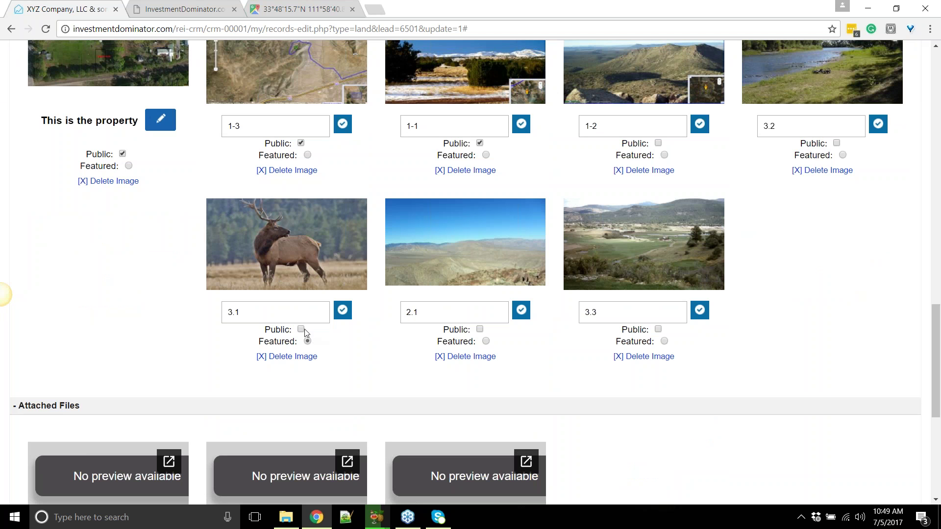
# Mark the elk photo 3.1 as public and update the property record
pyautogui.click(301, 330)
pyautogui.scroll(5, 293, 198)
pyautogui.scroll(-2, 354, 257)
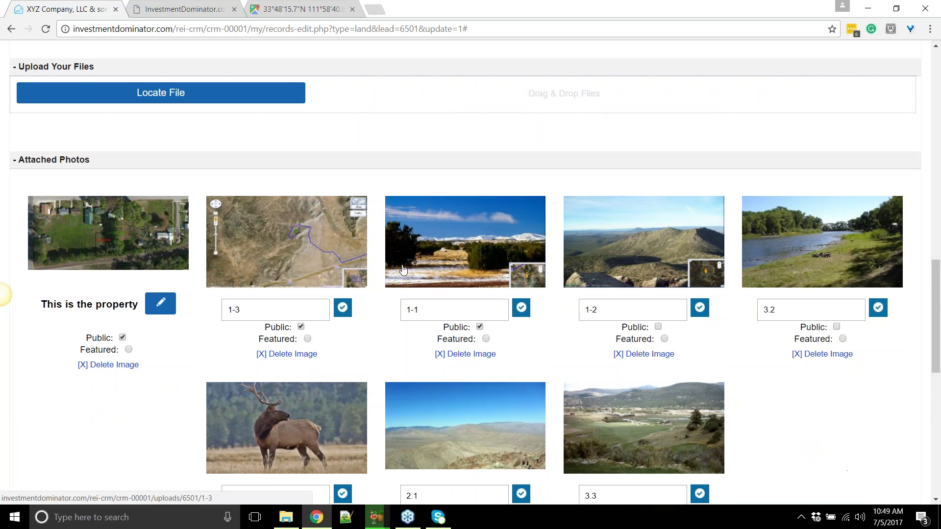
pyautogui.scroll(2, 582, 252)
pyautogui.scroll(-1, 463, 286)
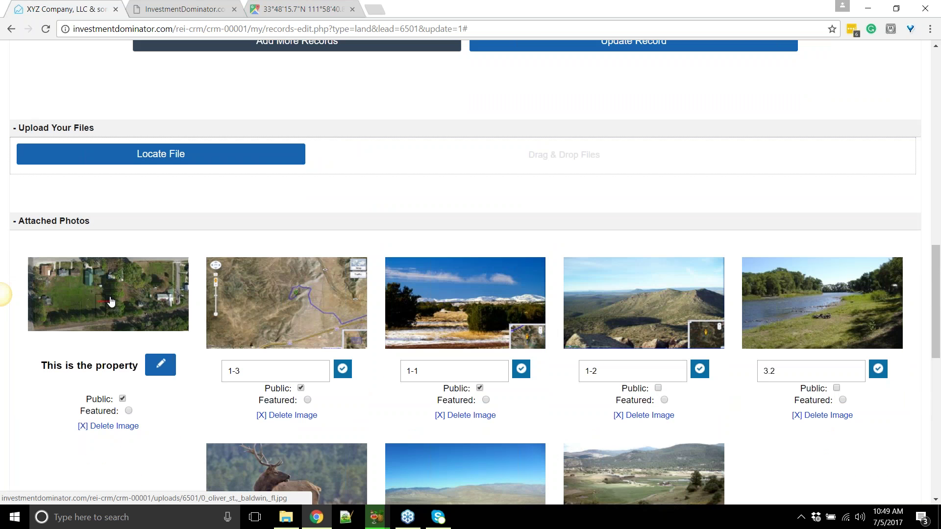
pyautogui.scroll(3, 488, 321)
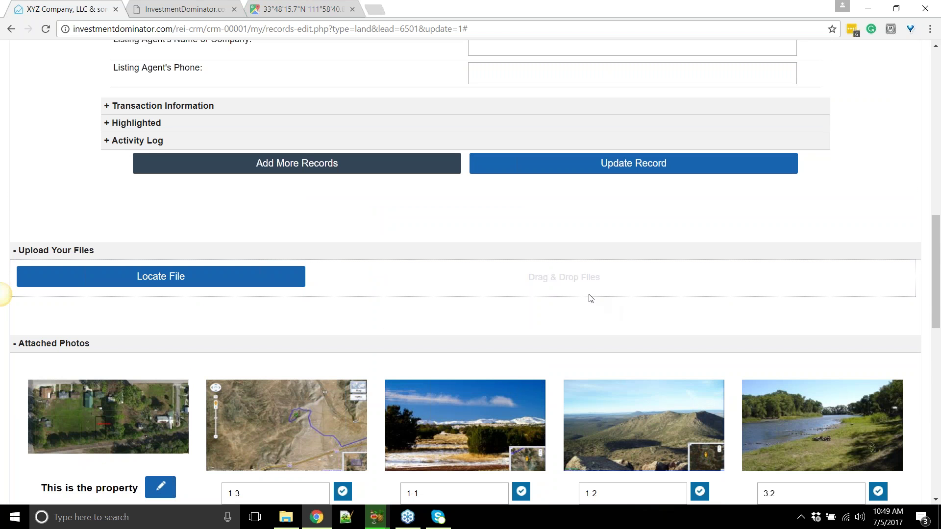
pyautogui.scroll(3, 590, 305)
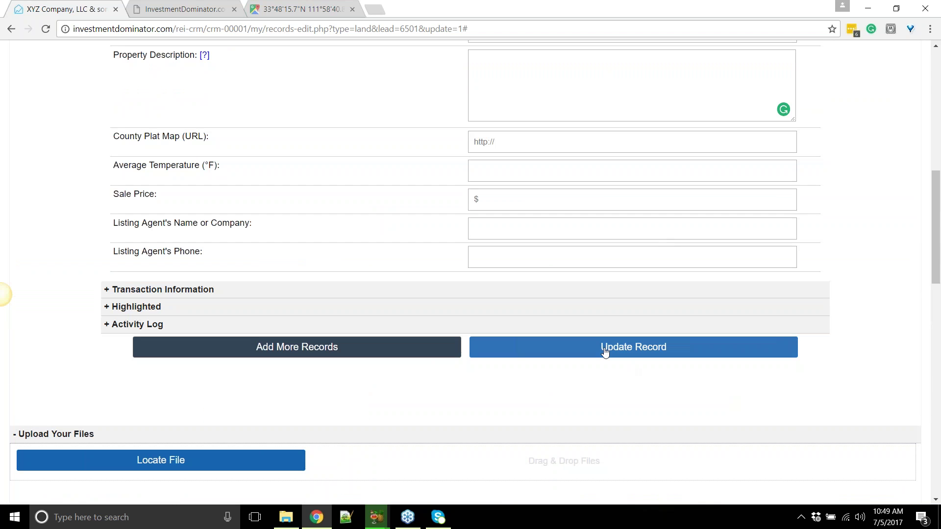
pyautogui.scroll(-3, 617, 369)
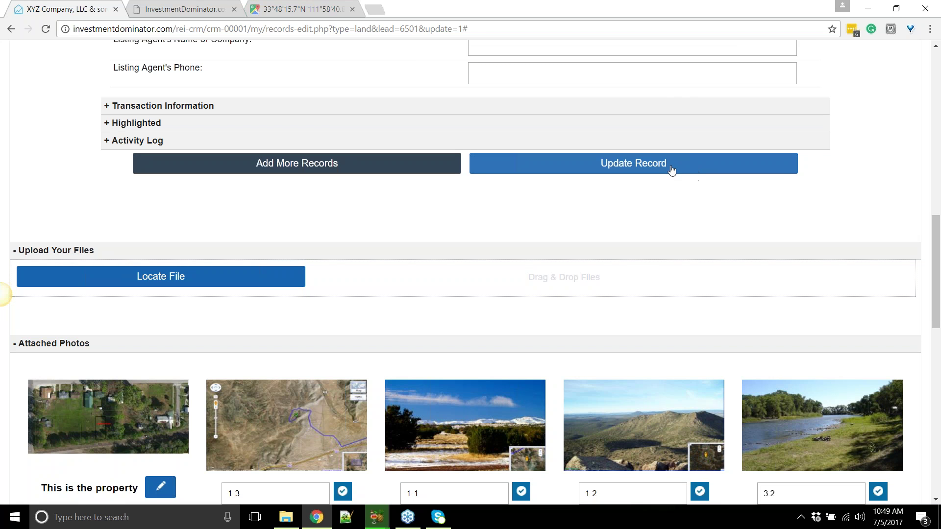
pyautogui.click(670, 170)
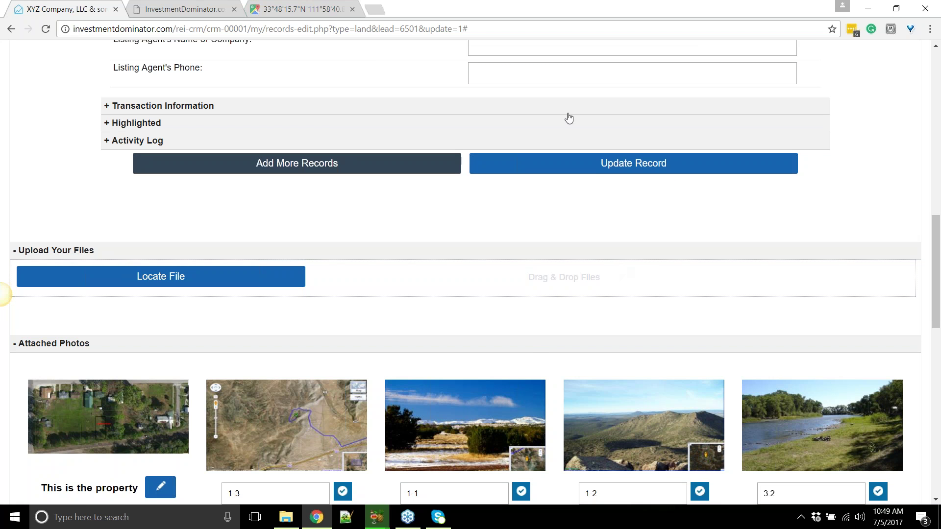
pyautogui.scroll(-1, 465, 365)
pyautogui.moveTo(465, 366)
pyautogui.mouseDown()
pyautogui.moveTo(188, 380)
pyautogui.moveTo(118, 343)
pyautogui.moveTo(522, 340)
pyautogui.moveTo(146, 306)
pyautogui.moveTo(354, 298)
pyautogui.moveTo(452, 361)
pyautogui.mouseUp()
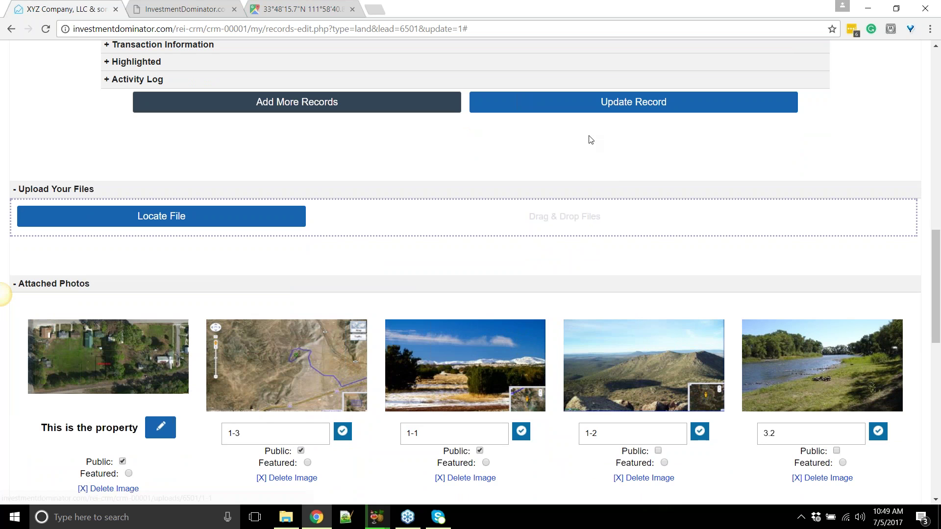
pyautogui.scroll(3, 590, 141)
pyautogui.click(631, 228)
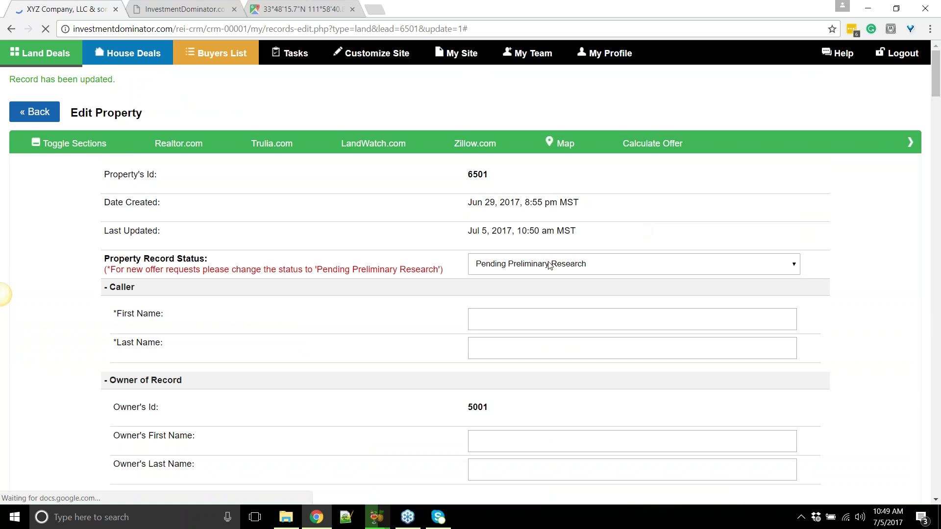
# Reorder the attached photos so the desert landscape comes first, followed by the valley, river and elk photos
pyautogui.scroll(-15, 422, 326)
pyautogui.scroll(-20, 463, 326)
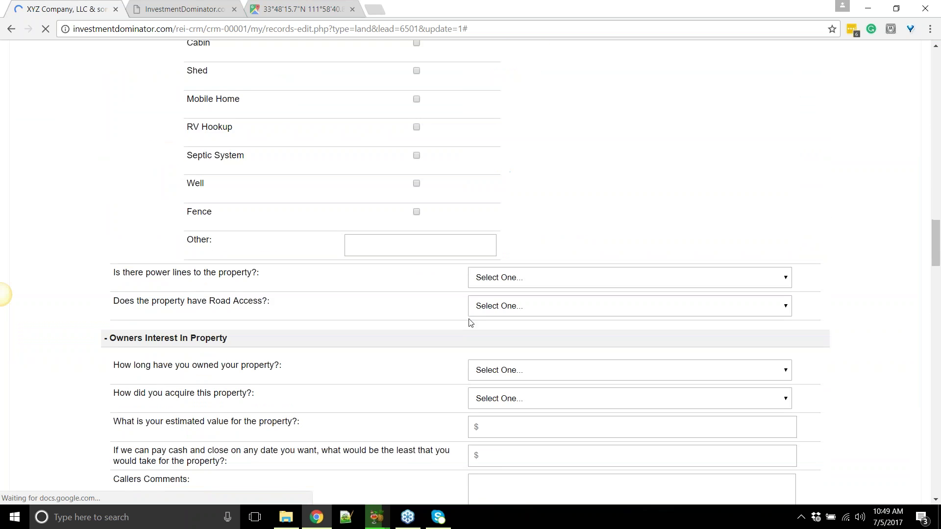
pyautogui.scroll(-7, 504, 316)
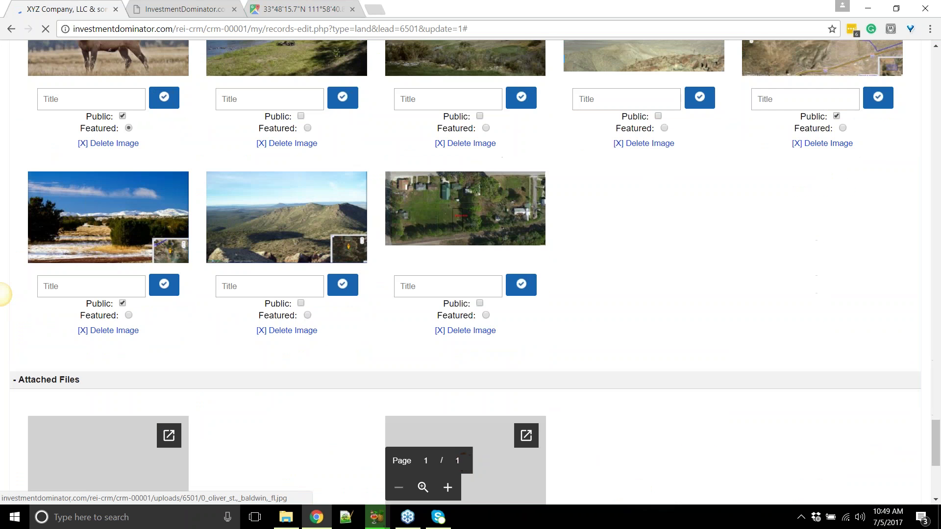
pyautogui.scroll(4, 465, 245)
pyautogui.moveTo(451, 218); pyautogui.dragTo(208, 230)
pyautogui.moveTo(645, 225); pyautogui.dragTo(130, 223)
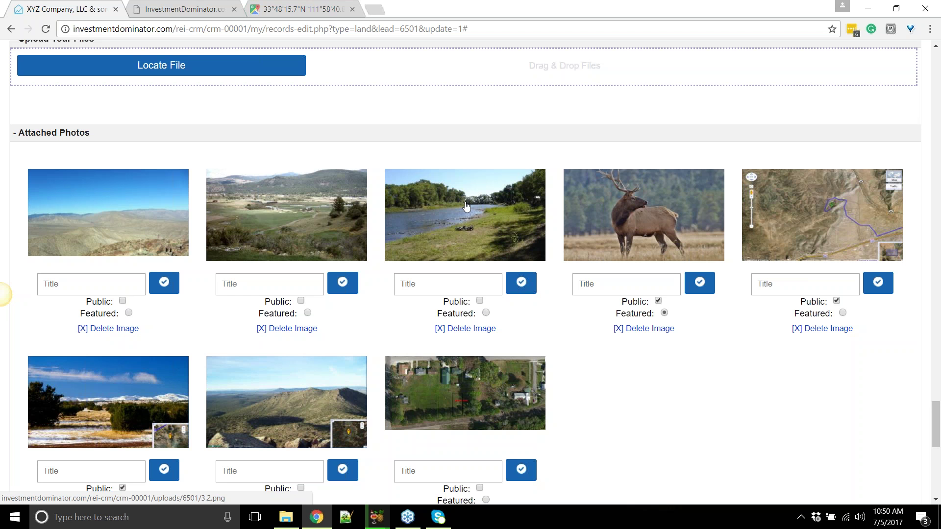
# Rearrange the first three attached photos into the order valley, river, desert landscape, ahead of the elk photo
pyautogui.scroll(3, 535, 134)
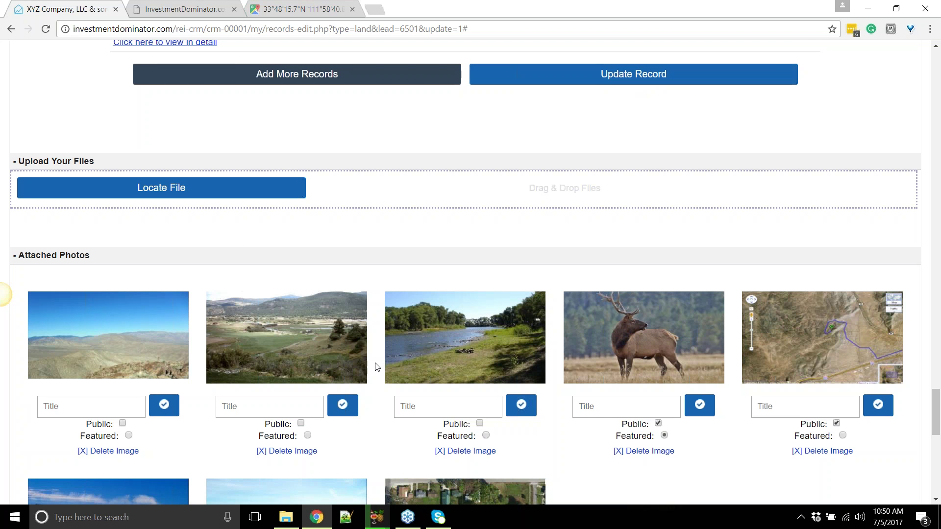
pyautogui.scroll(-3, 363, 366)
pyautogui.moveTo(294, 215); pyautogui.dragTo(466, 226)
pyautogui.scroll(-8, 563, 246)
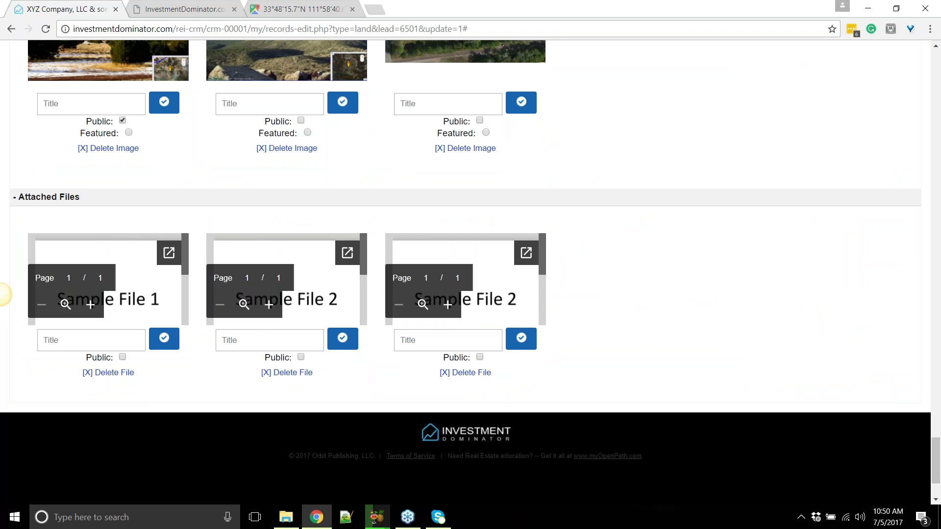
pyautogui.scroll(3, 157, 423)
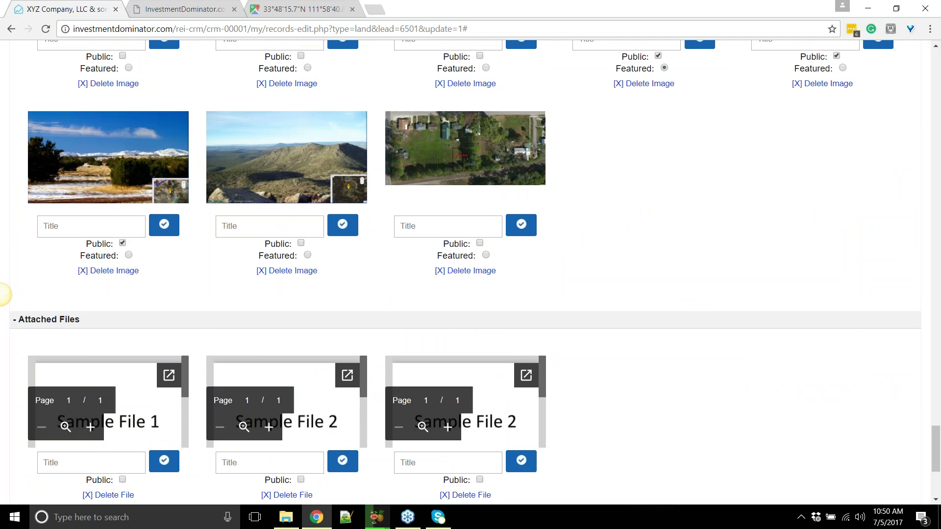
pyautogui.scroll(15, 198, 406)
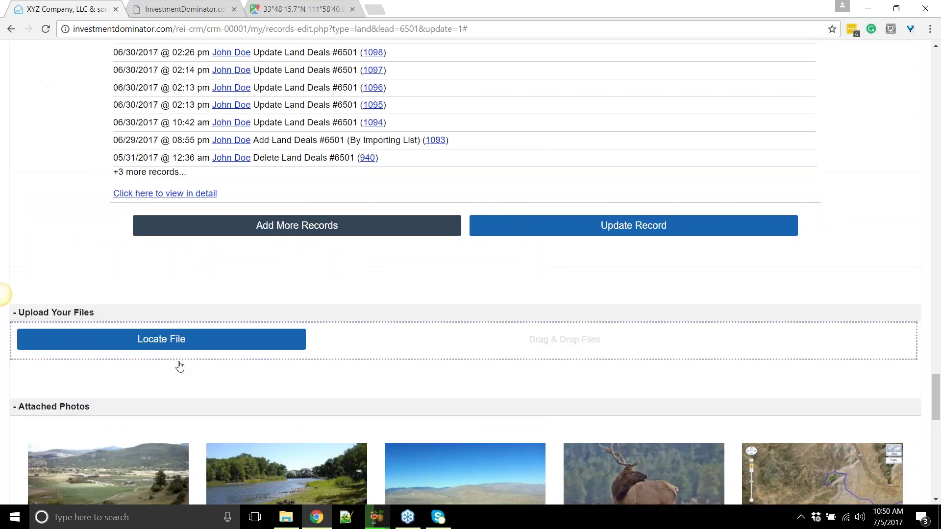
# Collapse all the sections of the property record, from Caller through Activity Log
pyautogui.scroll(20, 364, 326)
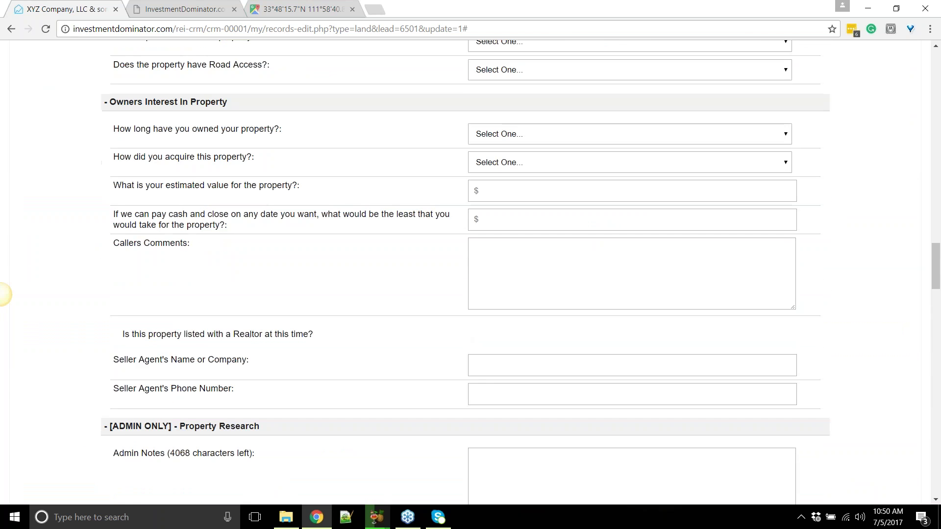
pyautogui.scroll(20, 3, 295)
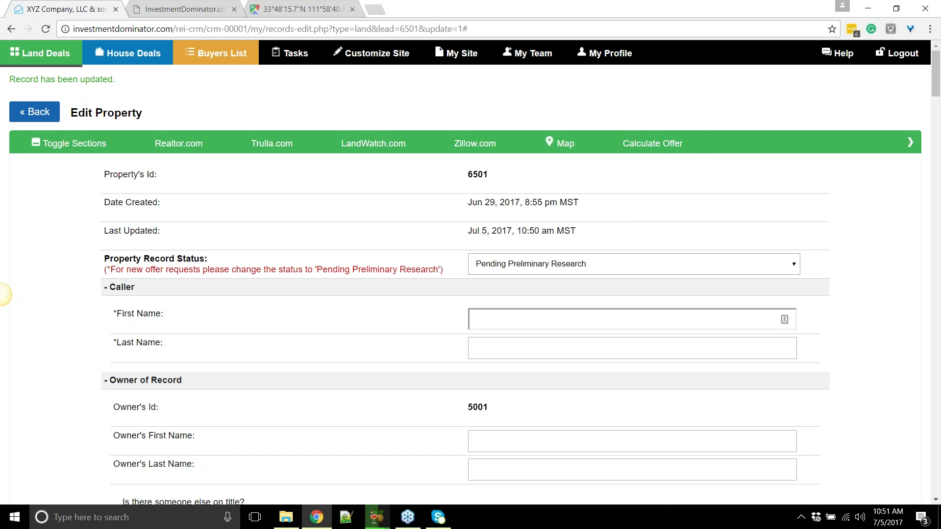
pyautogui.scroll(-10, 615, 260)
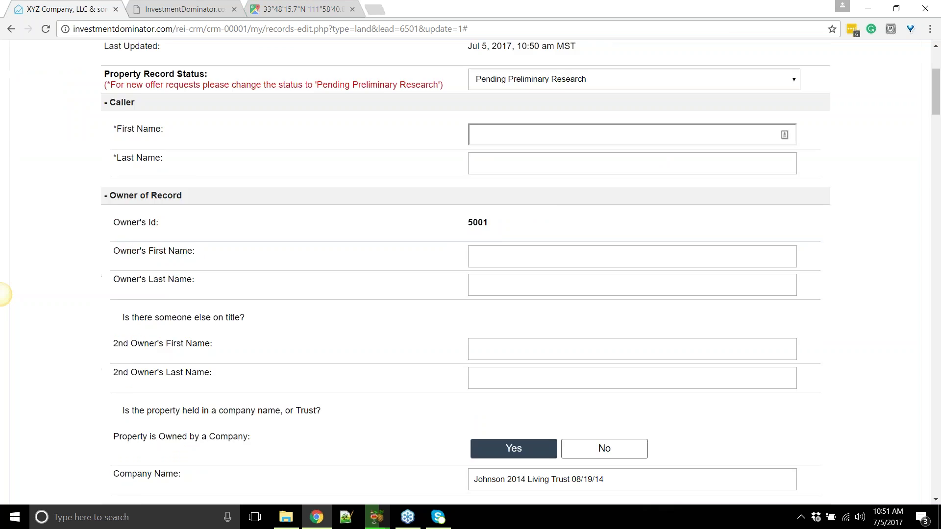
pyautogui.scroll(8, 90, 145)
pyautogui.scroll(3, 90, 145)
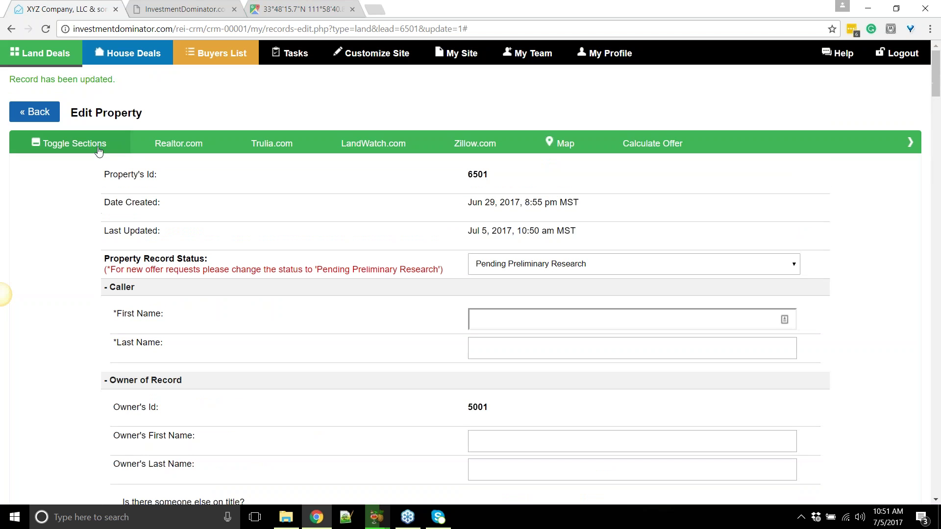
pyautogui.click(125, 287)
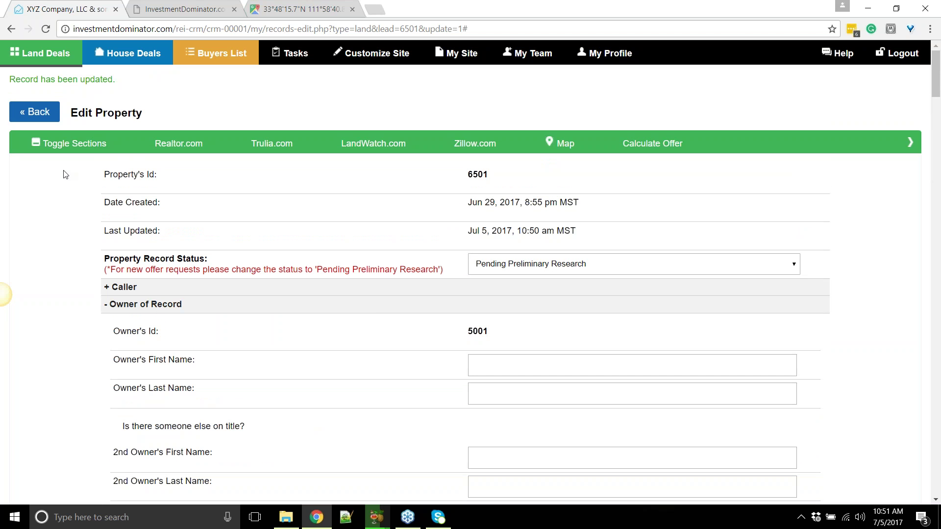
pyautogui.click(67, 143)
pyautogui.click(70, 142)
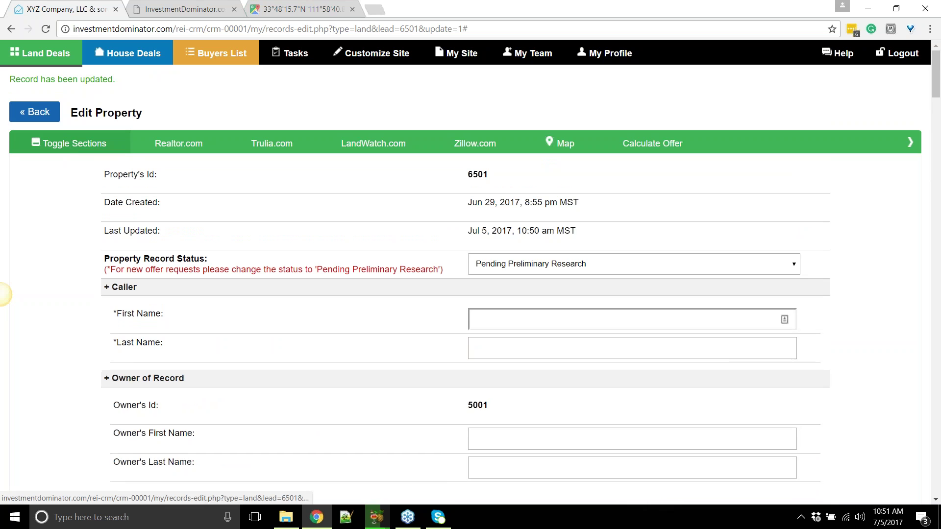
pyautogui.scroll(-3, 211, 274)
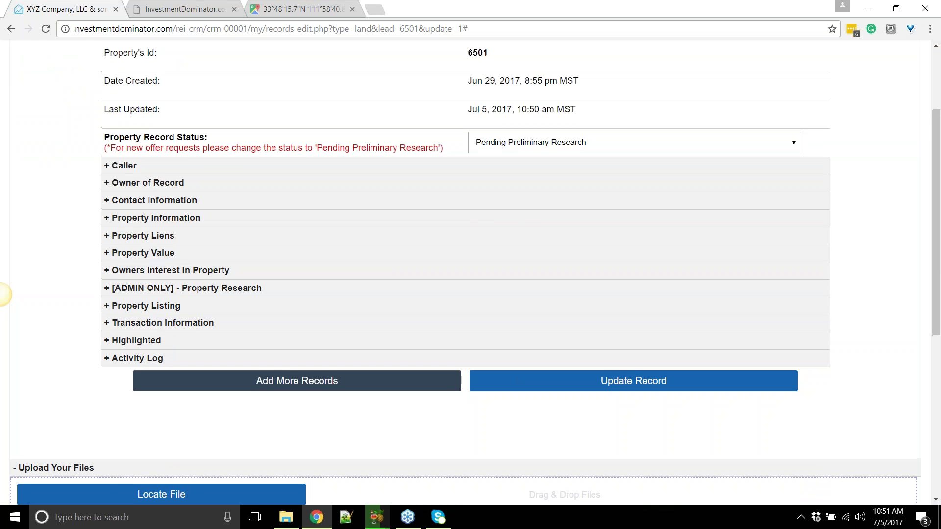
pyautogui.scroll(3, 211, 277)
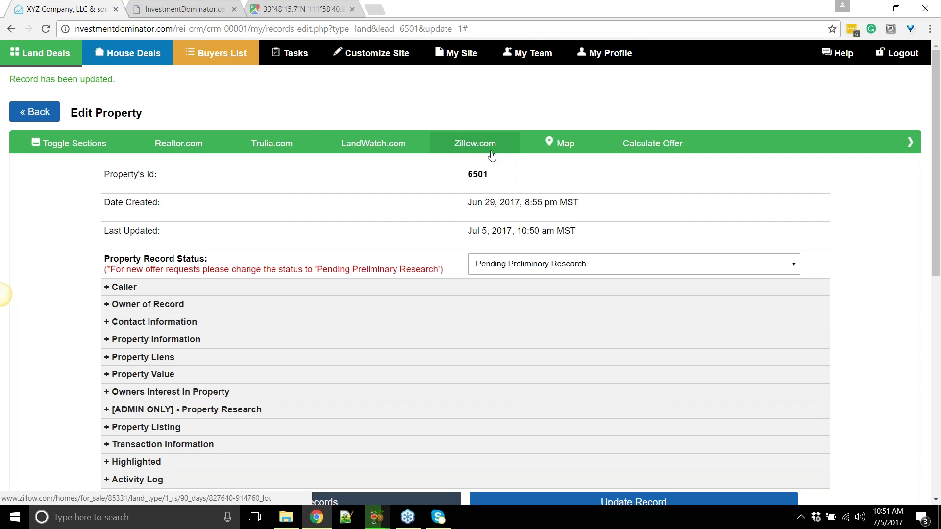
# Expand the [ADMIN ONLY] - Property Research section to review its notes and offer fields, and collapse it again
pyautogui.scroll(-3, 256, 267)
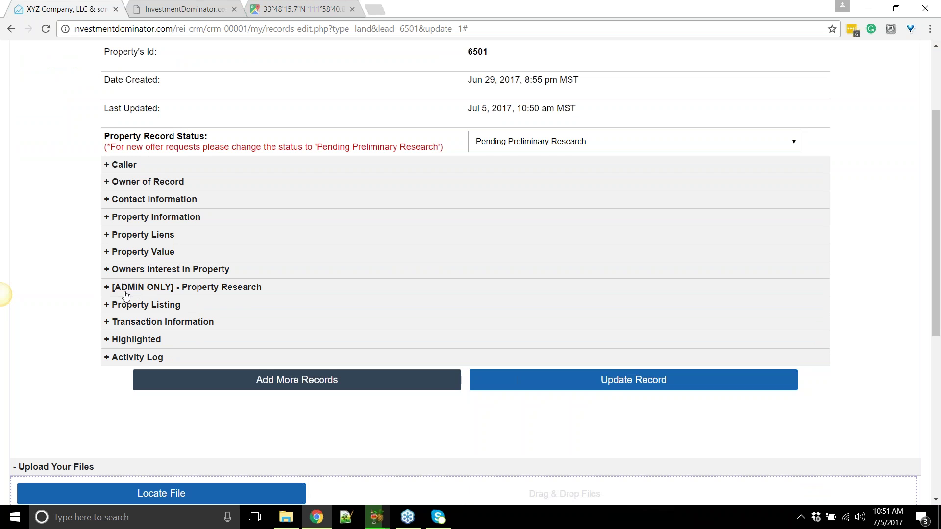
pyautogui.click(117, 291)
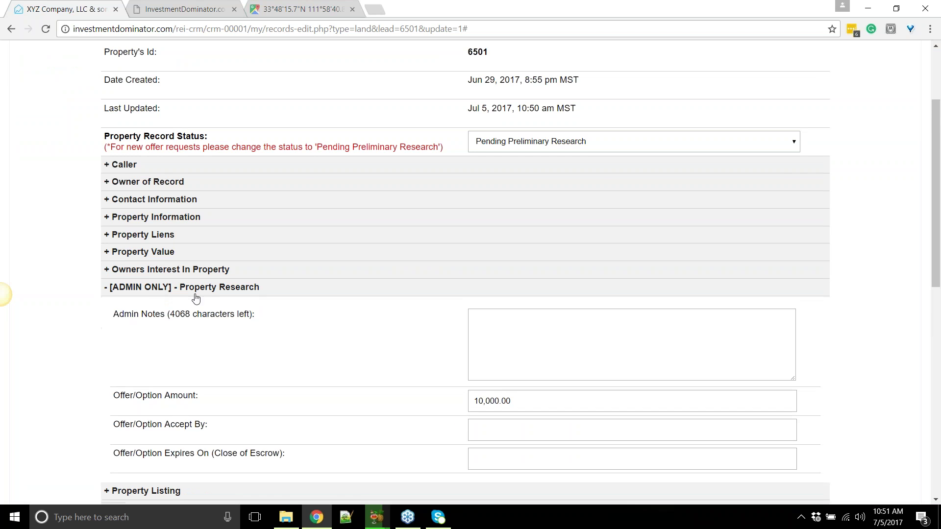
pyautogui.scroll(-1, 158, 289)
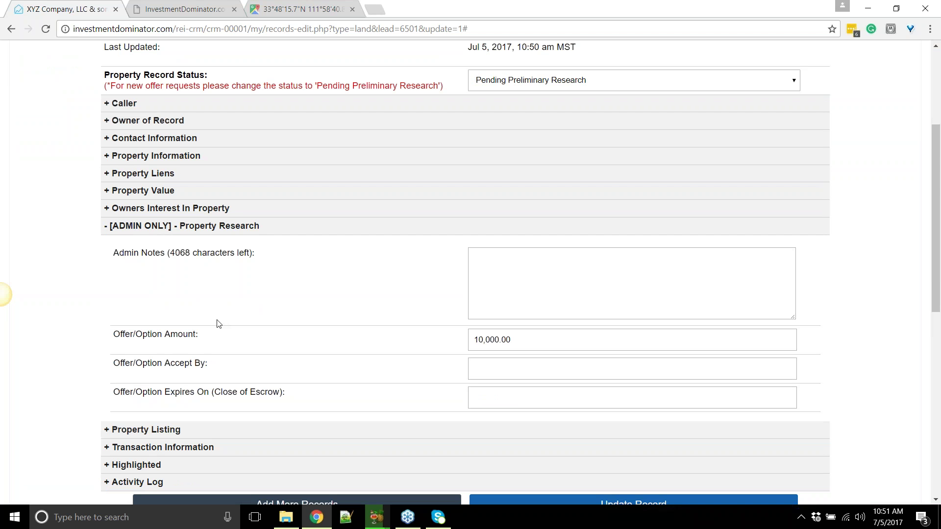
pyautogui.click(186, 226)
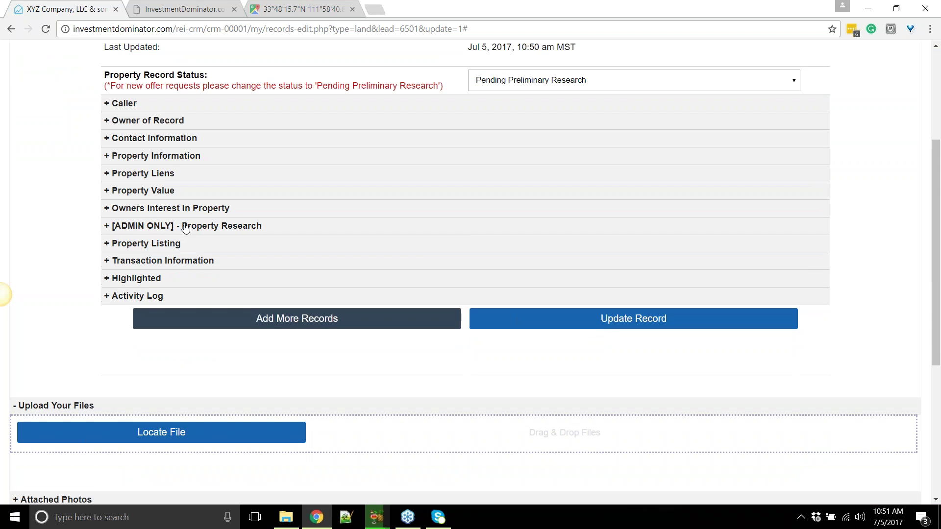
# Expand the Property Value section and set Market Value (Comps) to 16000
pyautogui.click(148, 191)
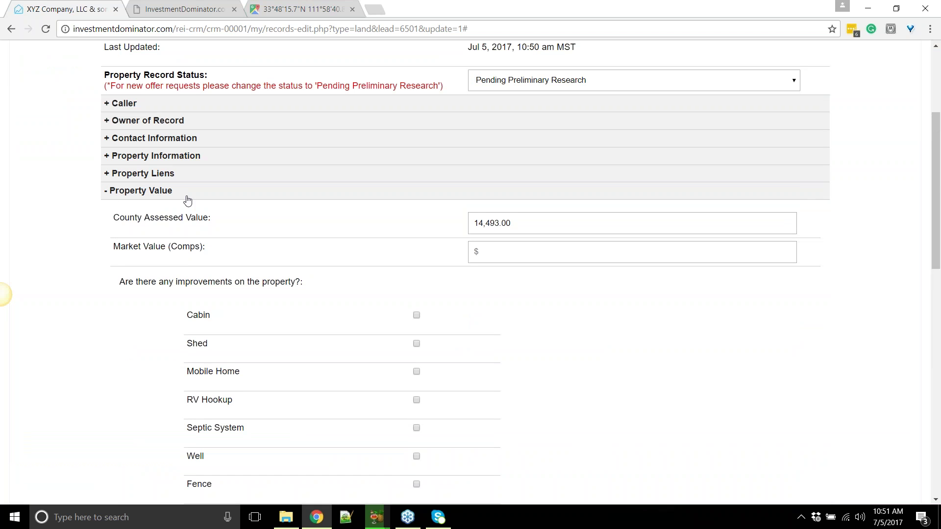
pyautogui.click(251, 224)
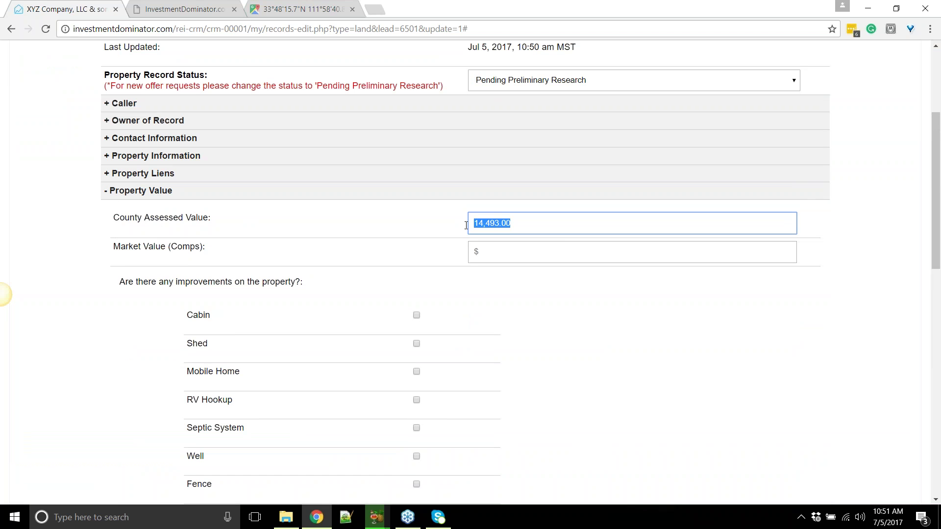
pyautogui.moveTo(215, 221); pyautogui.dragTo(121, 210)
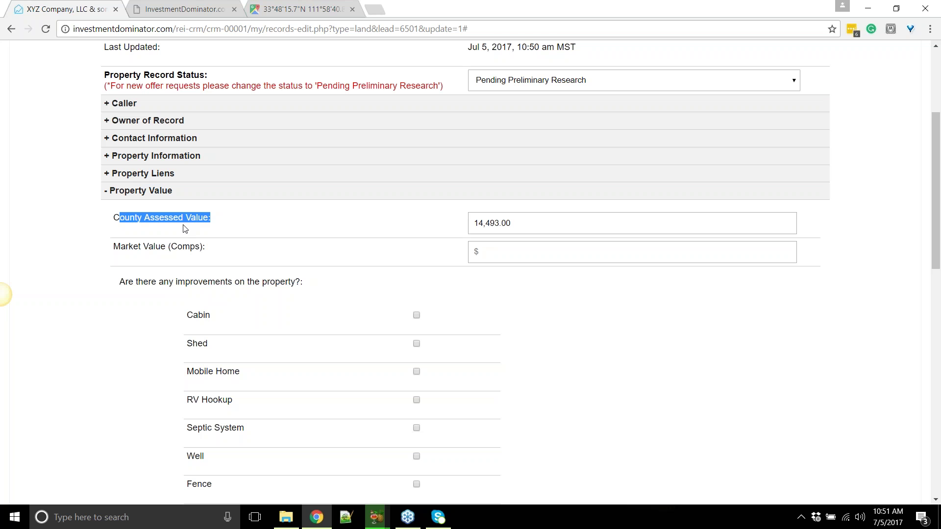
pyautogui.click(340, 224)
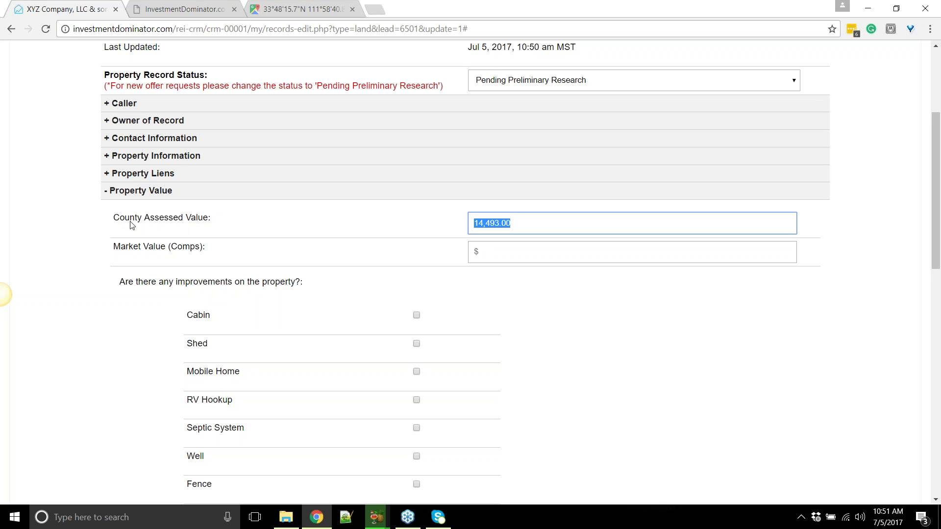
pyautogui.moveTo(125, 221); pyautogui.dragTo(208, 224)
pyautogui.click(387, 225)
pyautogui.moveTo(112, 247); pyautogui.dragTo(159, 249)
pyautogui.click(490, 253)
pyautogui.moveTo(512, 223); pyautogui.dragTo(429, 222)
pyautogui.click(495, 252)
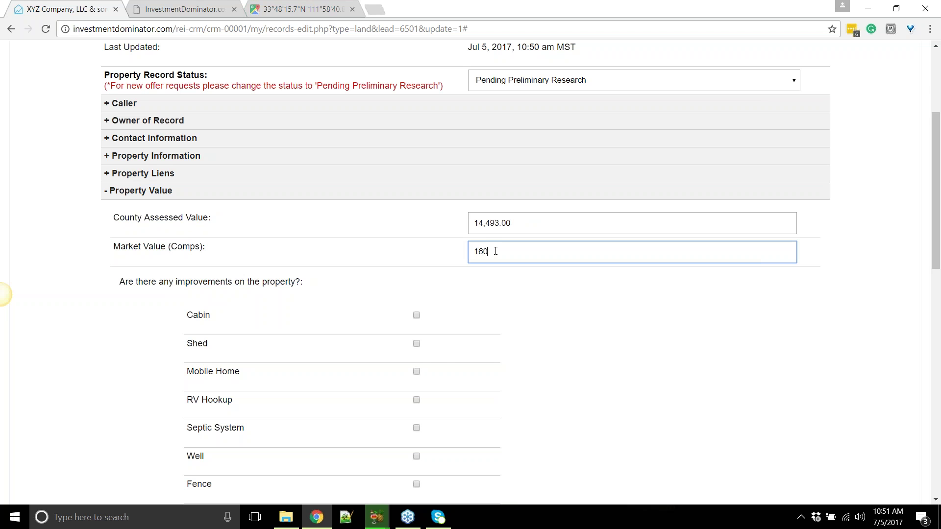
# Save the property record by updating it with the new market value
pyautogui.scroll(3, 612, 353)
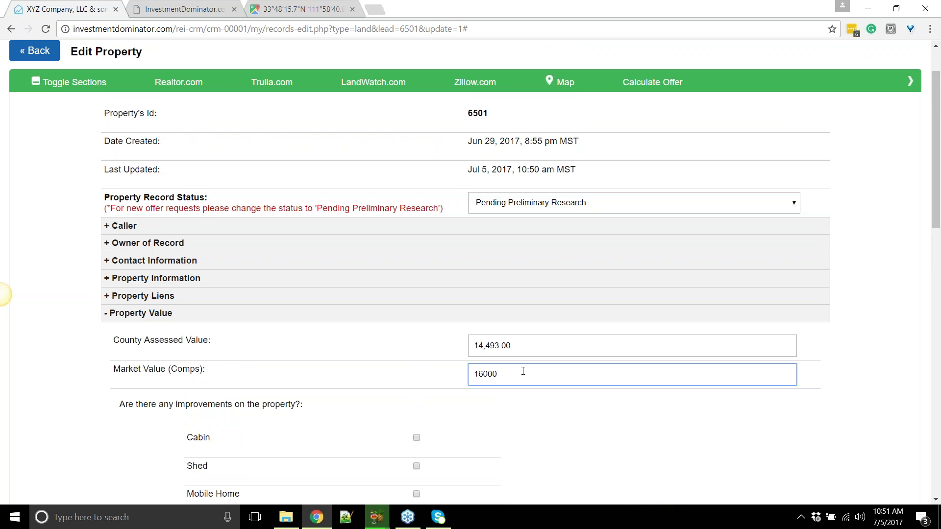
pyautogui.scroll(2, 573, 294)
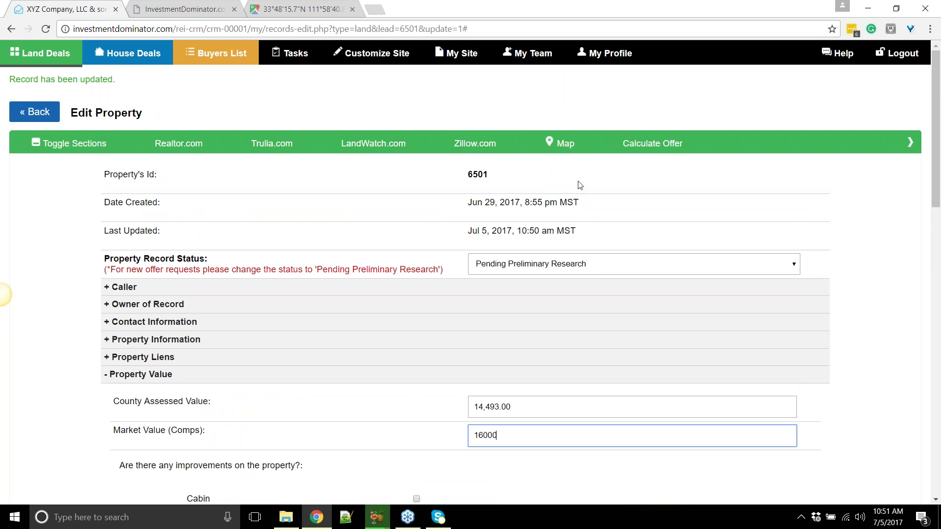
pyautogui.click(910, 142)
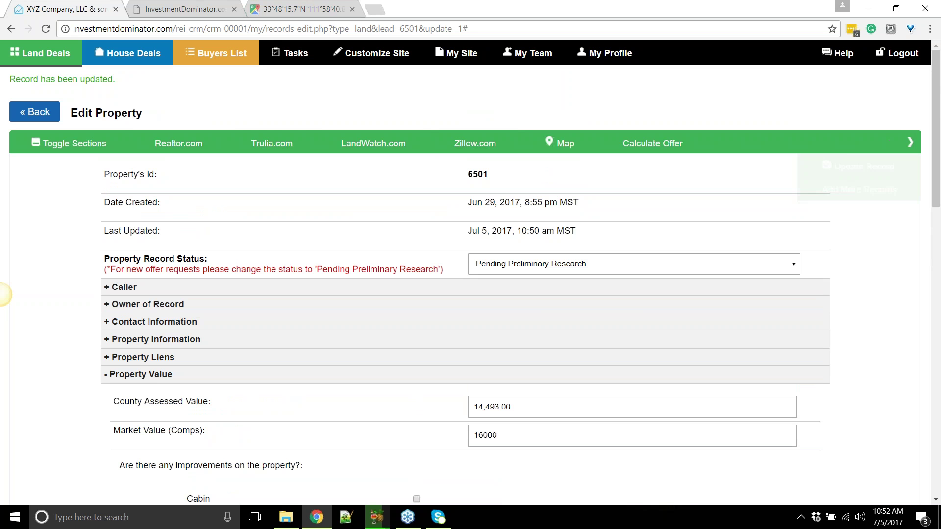
pyautogui.click(851, 168)
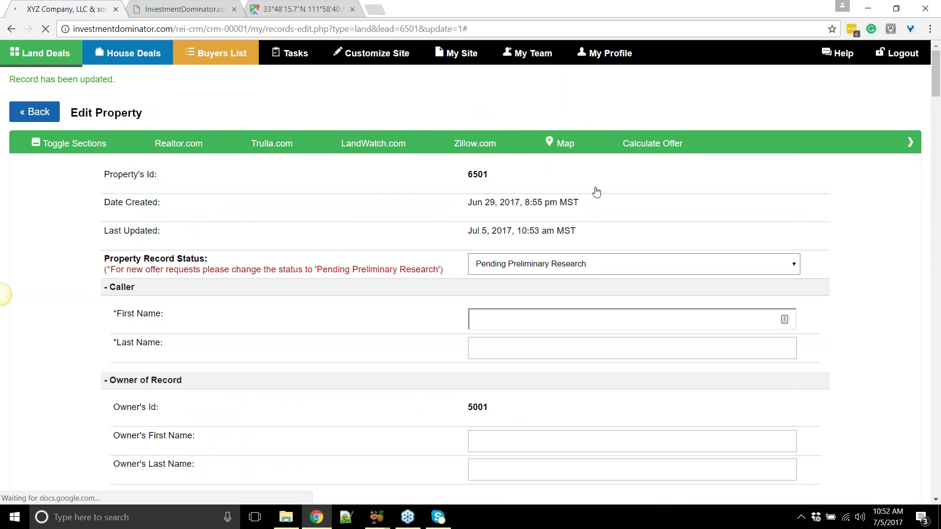
# Open the offer calculator for the property and examine the market value, offer percentages, and total minimum and maximum offers
pyautogui.click(662, 145)
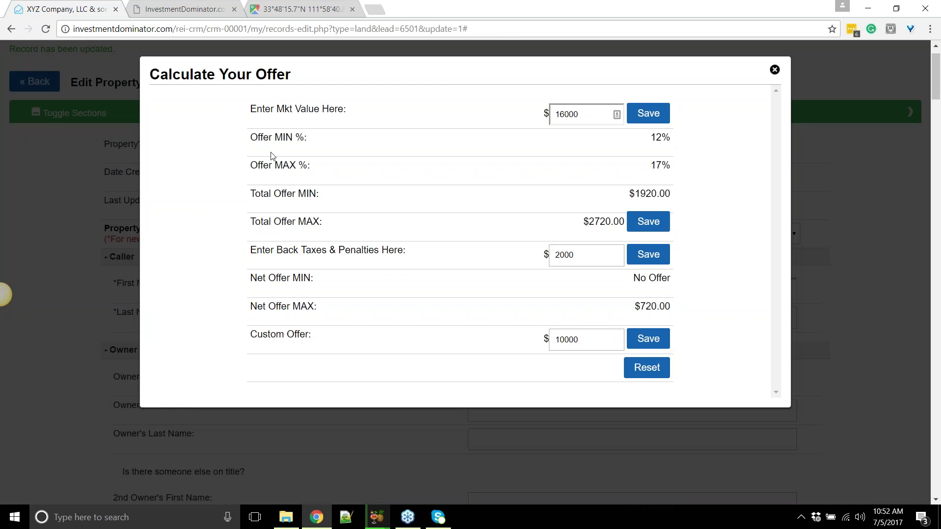
pyautogui.moveTo(657, 140); pyautogui.dragTo(670, 145)
pyautogui.click(650, 158)
pyautogui.moveTo(226, 108); pyautogui.dragTo(382, 111)
pyautogui.click(382, 112)
pyautogui.doubleClick(584, 114)
pyautogui.click(570, 147)
pyautogui.moveTo(257, 138); pyautogui.dragTo(664, 169)
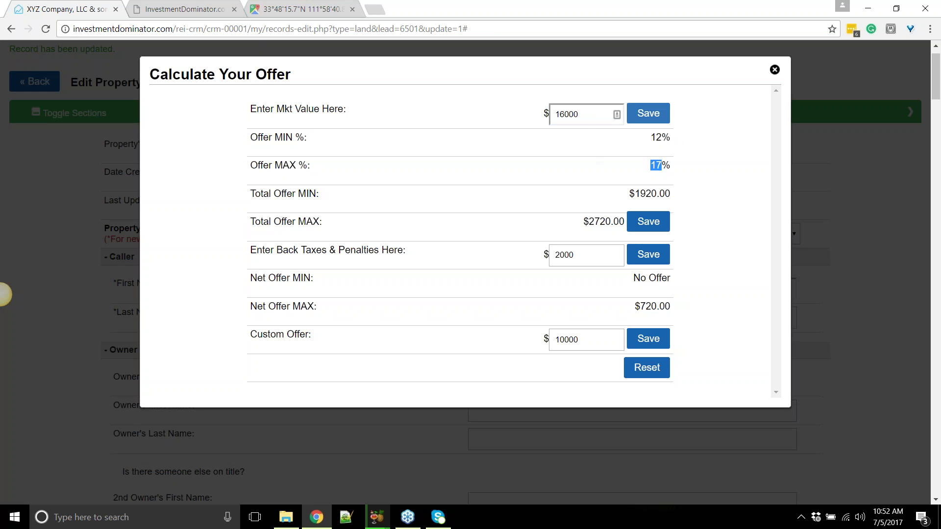
pyautogui.click(716, 164)
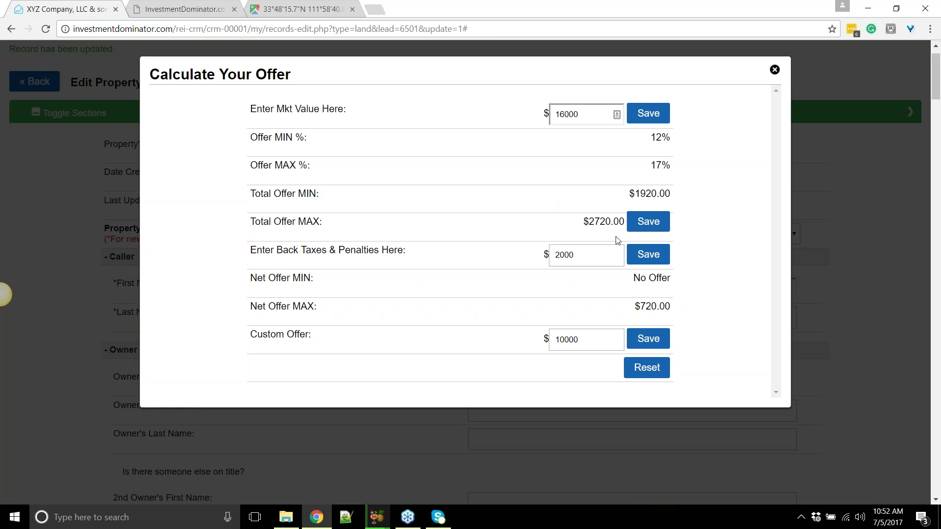
pyautogui.moveTo(647, 172); pyautogui.dragTo(668, 168)
pyautogui.click(670, 168)
pyautogui.moveTo(251, 195); pyautogui.dragTo(664, 196)
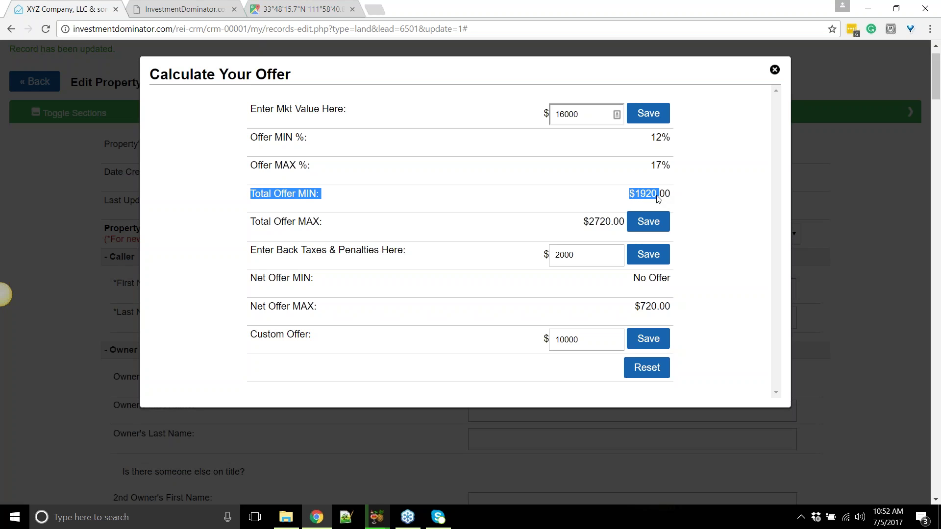
pyautogui.moveTo(583, 223); pyautogui.dragTo(613, 224)
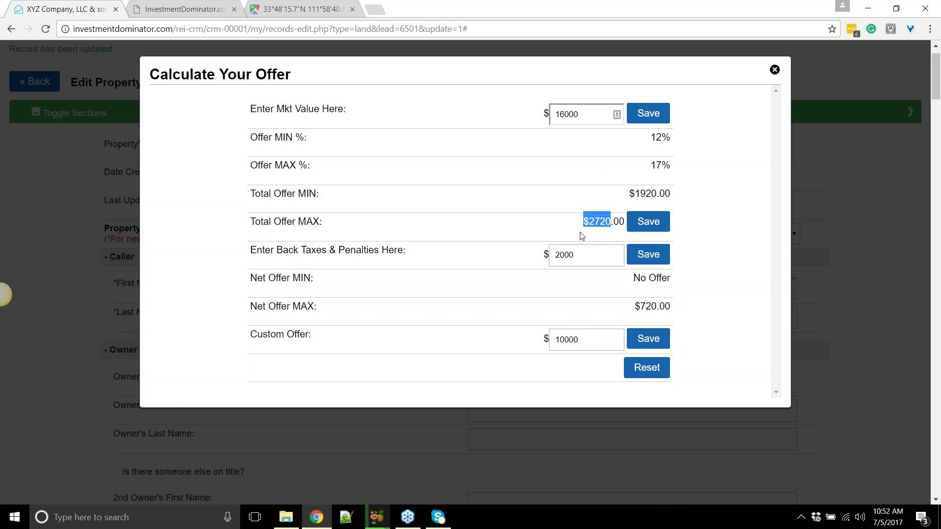
pyautogui.click(605, 225)
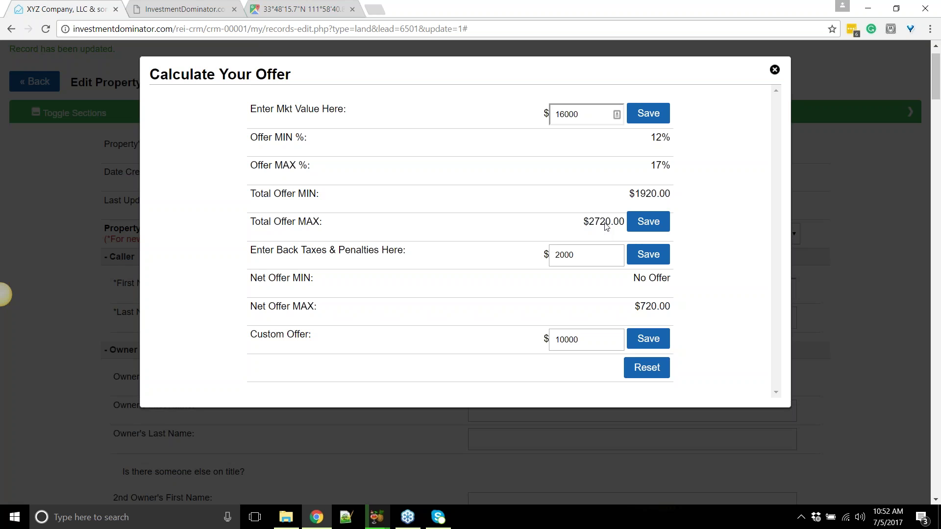
# Set the Custom Offer in the offer calculator to 2050.35
pyautogui.moveTo(583, 340); pyautogui.dragTo(485, 327)
pyautogui.click(552, 339)
pyautogui.click(254, 344)
pyautogui.moveTo(581, 340); pyautogui.dragTo(511, 342)
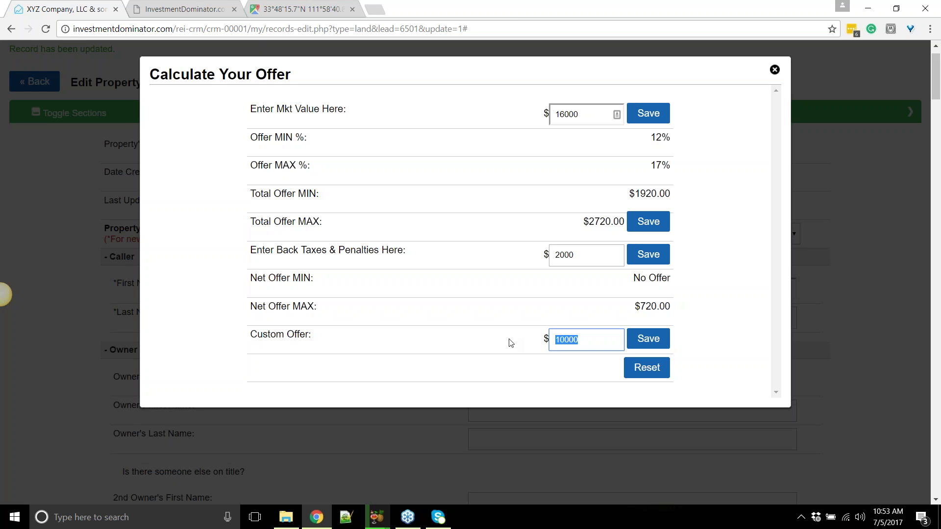
pyautogui.moveTo(634, 195); pyautogui.dragTo(672, 201)
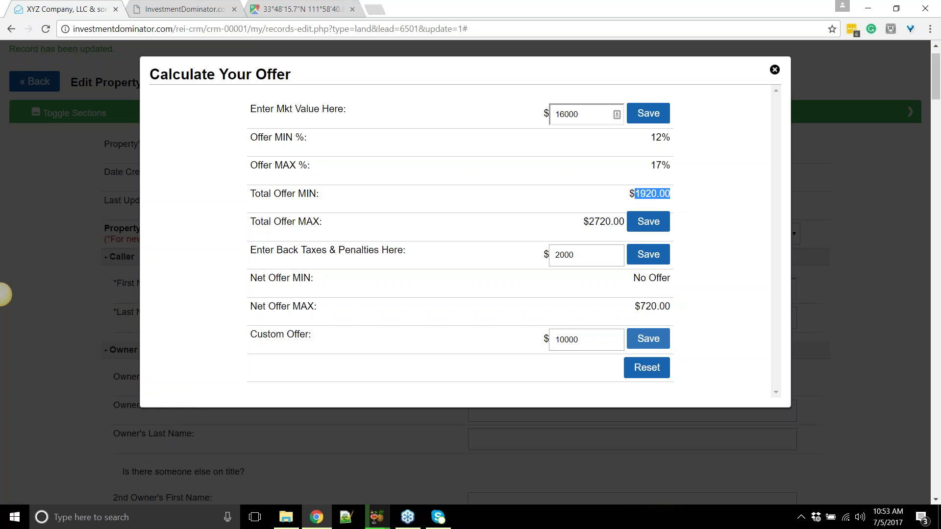
pyautogui.click(606, 339)
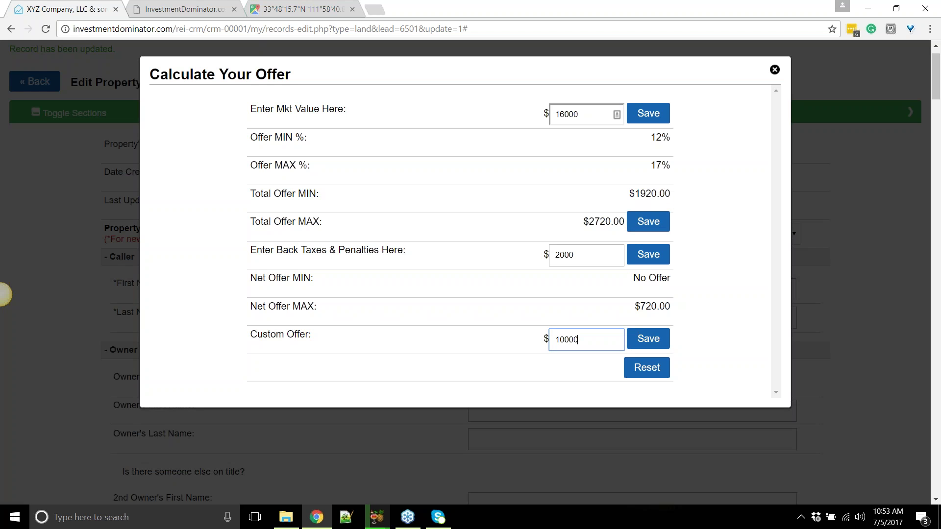
pyautogui.doubleClick(595, 340)
pyautogui.moveTo(635, 194); pyautogui.dragTo(684, 192)
pyautogui.moveTo(599, 330); pyautogui.dragTo(536, 347)
pyautogui.write('2050.35')
# Compare the custom offer with the Total Offer MIN and save the custom offer
pyautogui.moveTo(590, 339); pyautogui.dragTo(555, 338)
pyautogui.moveTo(635, 199); pyautogui.dragTo(250, 194)
pyautogui.click(675, 199)
pyautogui.doubleClick(554, 338)
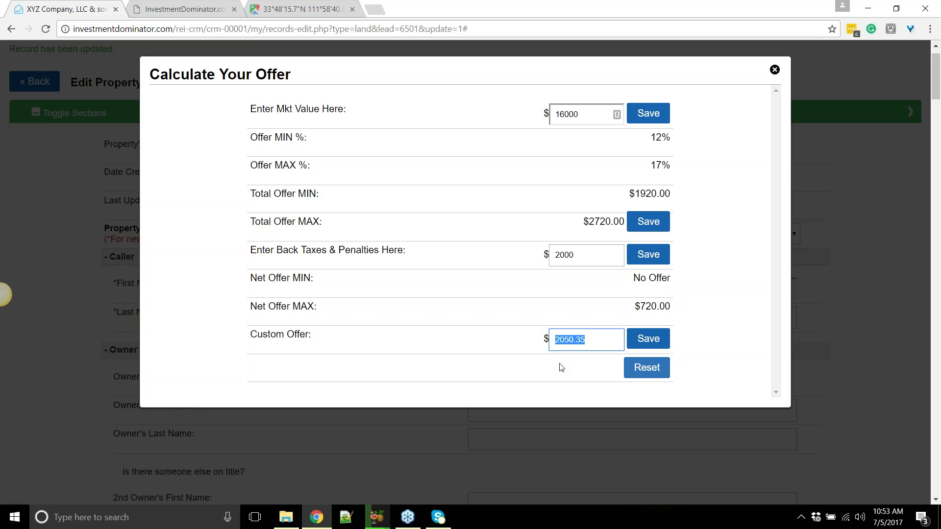
pyautogui.click(525, 344)
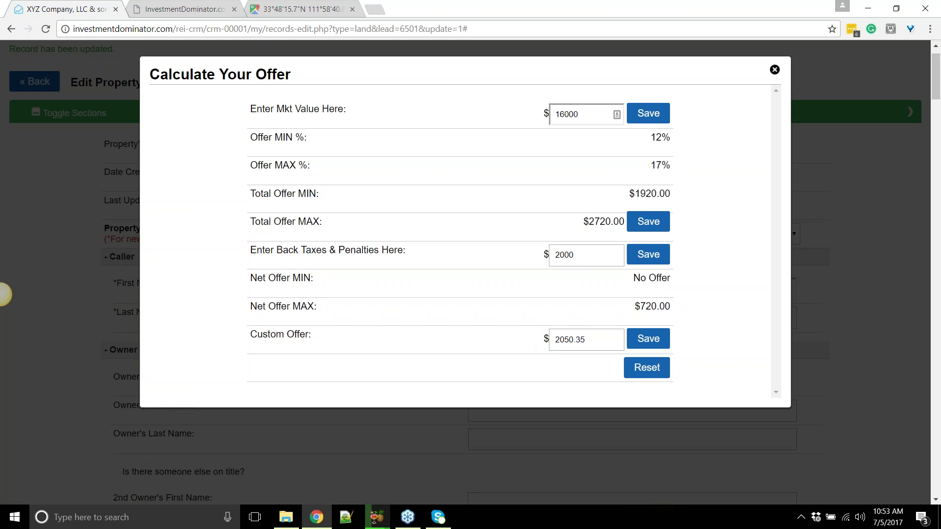
pyautogui.moveTo(587, 340); pyautogui.dragTo(545, 346)
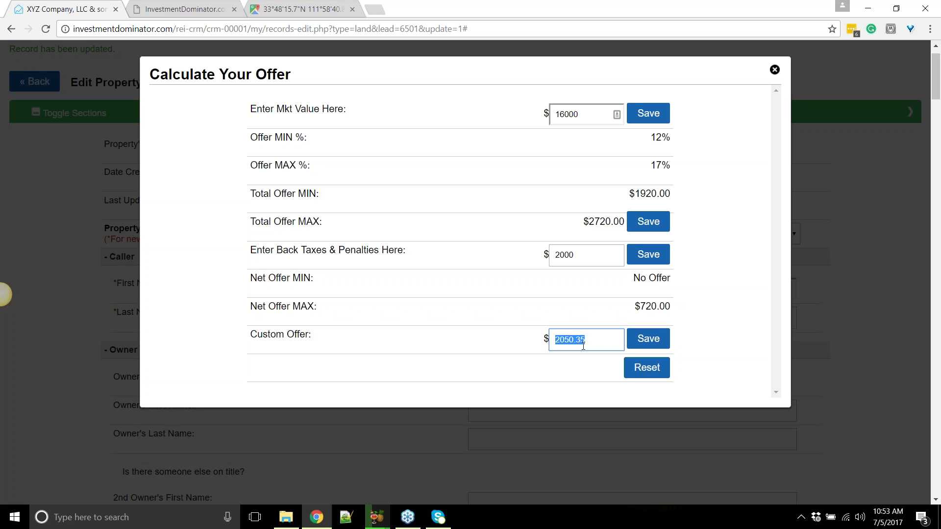
pyautogui.click(648, 338)
# Examine the Total Offer MAX and the Back Taxes & Penalties amount in the offer calculator
pyautogui.click(567, 341)
pyautogui.tripleClick(583, 215)
pyautogui.moveTo(584, 216); pyautogui.dragTo(617, 224)
pyautogui.tripleClick(607, 216)
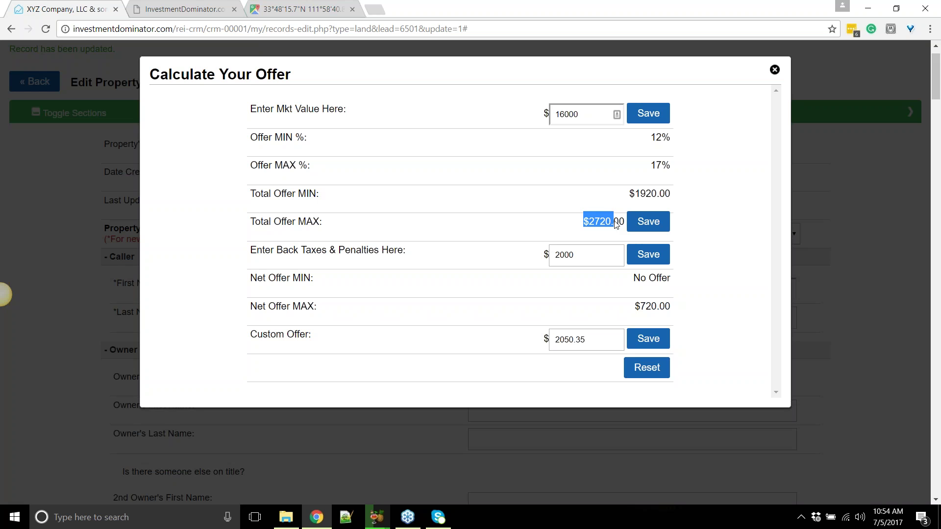
pyautogui.click(594, 194)
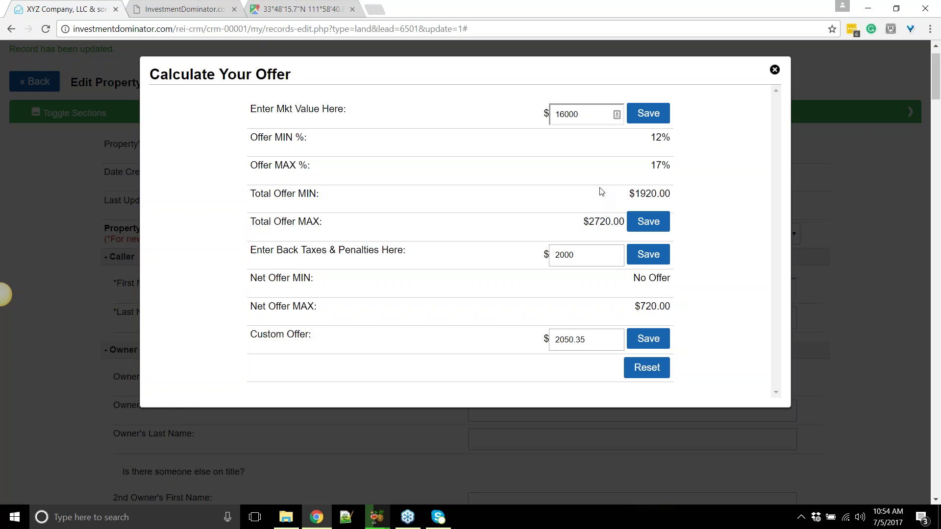
pyautogui.moveTo(583, 220); pyautogui.dragTo(612, 230)
pyautogui.moveTo(250, 250); pyautogui.dragTo(483, 253)
pyautogui.press('Tab')
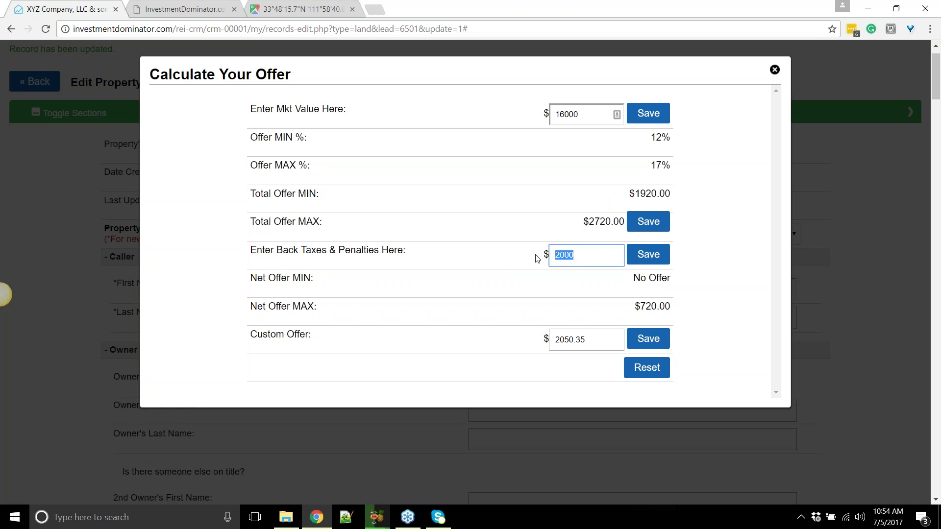
pyautogui.click(314, 280)
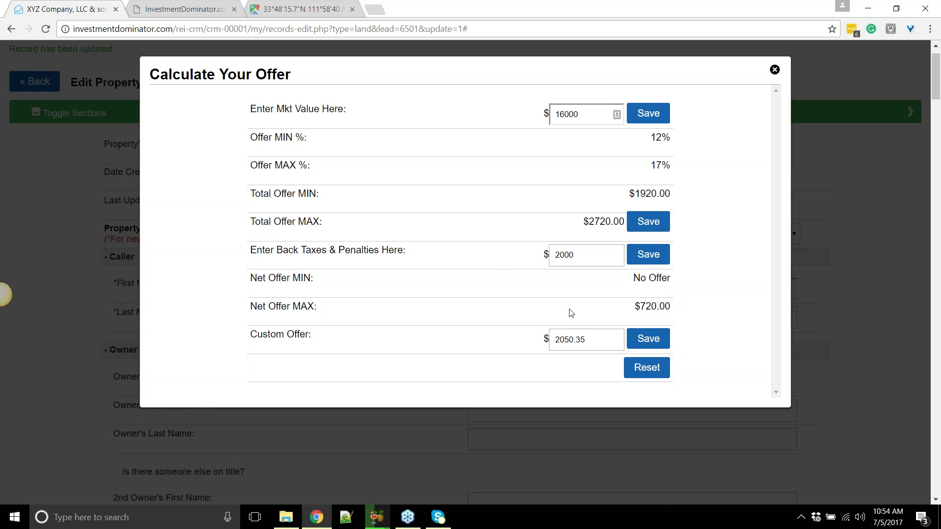
# Compare the custom offer with the back taxes, the Total Offer MAX and the Net Offer MAX
pyautogui.moveTo(593, 340); pyautogui.dragTo(569, 340)
pyautogui.click(571, 255)
pyautogui.moveTo(571, 255); pyautogui.dragTo(555, 258)
pyautogui.click(599, 342)
pyautogui.doubleClick(583, 341)
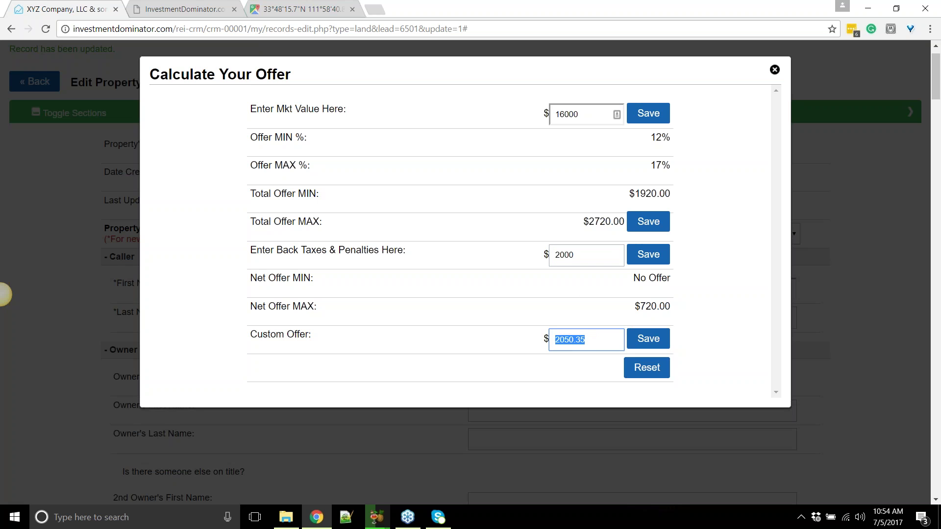
pyautogui.doubleClick(573, 250)
pyautogui.moveTo(564, 339); pyautogui.dragTo(586, 339)
pyautogui.moveTo(583, 222); pyautogui.dragTo(627, 224)
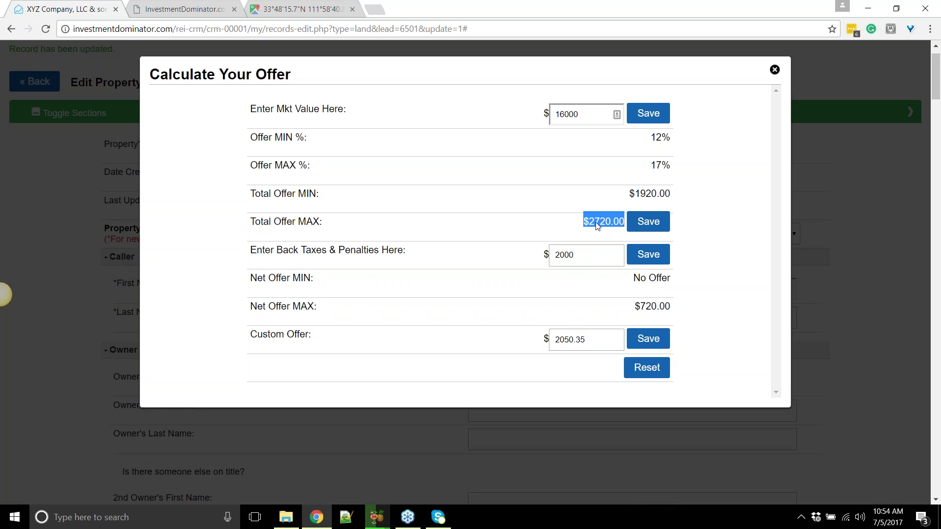
pyautogui.moveTo(635, 307); pyautogui.dragTo(676, 304)
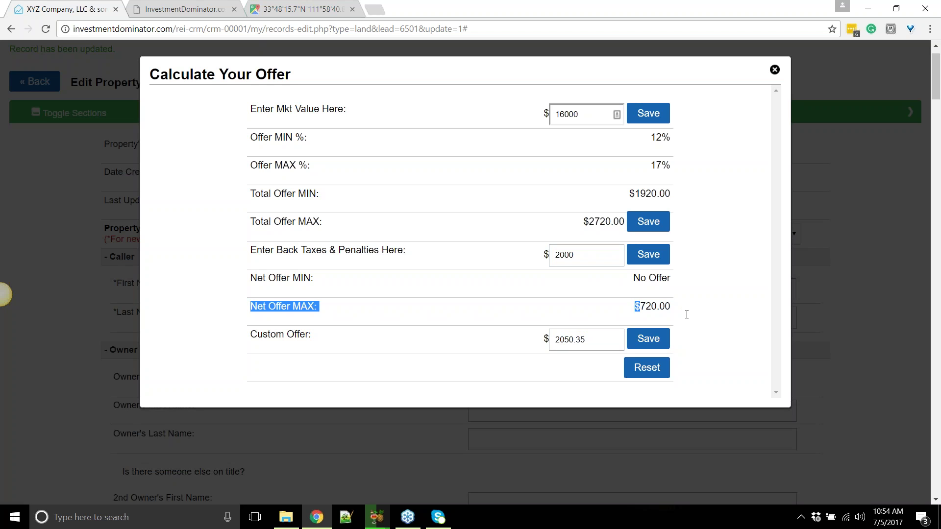
pyautogui.click(679, 311)
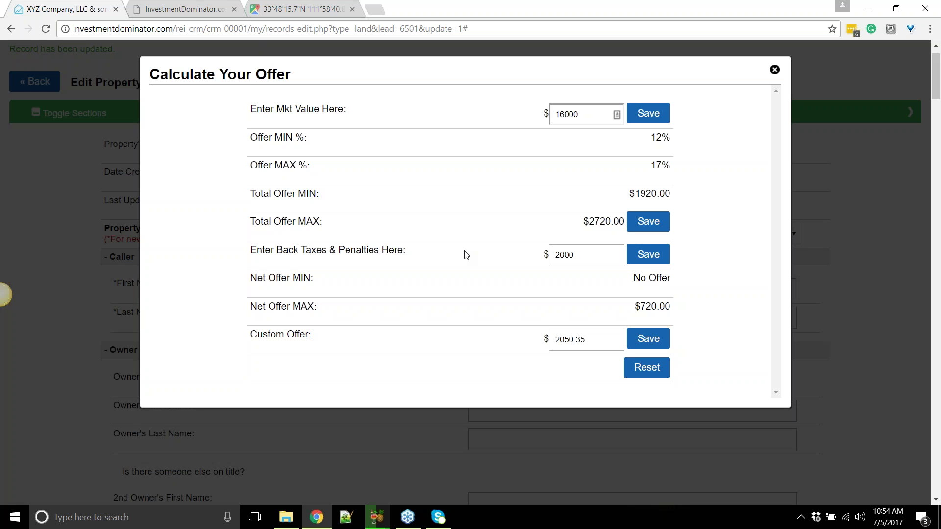
# Close the offer calculator and generate the Offer Cover Letter as a PDF from the land deals' document page
pyautogui.click(774, 70)
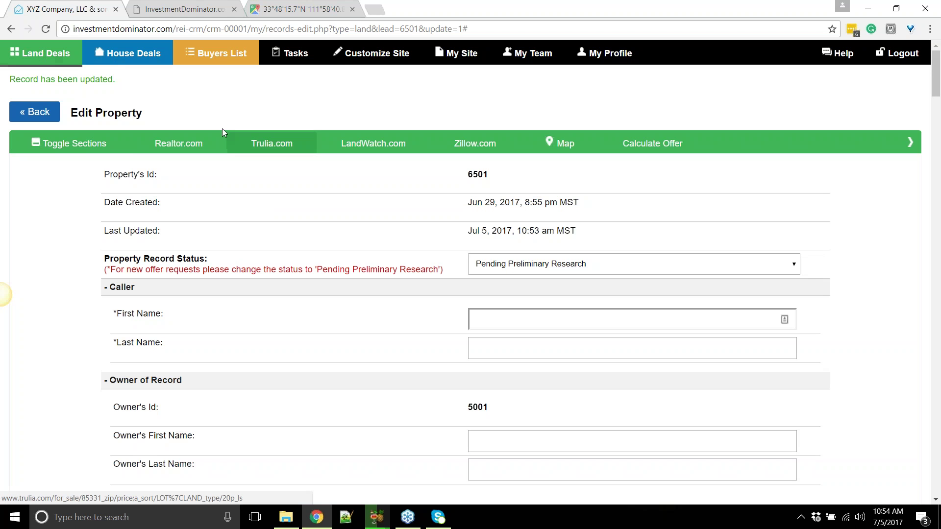
pyautogui.click(43, 58)
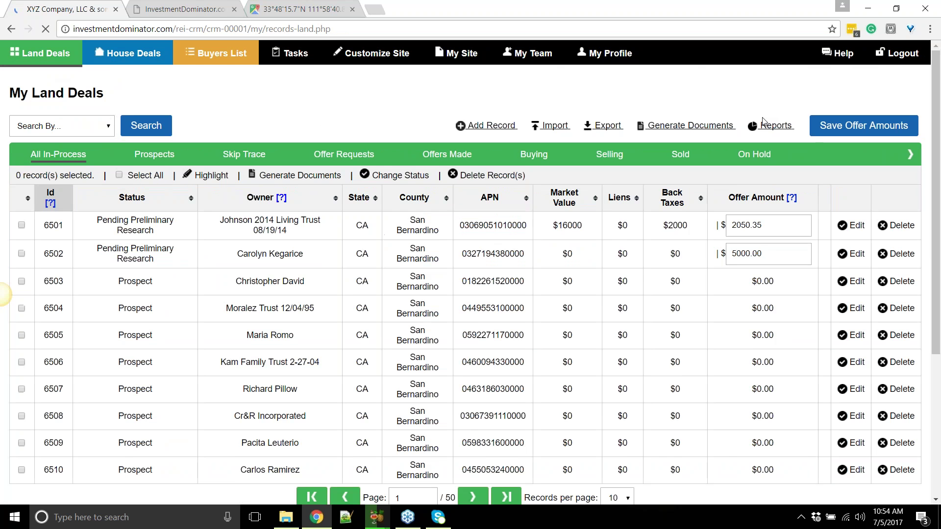
pyautogui.click(685, 128)
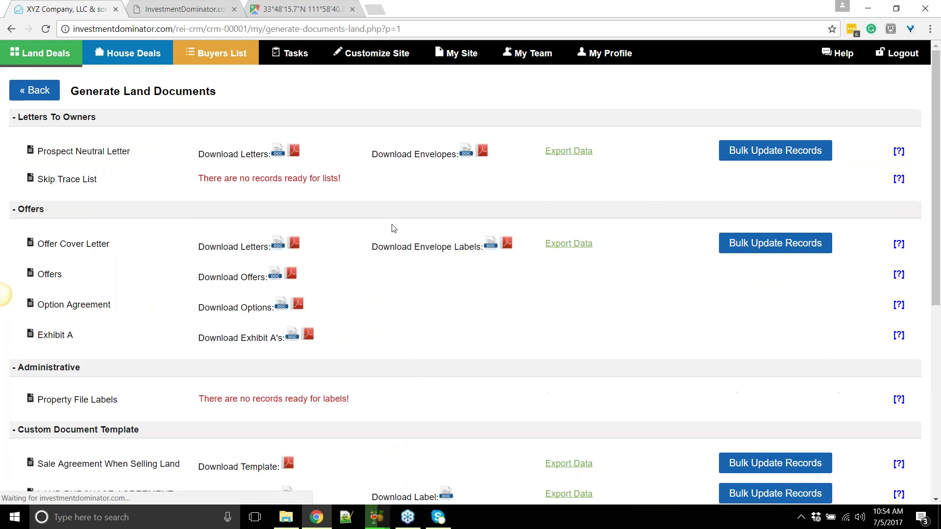
pyautogui.scroll(-2, 394, 228)
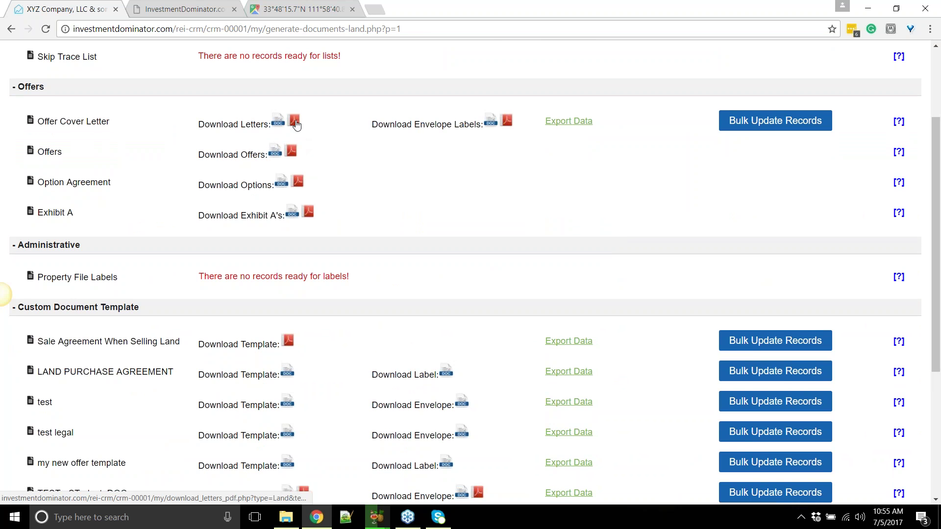
pyautogui.click(293, 122)
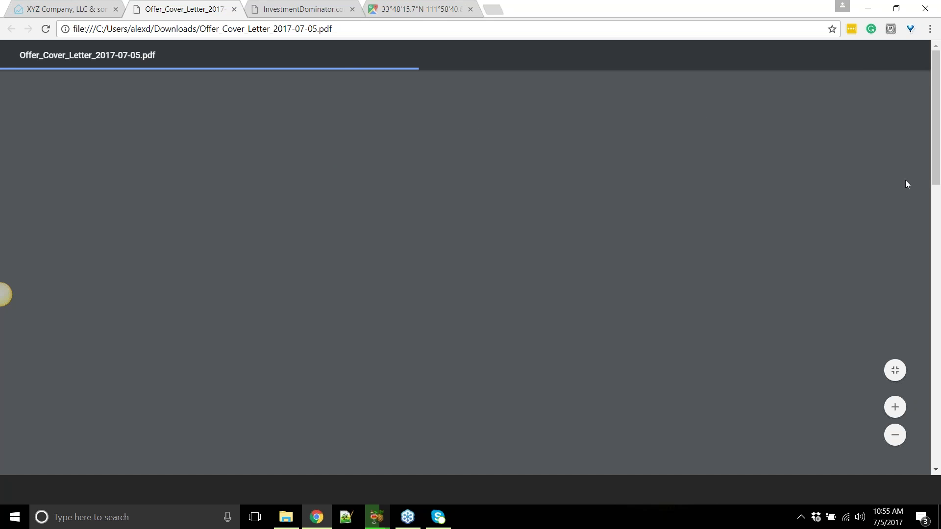
# Examine the first cover letter's net amount to the seller, outstanding back taxes and estimated total purchase cost
pyautogui.scroll(-10, 605, 260)
pyautogui.scroll(10, 611, 275)
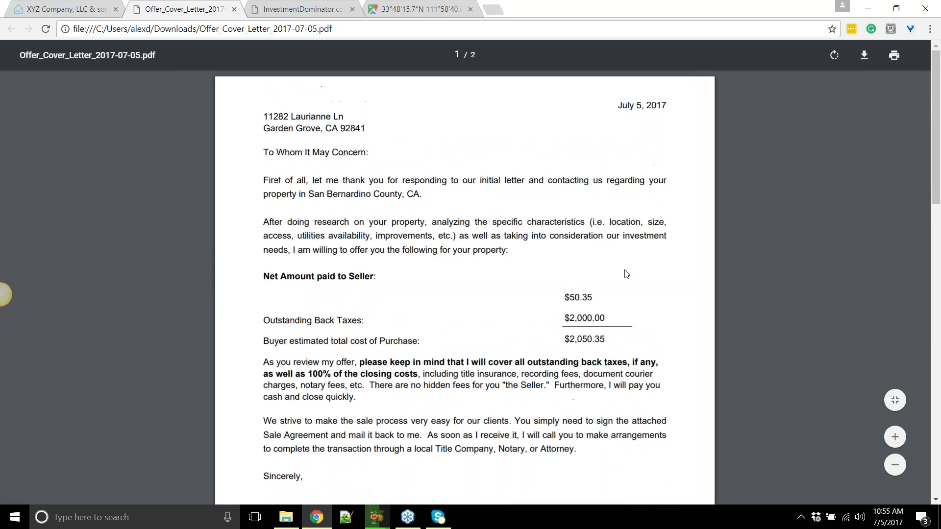
pyautogui.scroll(-3, 622, 269)
pyautogui.moveTo(563, 163); pyautogui.dragTo(592, 163)
pyautogui.scroll(3, 593, 163)
pyautogui.scroll(-3, 527, 176)
pyautogui.click(579, 214)
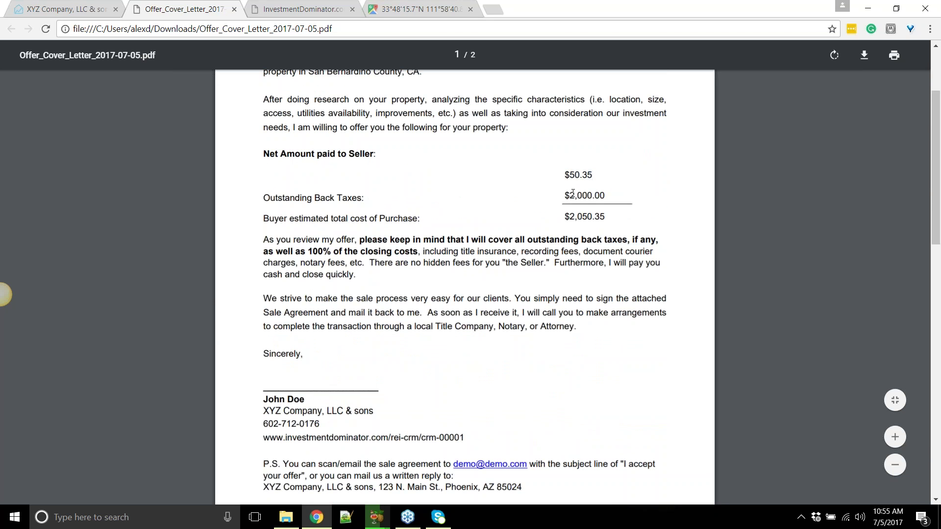
pyautogui.moveTo(567, 196); pyautogui.dragTo(624, 195)
pyautogui.click(619, 207)
pyautogui.moveTo(565, 177); pyautogui.dragTo(618, 198)
pyautogui.click(602, 200)
pyautogui.click(620, 201)
pyautogui.moveTo(571, 221); pyautogui.dragTo(596, 222)
# Examine the offer amounts, back taxes and closing text of the second cover letter on page 2
pyautogui.scroll(-10, 598, 232)
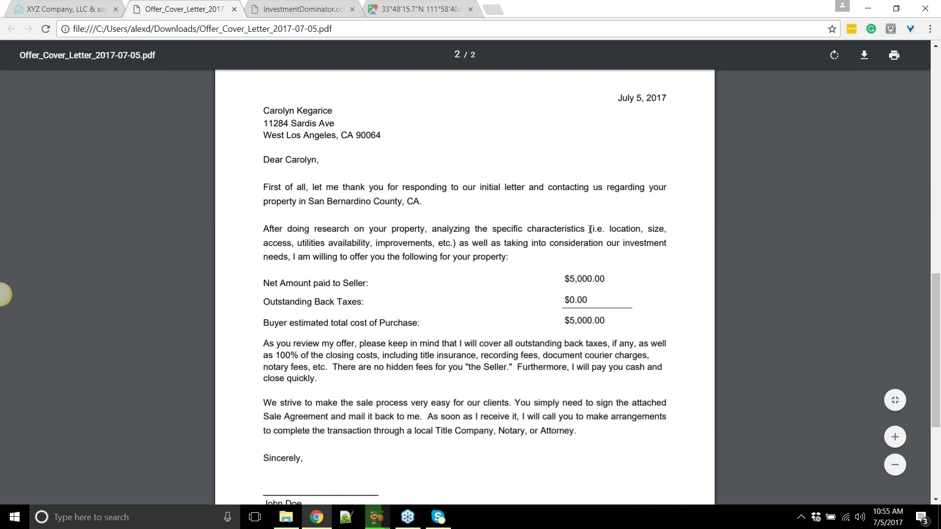
pyautogui.moveTo(592, 299); pyautogui.dragTo(563, 304)
pyautogui.click(252, 311)
pyautogui.moveTo(592, 310); pyautogui.dragTo(558, 318)
pyautogui.scroll(-4, 552, 325)
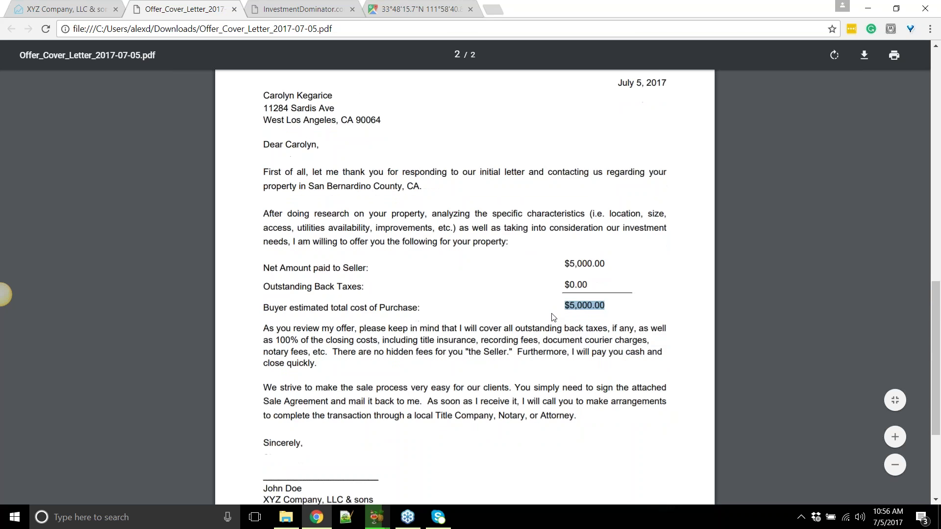
pyautogui.scroll(2, 505, 226)
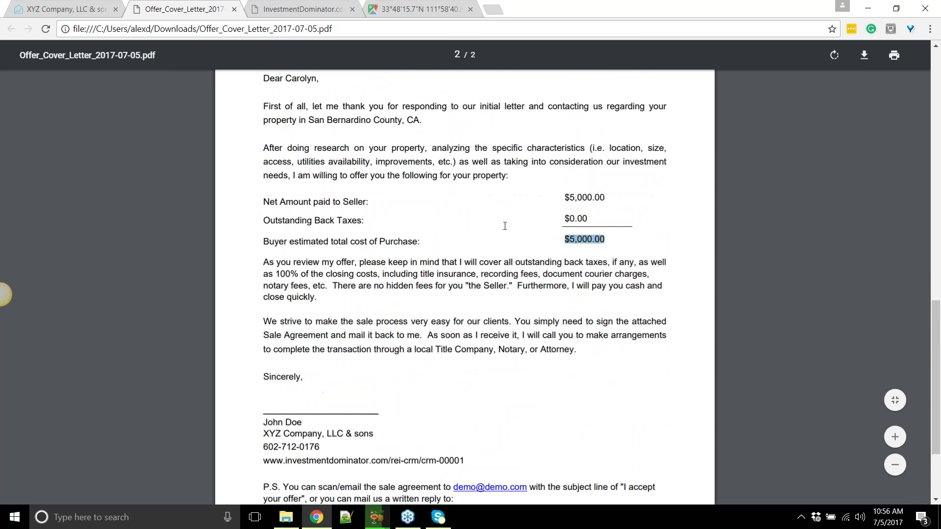
pyautogui.scroll(-1, 507, 231)
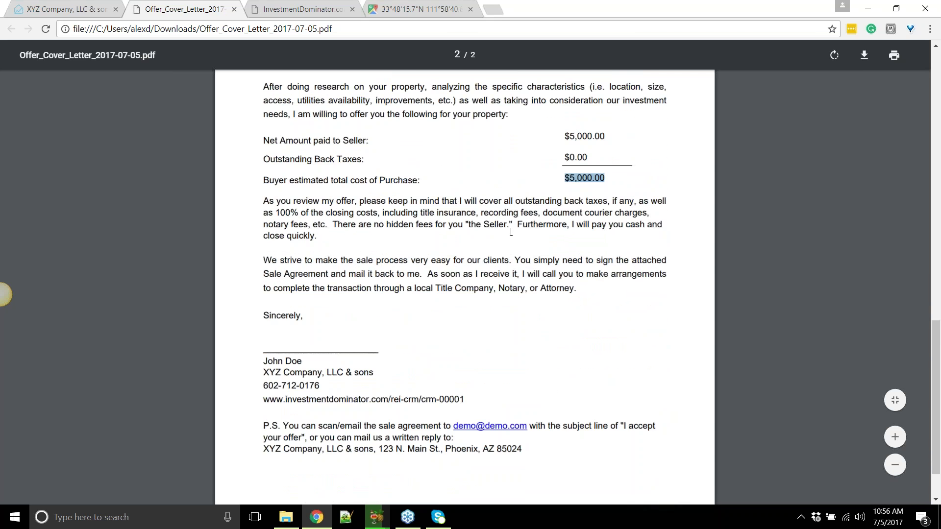
# Look back over the first cover letter and close the offer cover letter PDF
pyautogui.scroll(-1, 489, 263)
pyautogui.scroll(10, 468, 277)
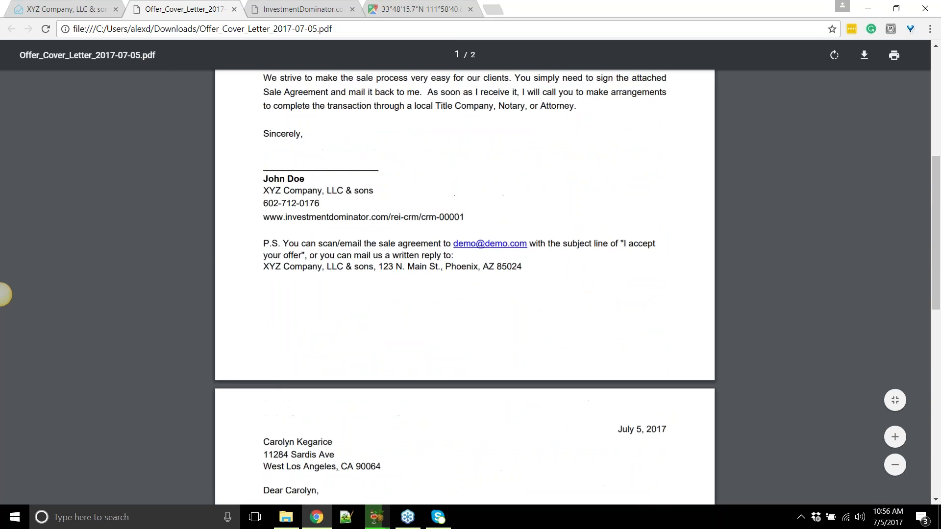
pyautogui.scroll(5, 4, 294)
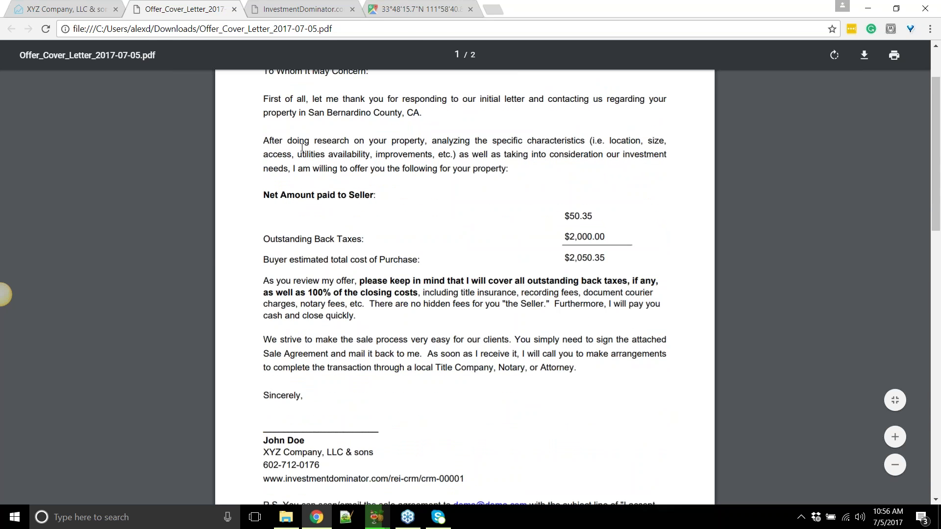
pyautogui.scroll(3, 302, 147)
pyautogui.click(234, 9)
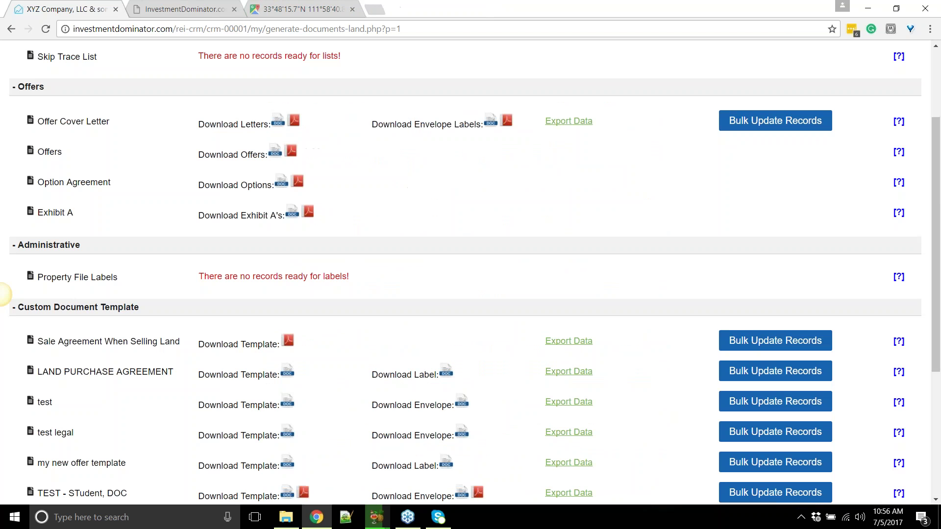
# Open the Support Center from the land documents page and launch its user guide
pyautogui.scroll(3, 906, 196)
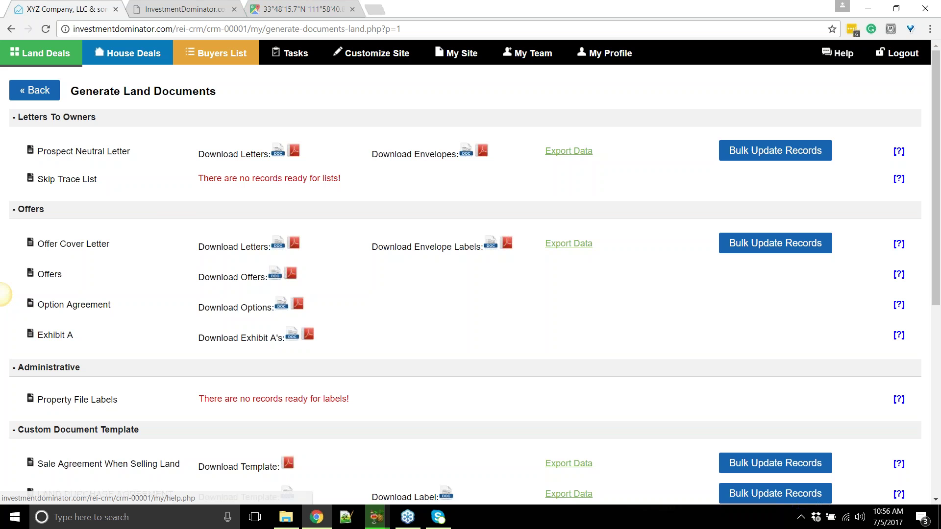
pyautogui.click(841, 55)
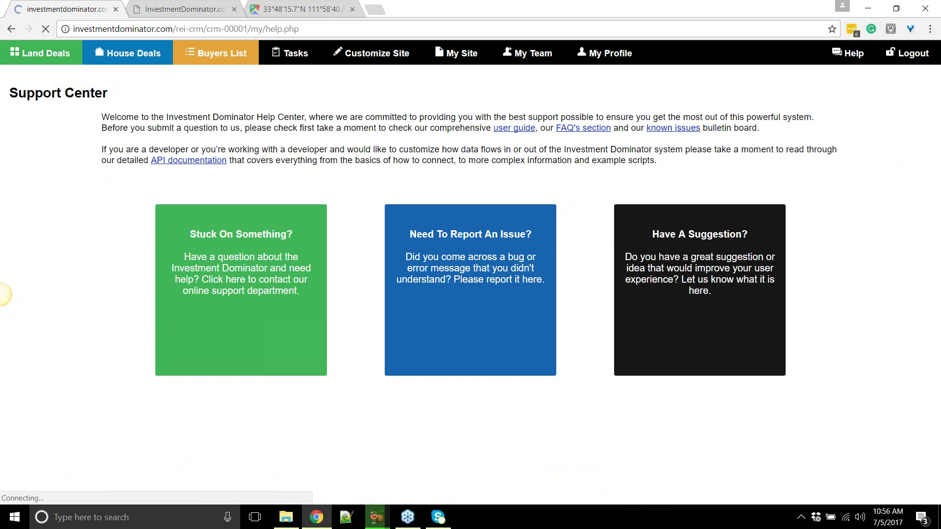
pyautogui.moveTo(485, 126); pyautogui.dragTo(536, 126)
pyautogui.click(536, 118)
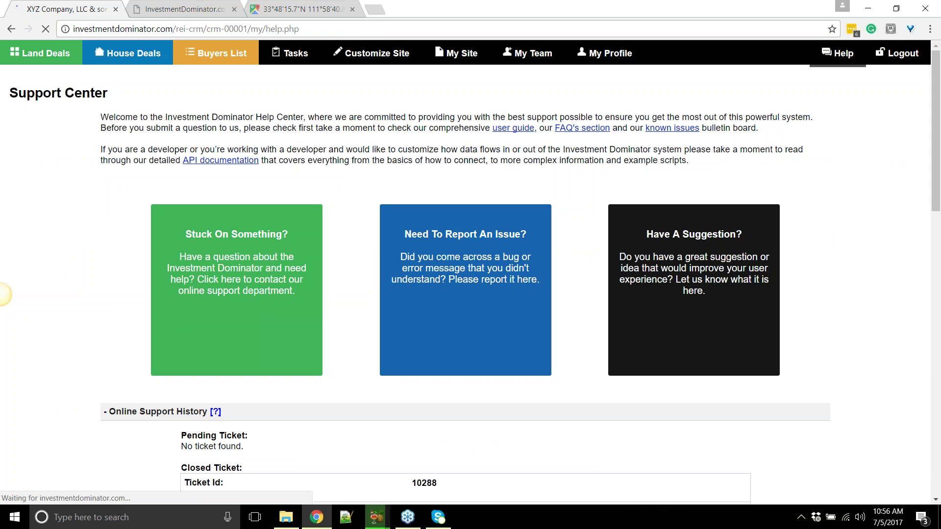
pyautogui.click(513, 129)
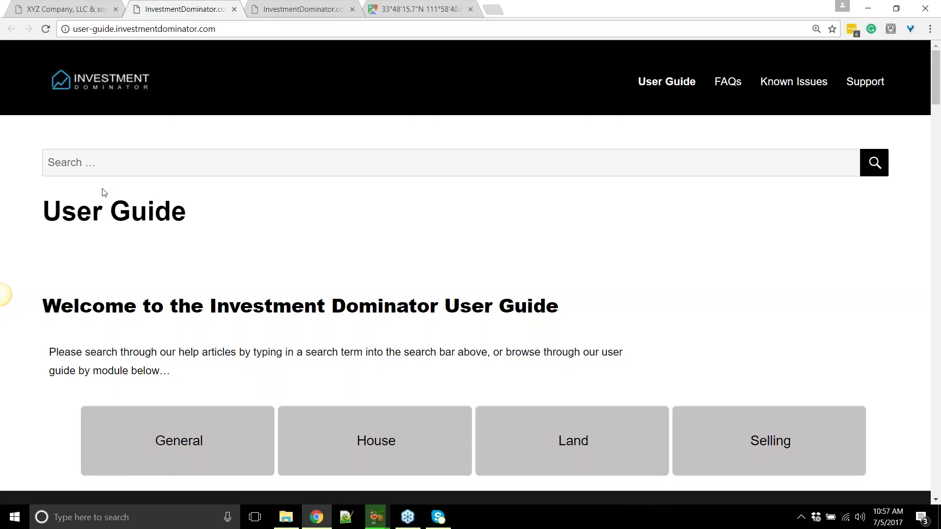
# Open the 2017-06-28 Live Training Call article from the user guide's article list
pyautogui.scroll(-2, 147, 138)
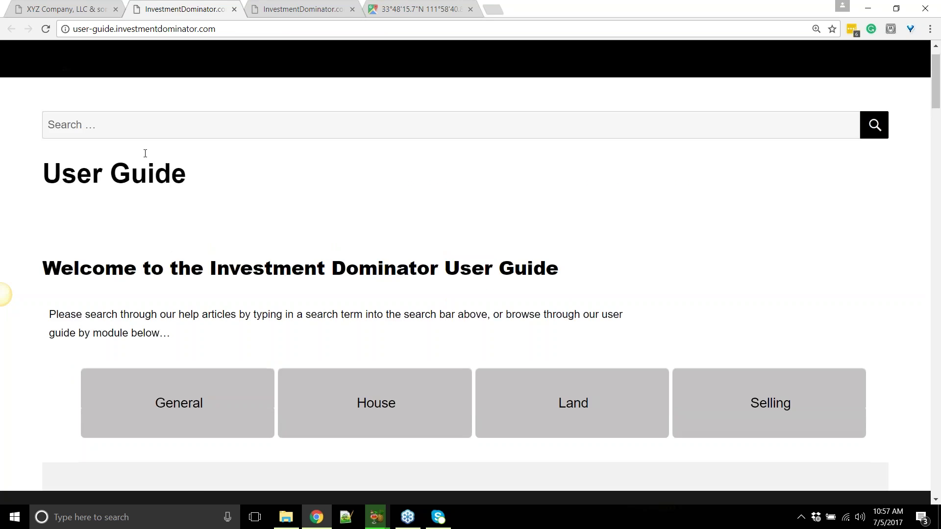
pyautogui.scroll(-6, 145, 154)
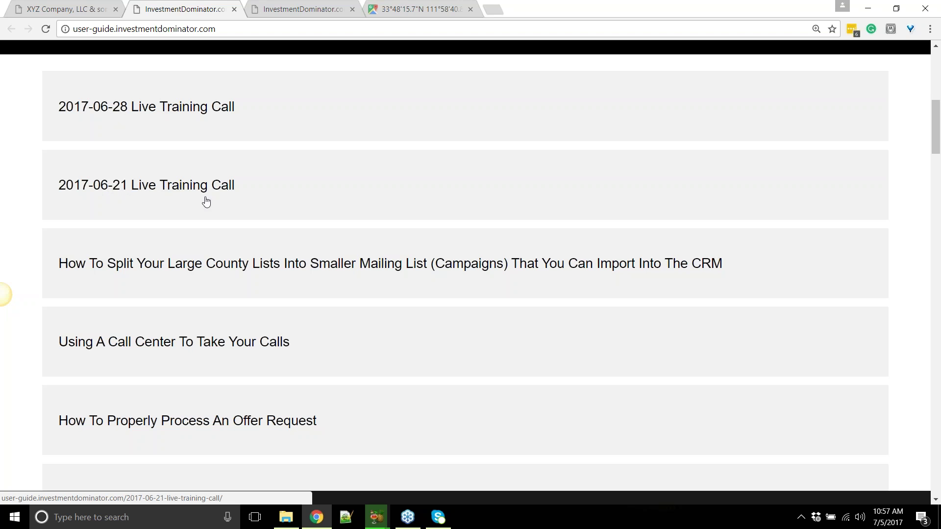
pyautogui.scroll(-2, 206, 201)
pyautogui.scroll(3, 211, 200)
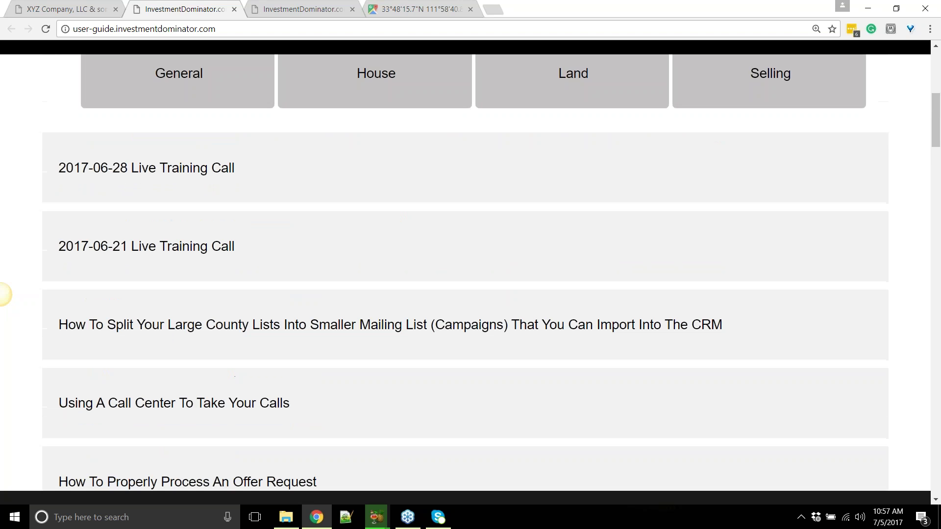
pyautogui.click(162, 178)
# Examine the topics discussed and the Q&A questions answered in the 2017-06-28 Live Training Call
pyautogui.scroll(-1, 117, 274)
pyautogui.moveTo(42, 114); pyautogui.dragTo(121, 447)
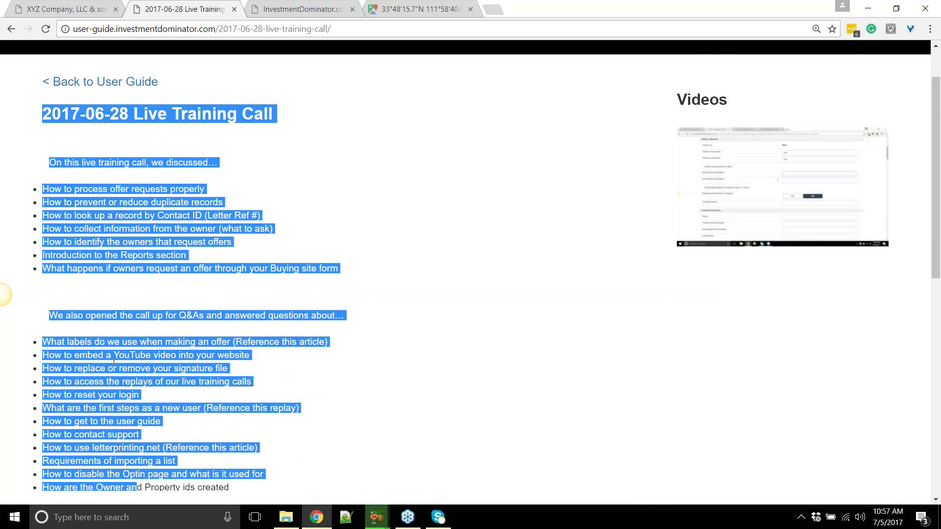
pyautogui.scroll(-2, 114, 362)
pyautogui.click(120, 131)
pyautogui.moveTo(116, 218); pyautogui.dragTo(122, 228)
pyautogui.click(133, 290)
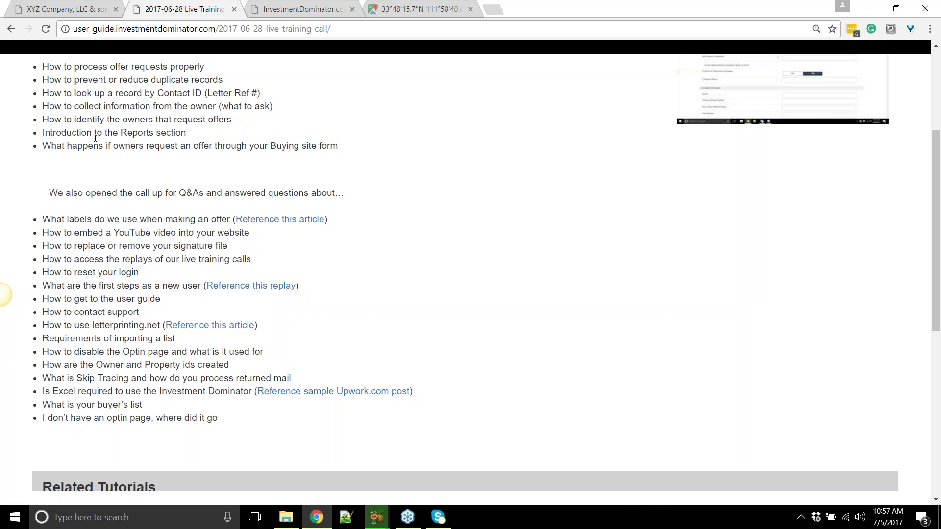
pyautogui.moveTo(65, 89); pyautogui.dragTo(133, 367)
pyautogui.click(134, 368)
pyautogui.moveTo(71, 193); pyautogui.dragTo(292, 425)
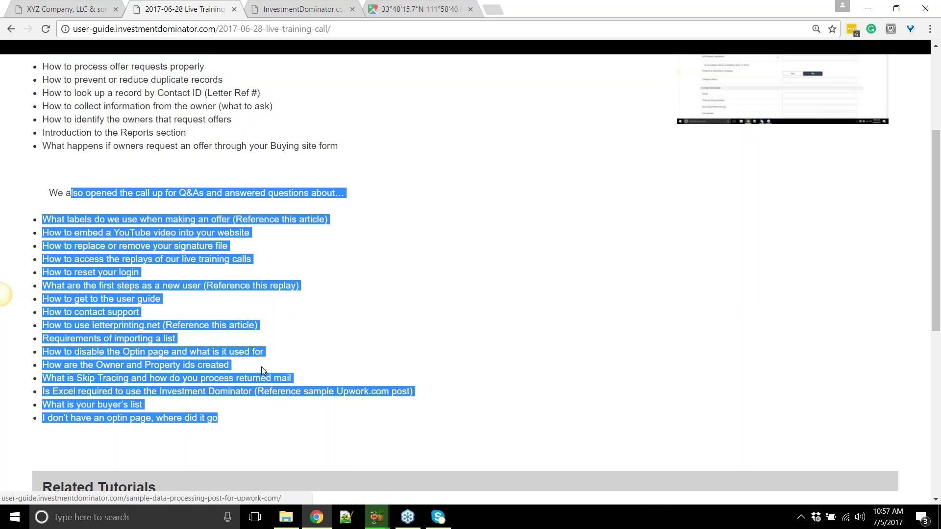
pyautogui.click(72, 300)
pyautogui.scroll(4, 72, 301)
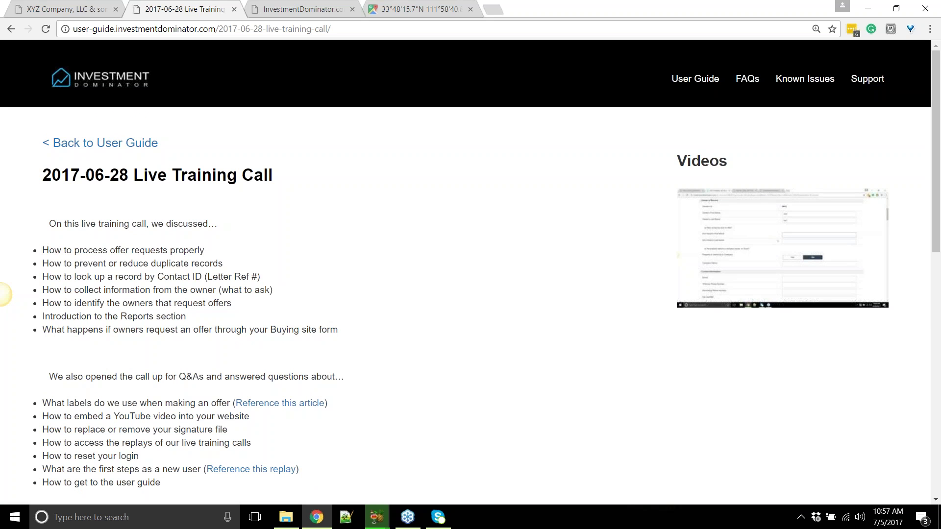
# Return to the user guide's main page and browse its full list of training calls and how-to articles
pyautogui.click(88, 148)
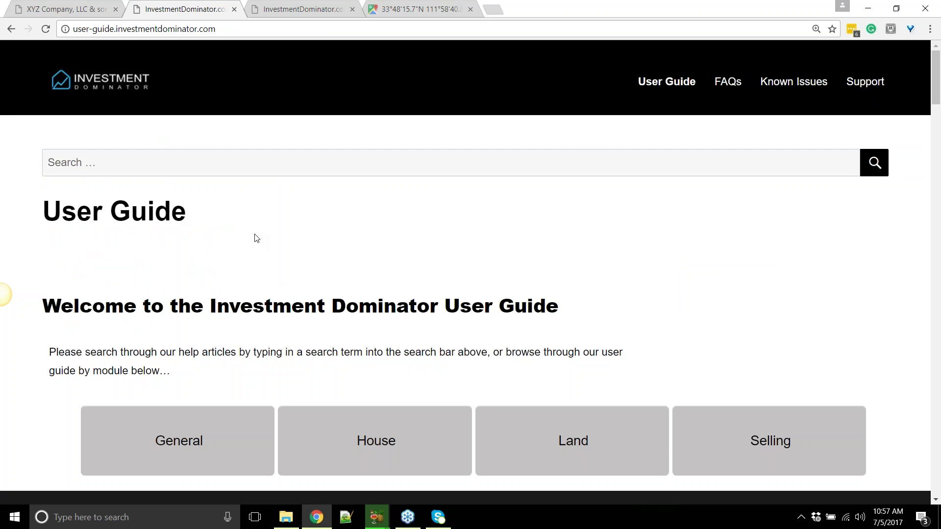
pyautogui.scroll(-14, 243, 241)
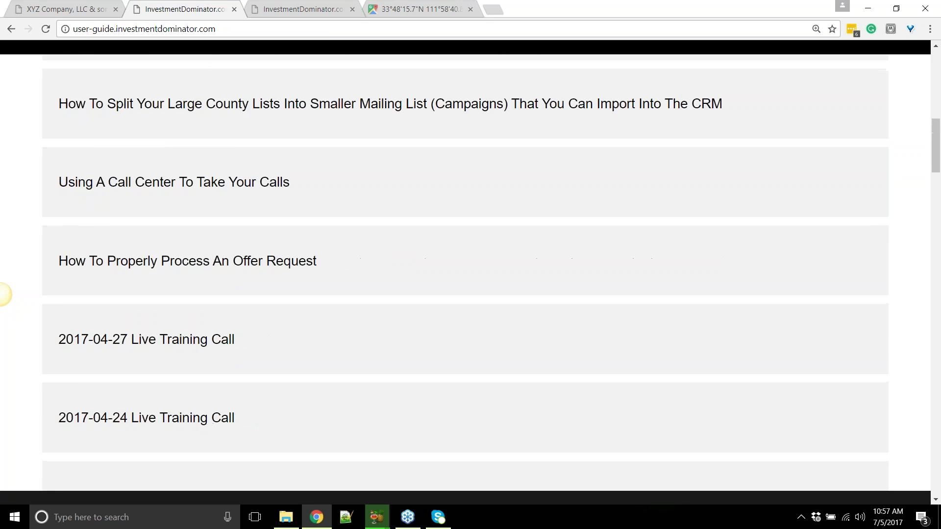
pyautogui.scroll(-2, 254, 302)
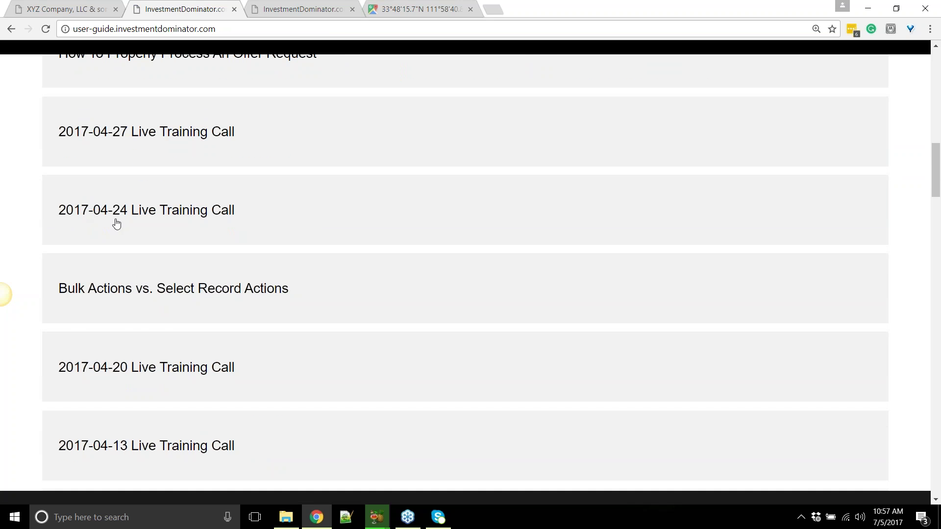
pyautogui.scroll(-10, 196, 258)
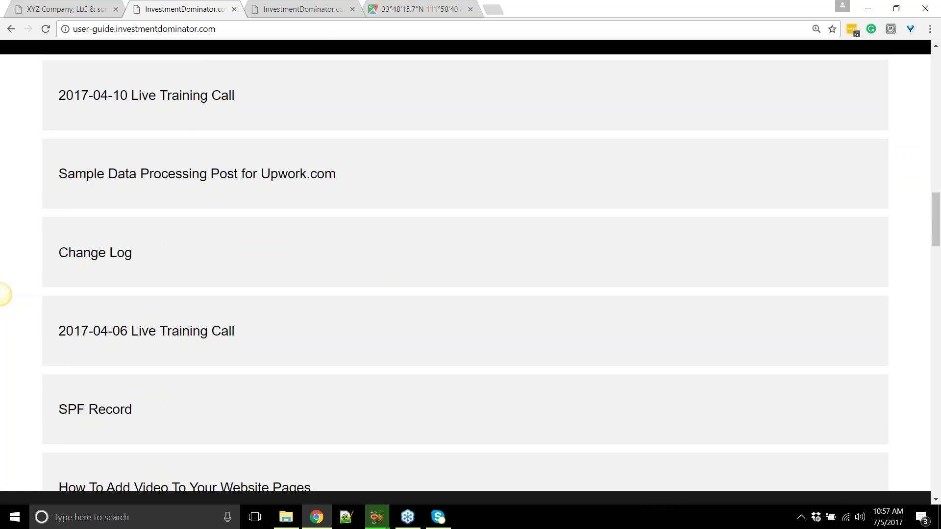
pyautogui.scroll(-15, 388, 294)
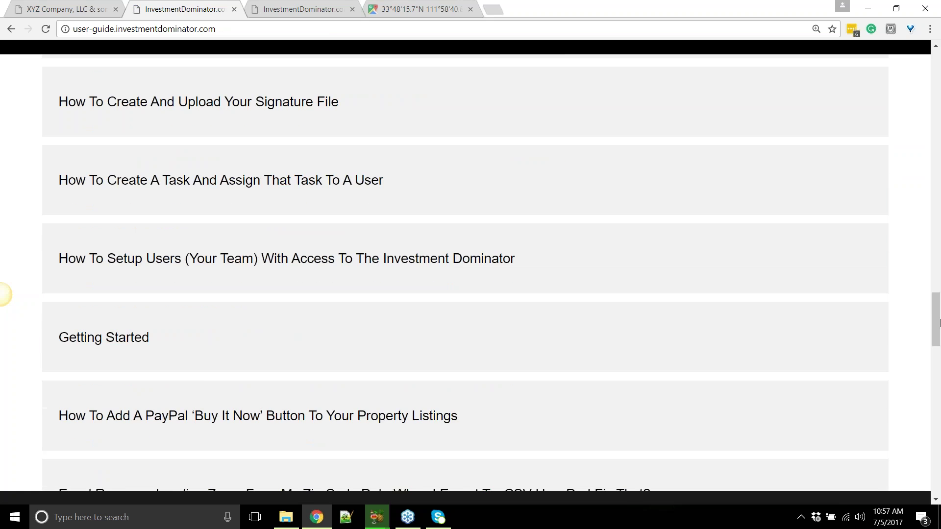
pyautogui.scroll(-5, 544, 391)
pyautogui.scroll(20, 532, 286)
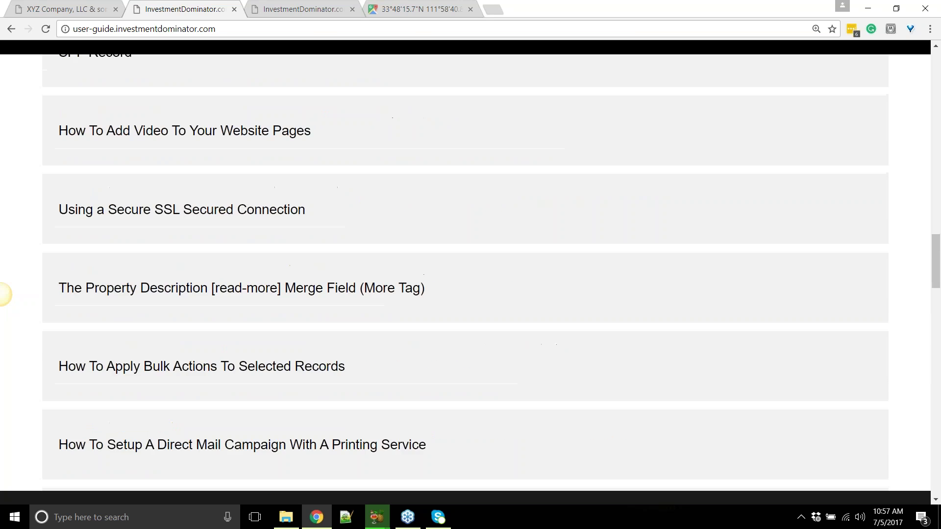
pyautogui.scroll(20, 531, 285)
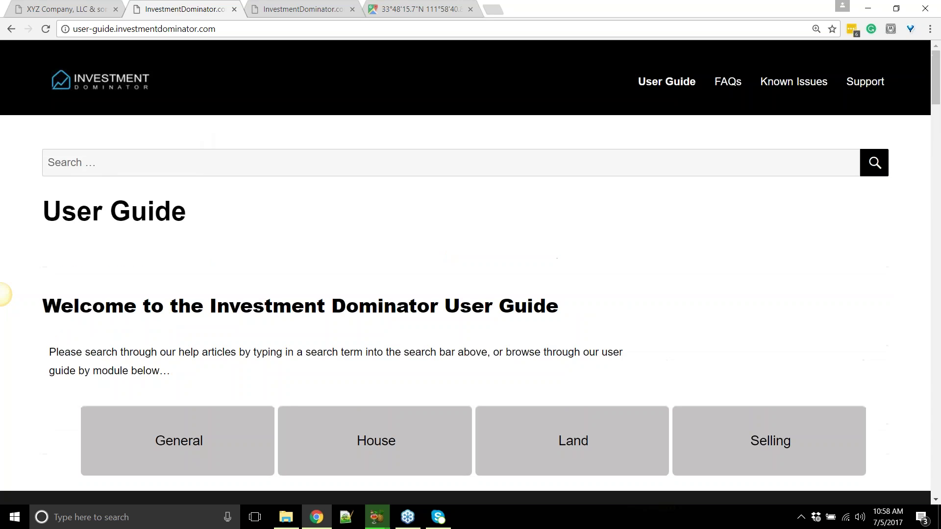
# Search the user guide for "live training" and look through the results
pyautogui.click(64, 161)
pyautogui.write('live training')
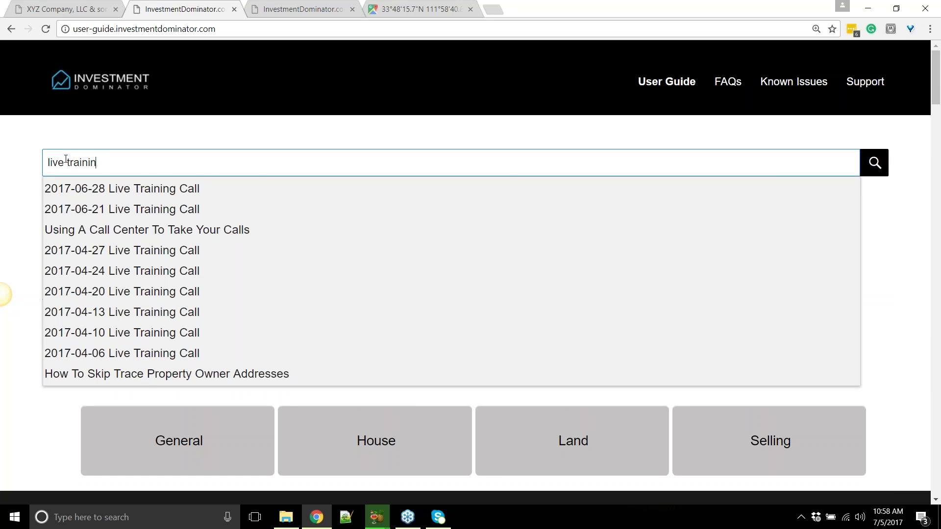
pyautogui.press('Return')
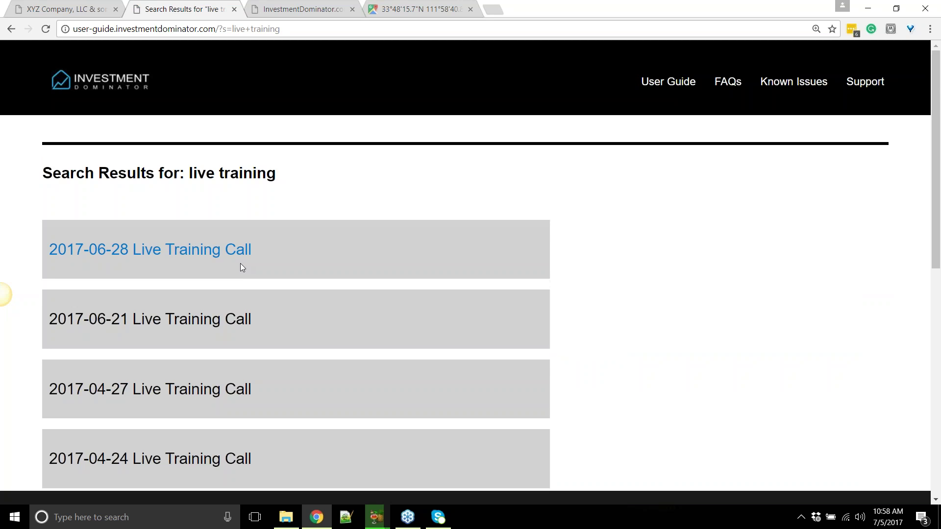
pyautogui.scroll(-8, 274, 318)
pyautogui.scroll(3, 72, 73)
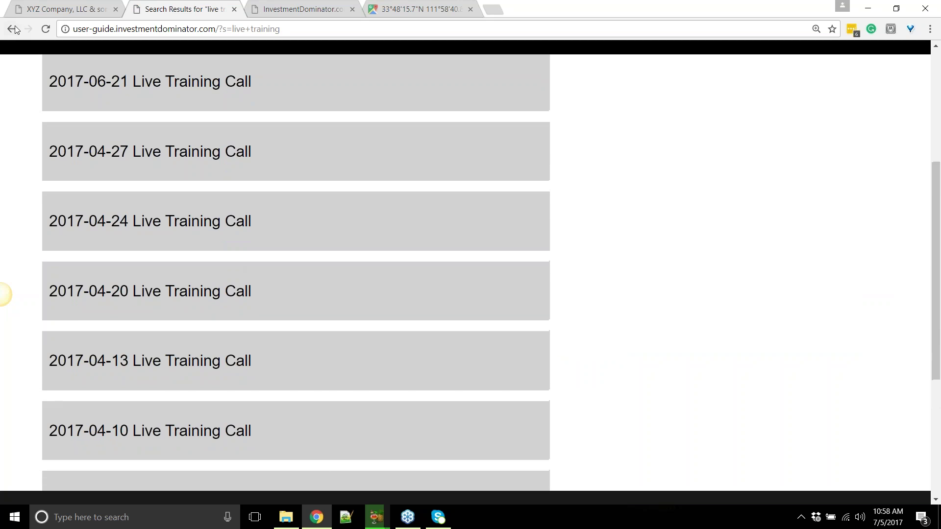
# Go back to the user guide's main page and clear the search term
pyautogui.click(11, 29)
pyautogui.moveTo(147, 163); pyautogui.dragTo(4, 157)
pyautogui.press('BackSpace')
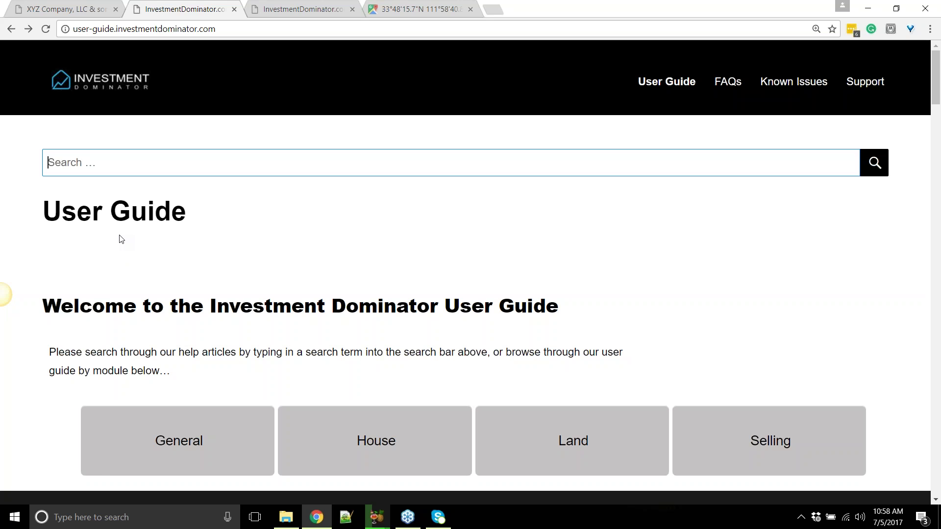
pyautogui.moveTo(130, 238); pyautogui.dragTo(285, 250)
pyautogui.click(263, 265)
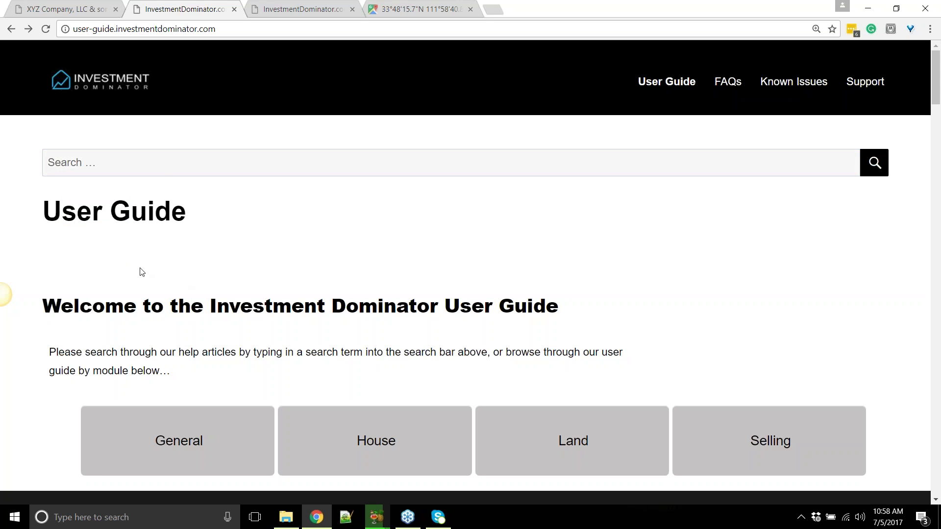
pyautogui.click(158, 172)
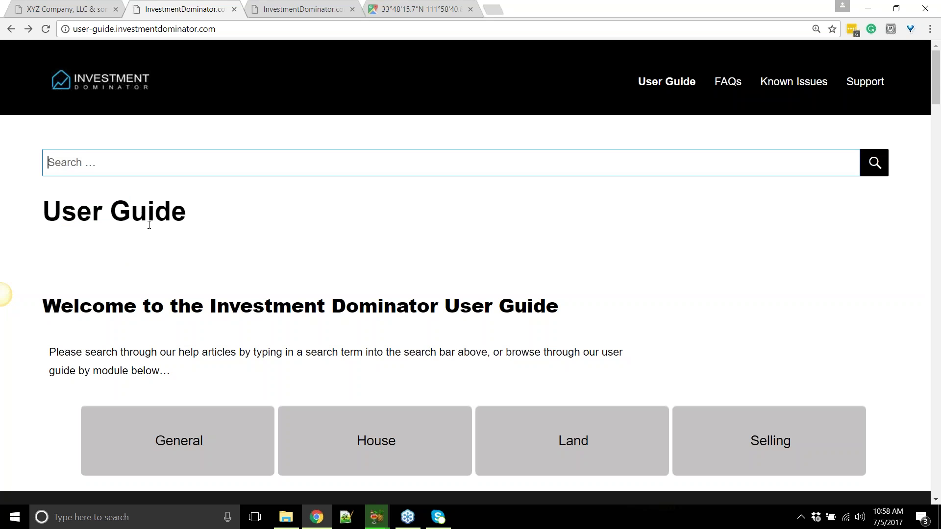
# Filter the user guide by the Selling module and browse its articles before returning to the search box
pyautogui.scroll(-3, 166, 219)
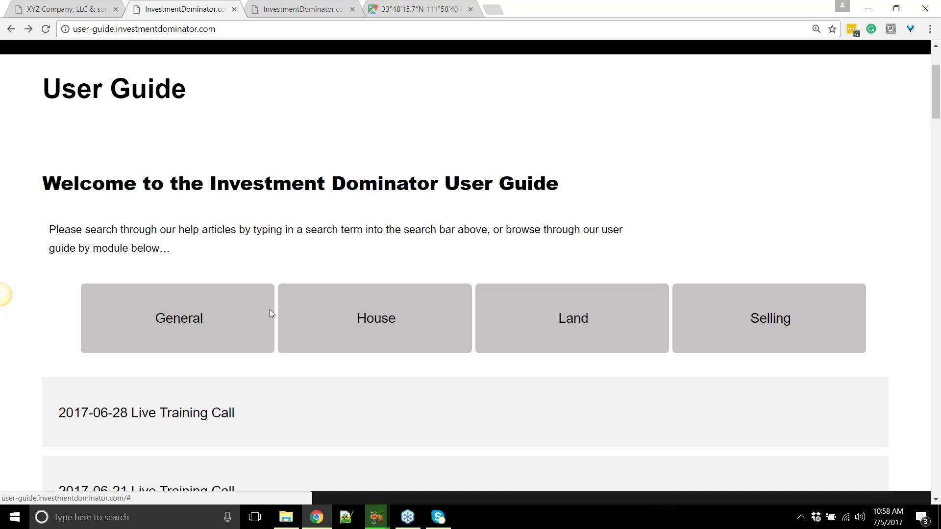
pyautogui.click(763, 314)
pyautogui.scroll(-6, 763, 314)
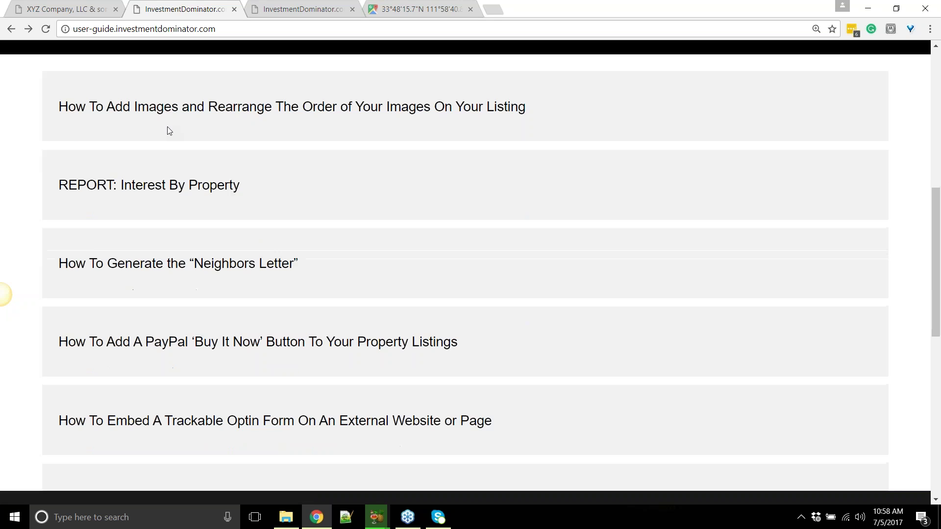
pyautogui.scroll(4, 773, 204)
pyautogui.scroll(-6, 199, 340)
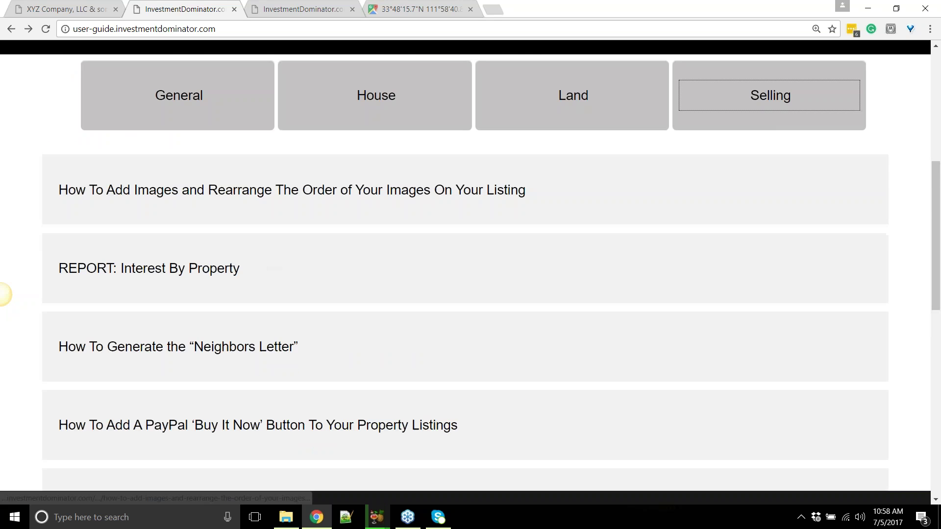
pyautogui.scroll(-6, 220, 348)
pyautogui.scroll(12, 529, 286)
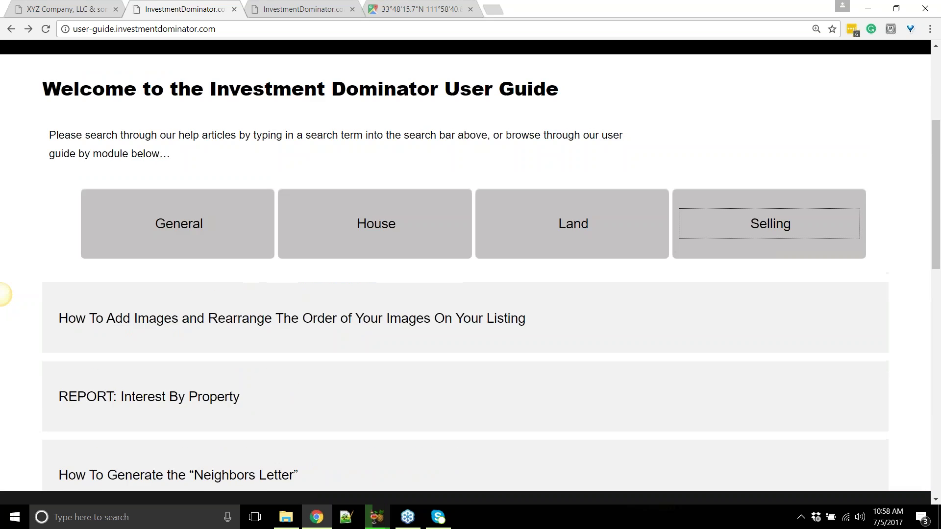
pyautogui.scroll(5, 115, 168)
pyautogui.click(66, 163)
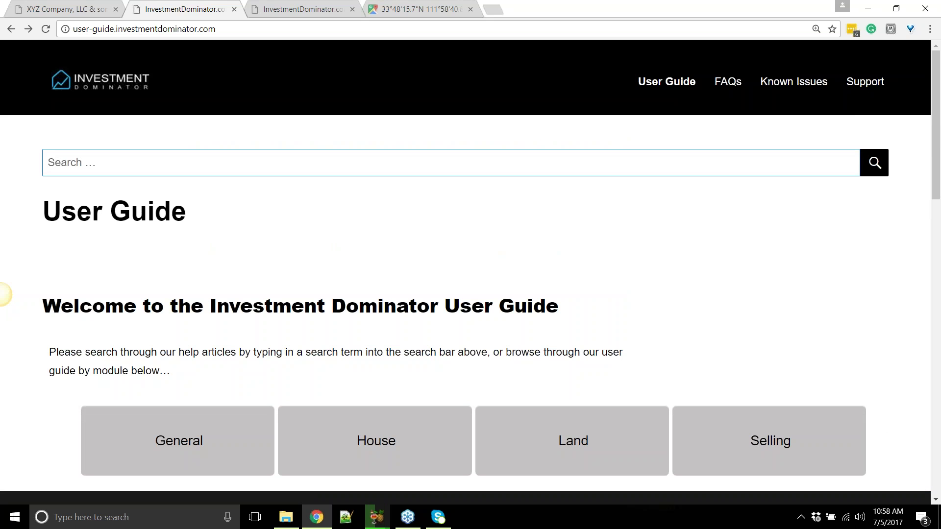
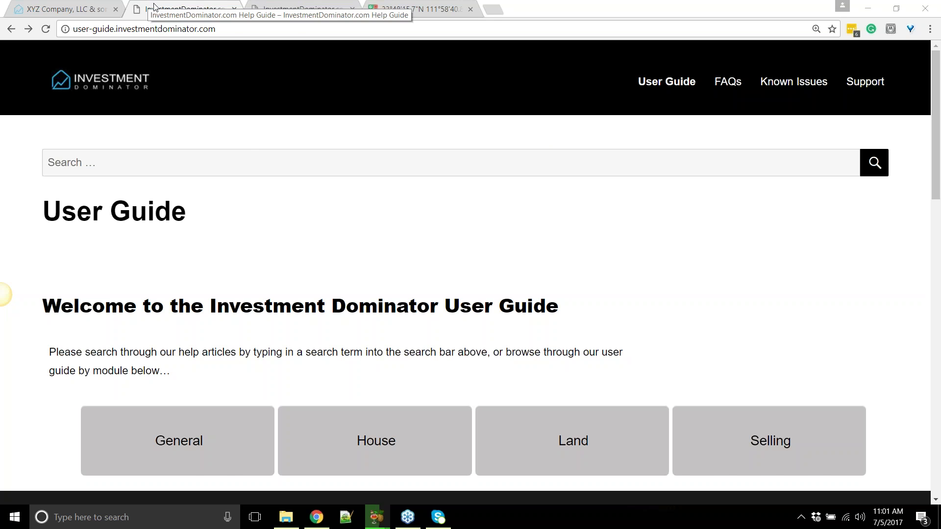
# Switch from the user guide back to the CRM's Support Center page
pyautogui.click(59, 9)
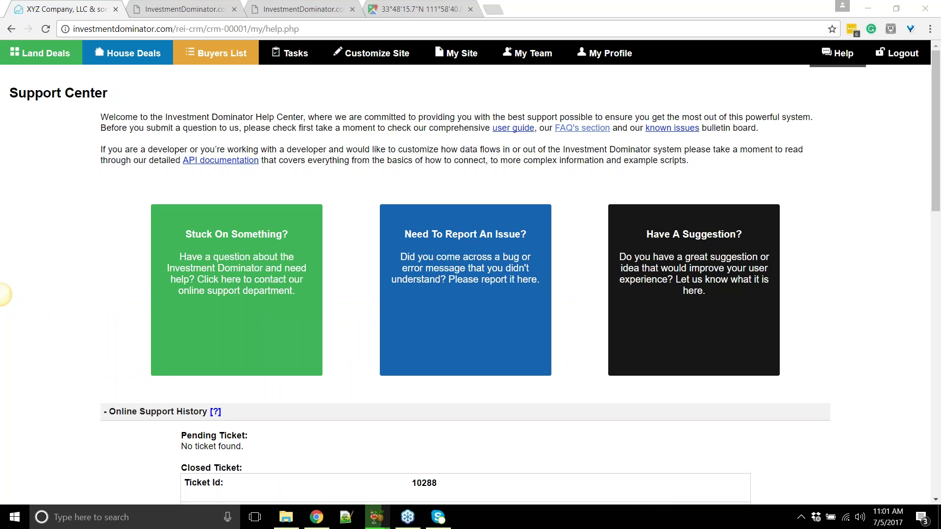
pyautogui.click(403, 90)
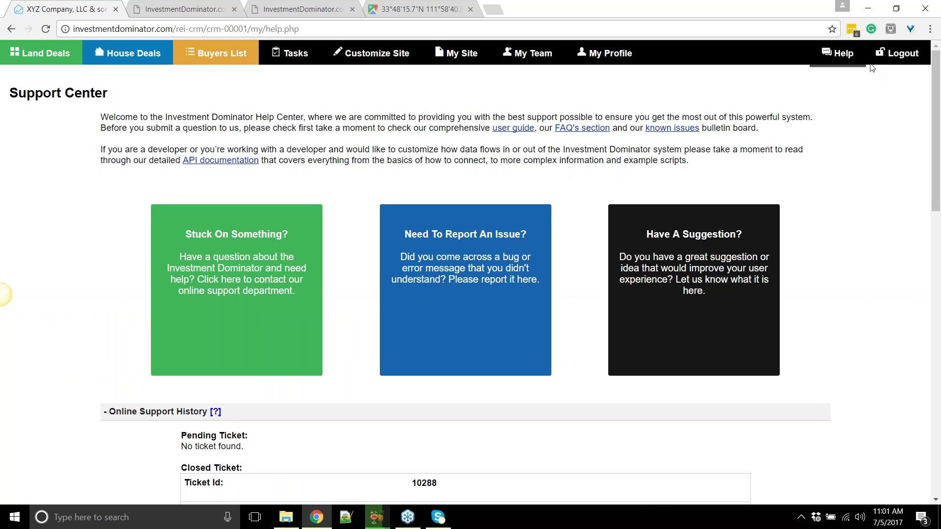
# Reload the Support Center and read the introductory paragraph for developers about the API documentation
pyautogui.click(843, 55)
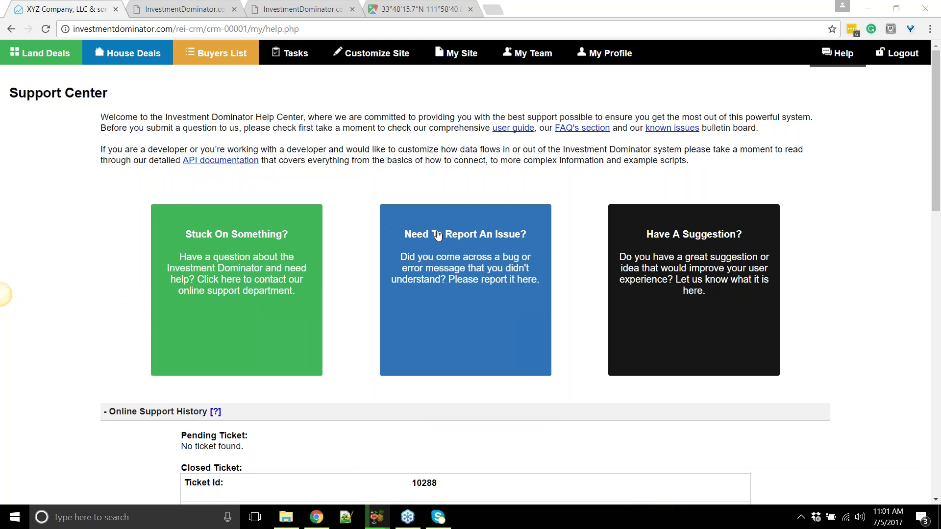
pyautogui.moveTo(469, 160); pyautogui.dragTo(693, 166)
pyautogui.click(474, 172)
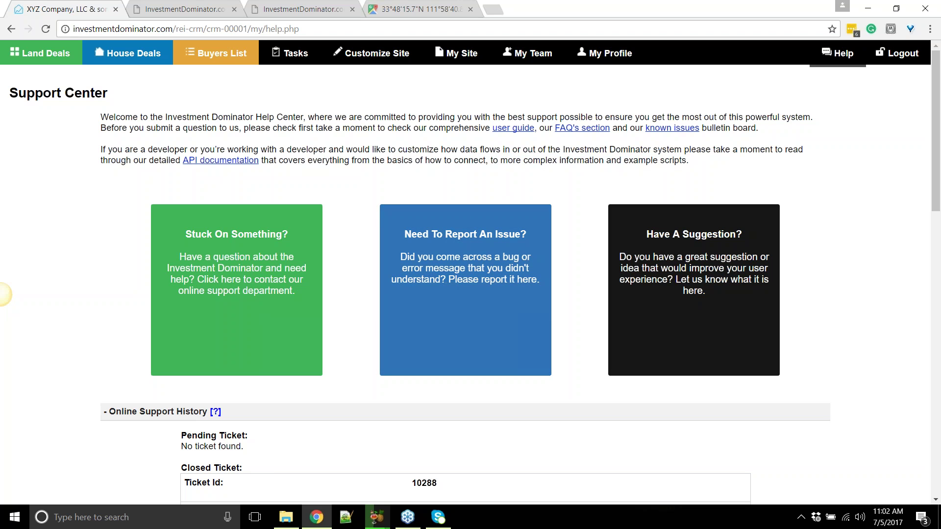
pyautogui.moveTo(422, 139); pyautogui.dragTo(101, 139)
pyautogui.click(459, 172)
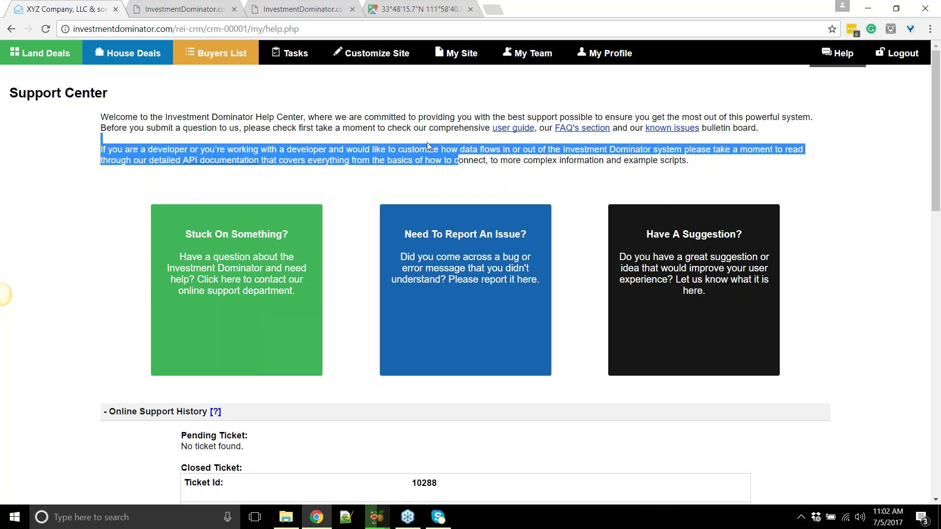
pyautogui.click(452, 137)
pyautogui.moveTo(452, 136); pyautogui.dragTo(448, 172)
pyautogui.click(448, 171)
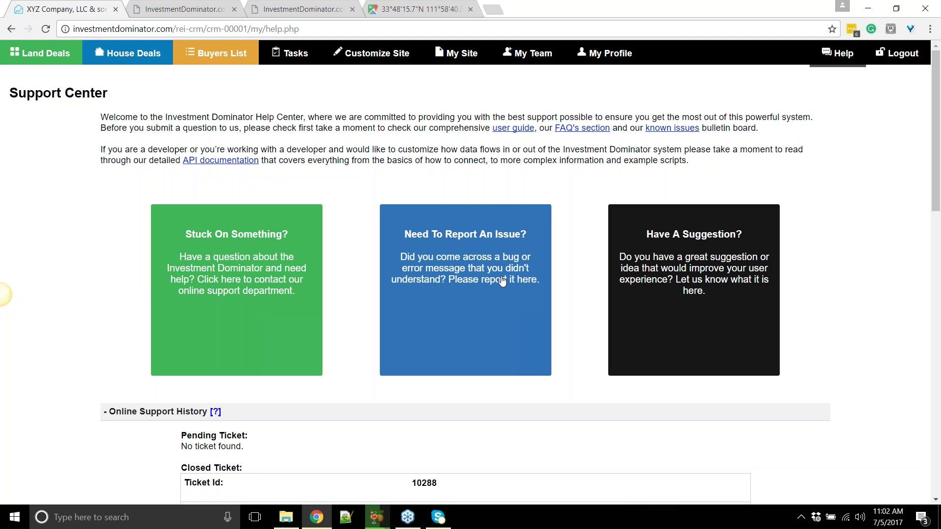
# Open the Report An Issue form from the Support Center and look over its fields
pyautogui.scroll(-1, 471, 246)
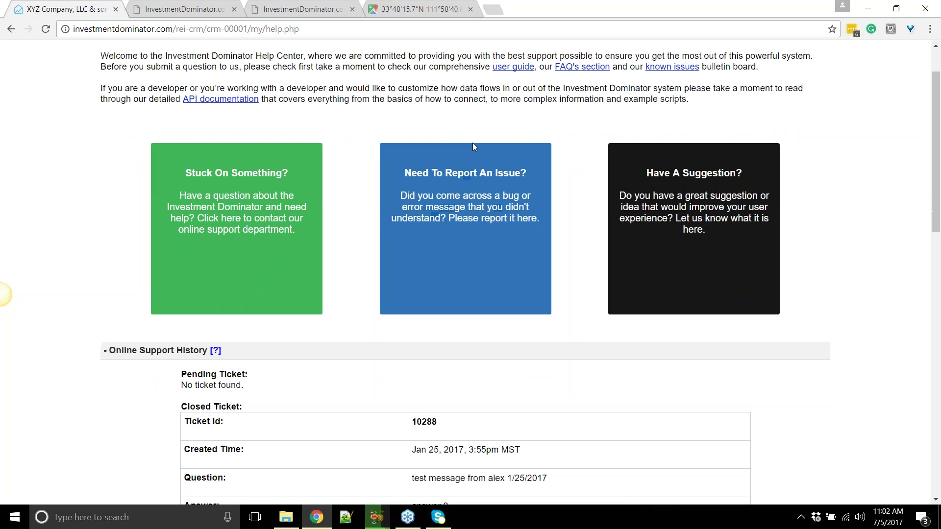
pyautogui.scroll(-4, 496, 220)
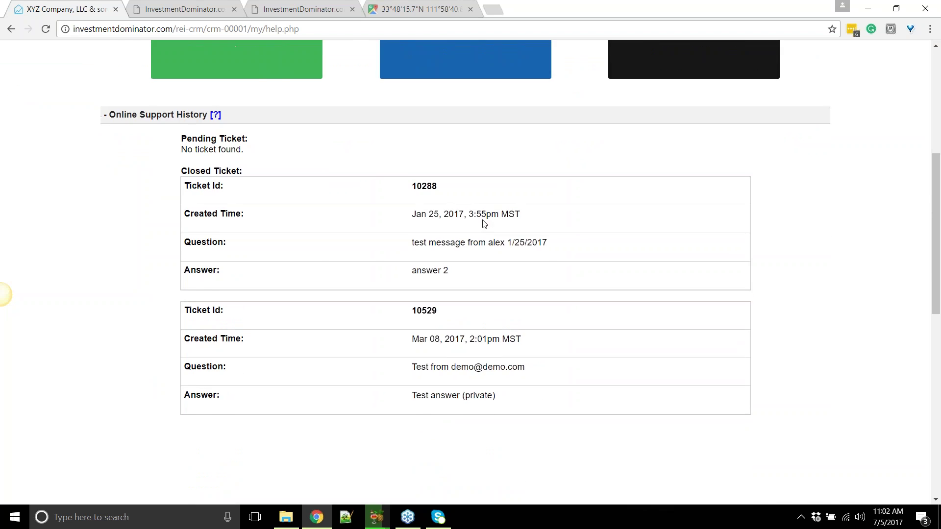
pyautogui.scroll(4, 496, 220)
pyautogui.click(450, 194)
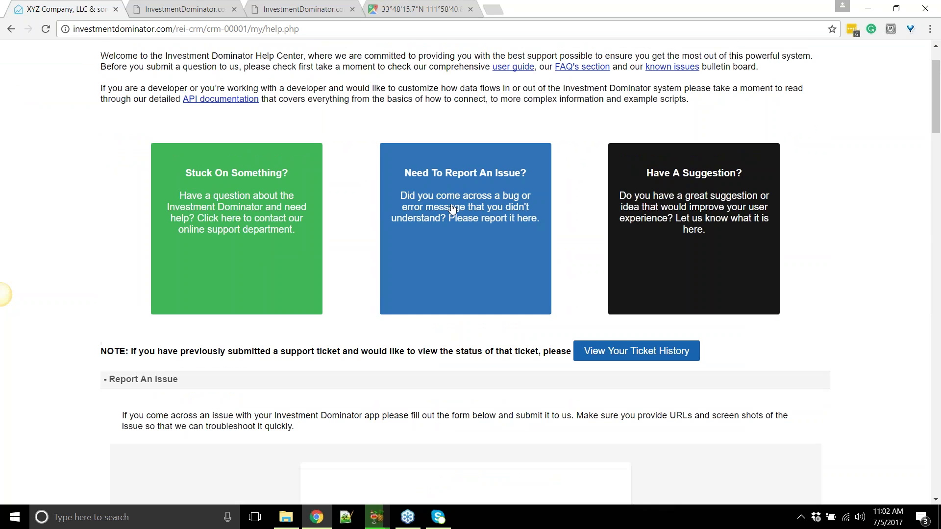
pyautogui.scroll(-8, 422, 244)
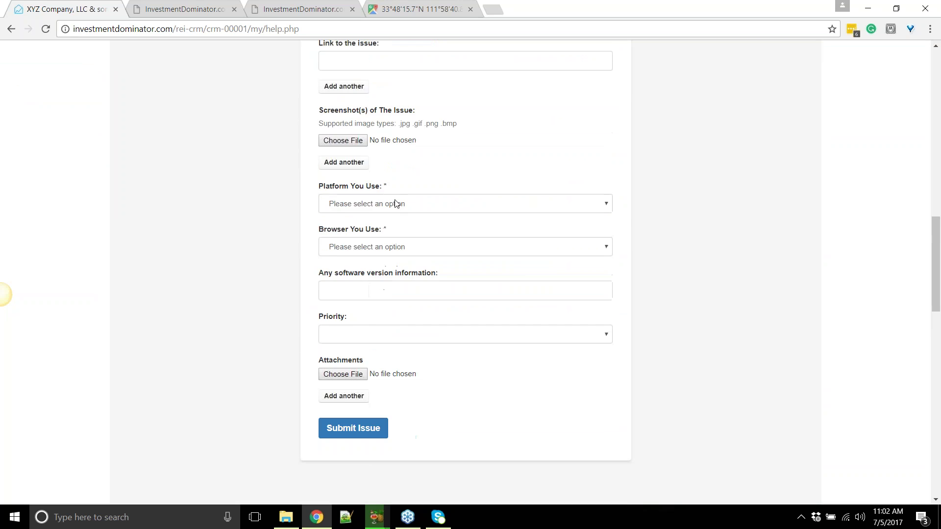
pyautogui.scroll(10, 400, 203)
pyautogui.scroll(-3, 378, 271)
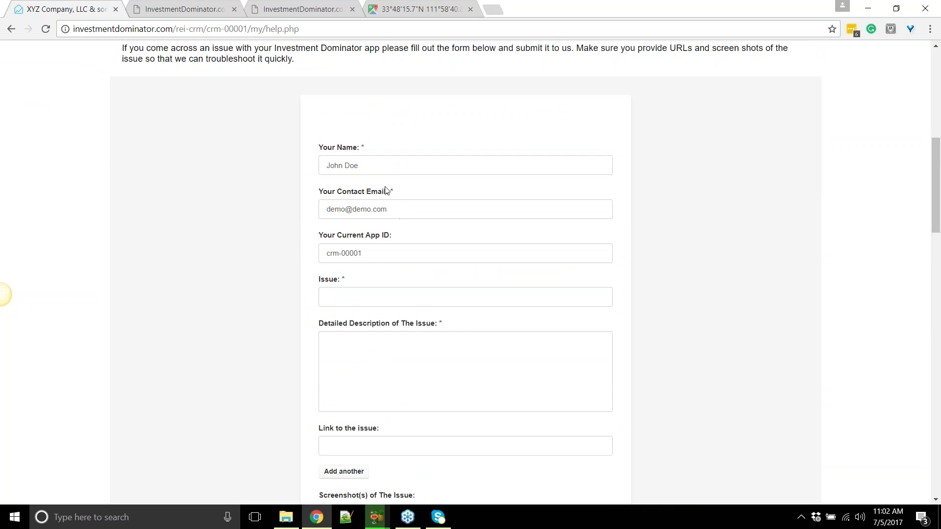
# Go through the issue form's name, contact email, App ID, issue and detailed description fields without entering anything
pyautogui.click(391, 166)
pyautogui.press('Tab')
pyautogui.click(395, 169)
pyautogui.click(411, 205)
pyautogui.click(399, 171)
pyautogui.click(417, 218)
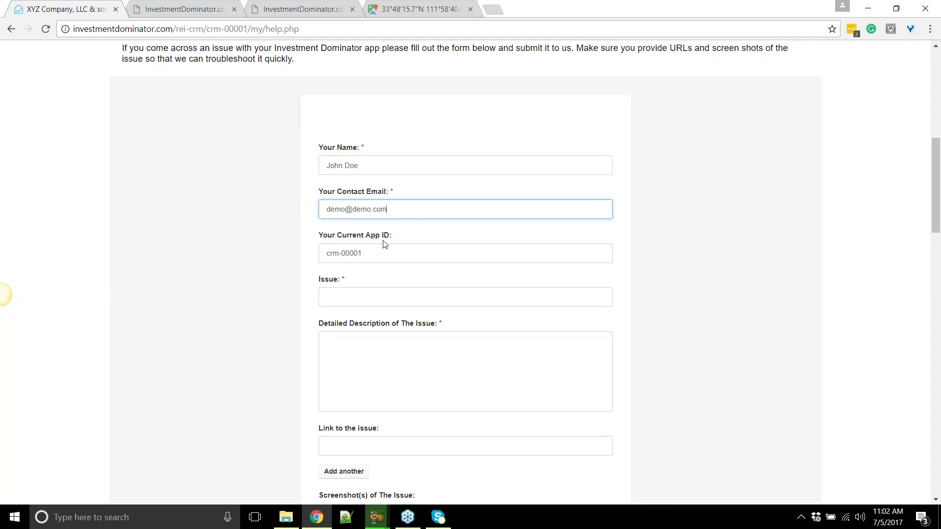
pyautogui.click(398, 252)
pyautogui.scroll(-2, 310, 225)
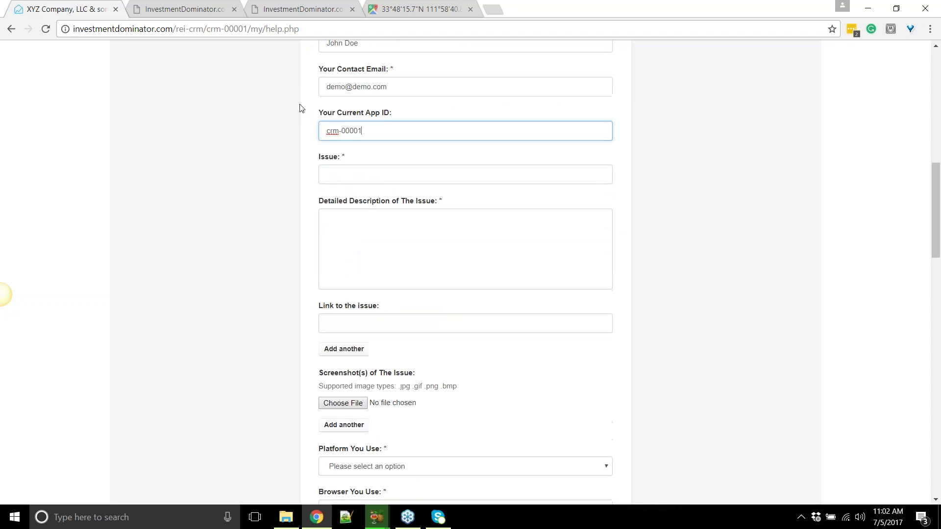
pyautogui.scroll(-1, 377, 142)
pyautogui.click(324, 113)
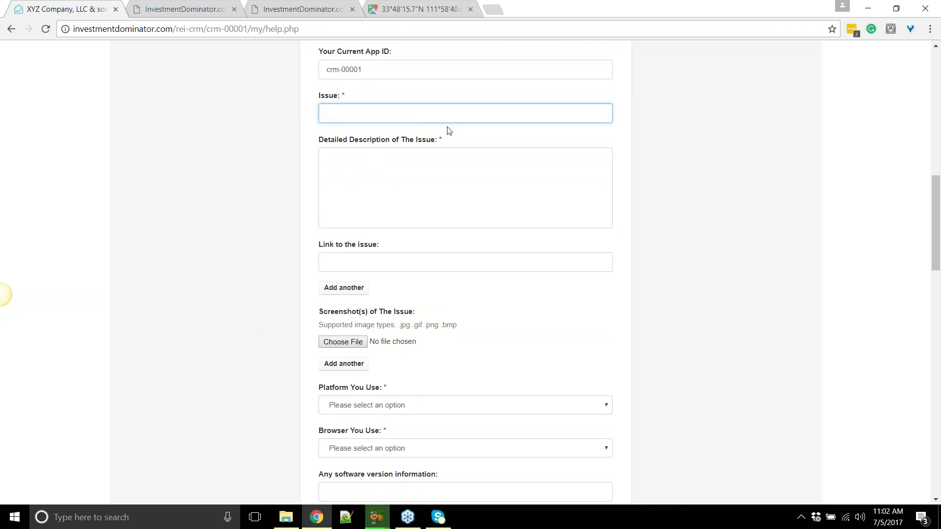
pyautogui.click(338, 152)
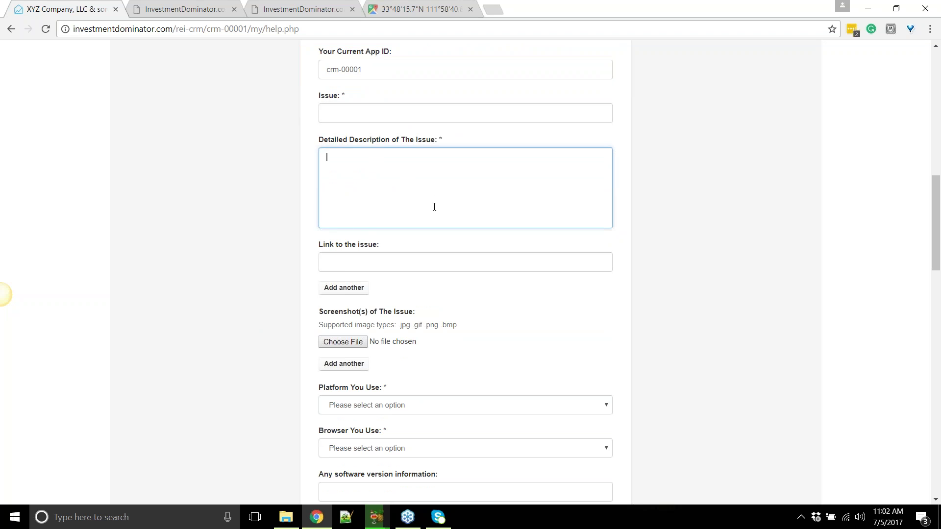
# Examine the issue form's link and screenshot fields and view the platform and browser options without choosing any
pyautogui.scroll(-3, 434, 206)
pyautogui.scroll(-1, 396, 186)
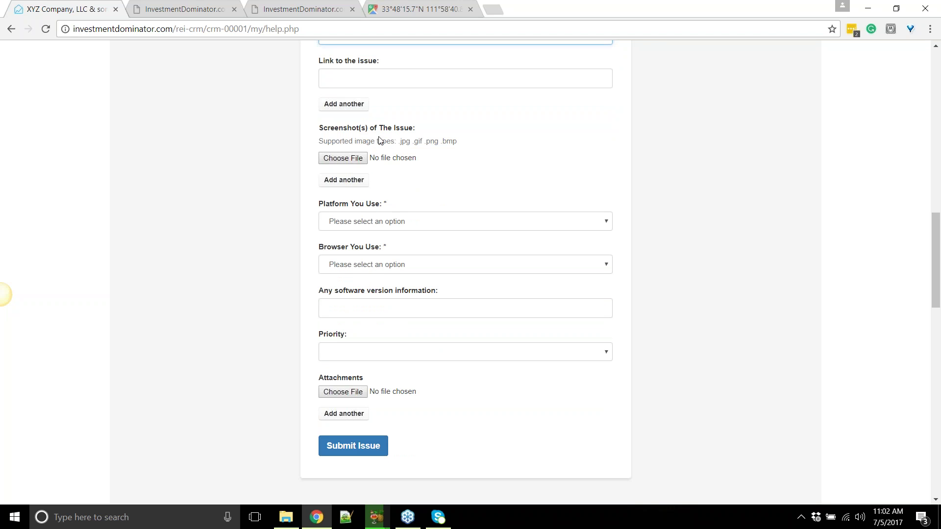
pyautogui.scroll(-2, 380, 139)
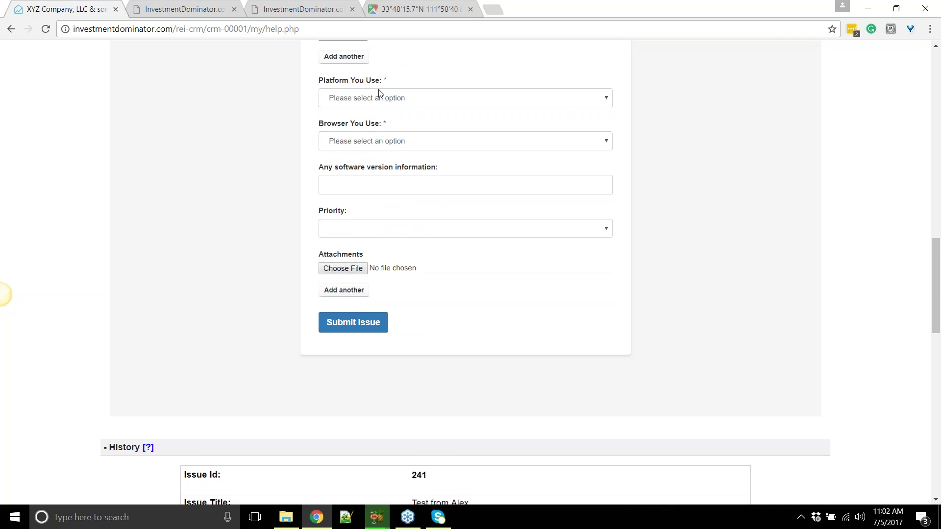
pyautogui.scroll(-1, 381, 181)
pyautogui.scroll(1, 385, 115)
pyautogui.click(369, 98)
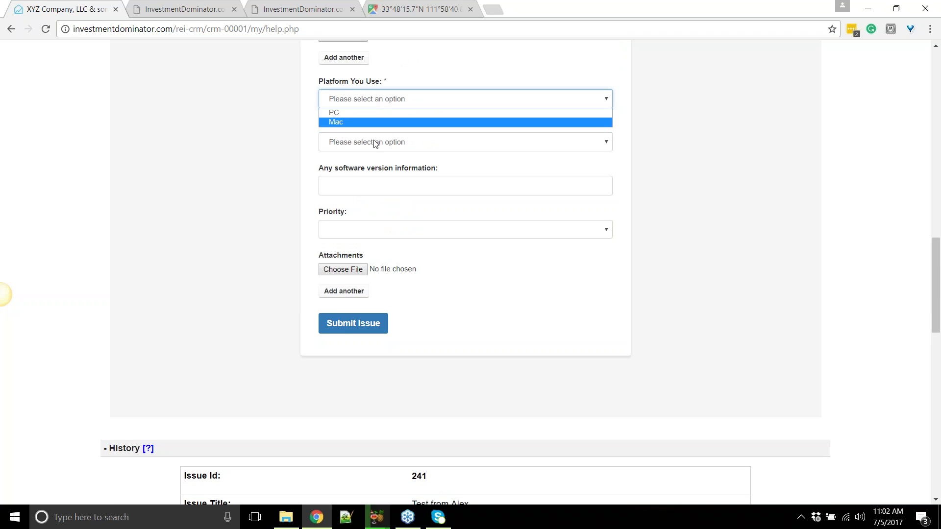
pyautogui.click(354, 96)
pyautogui.click(331, 104)
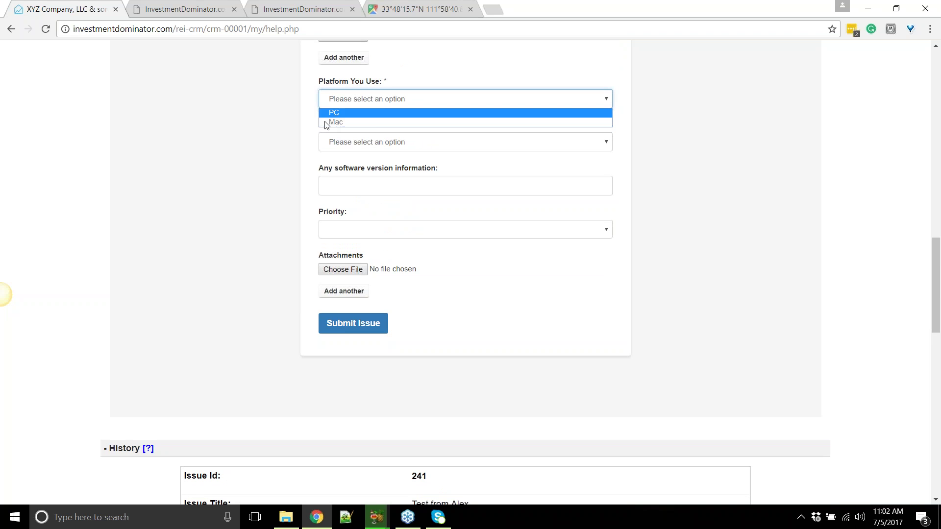
pyautogui.click(294, 92)
pyautogui.click(357, 139)
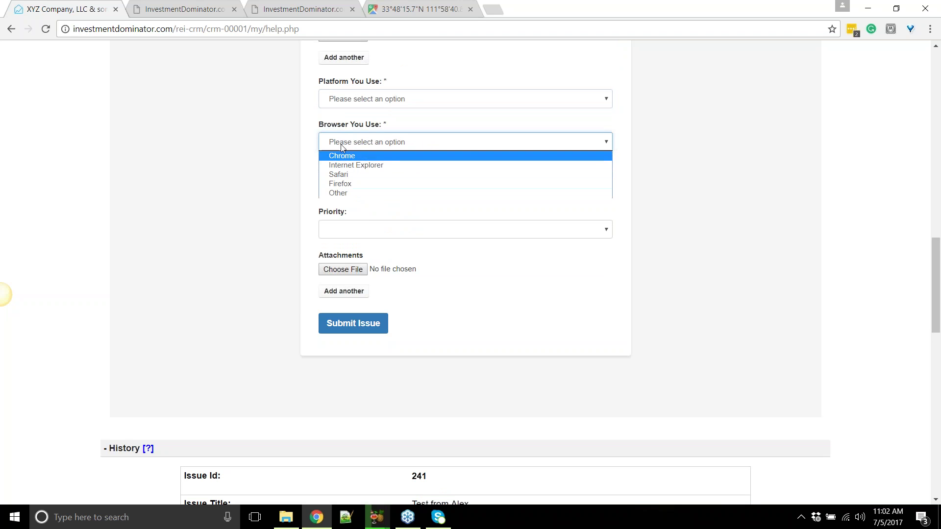
pyautogui.press('Escape')
pyautogui.scroll(-1, 379, 153)
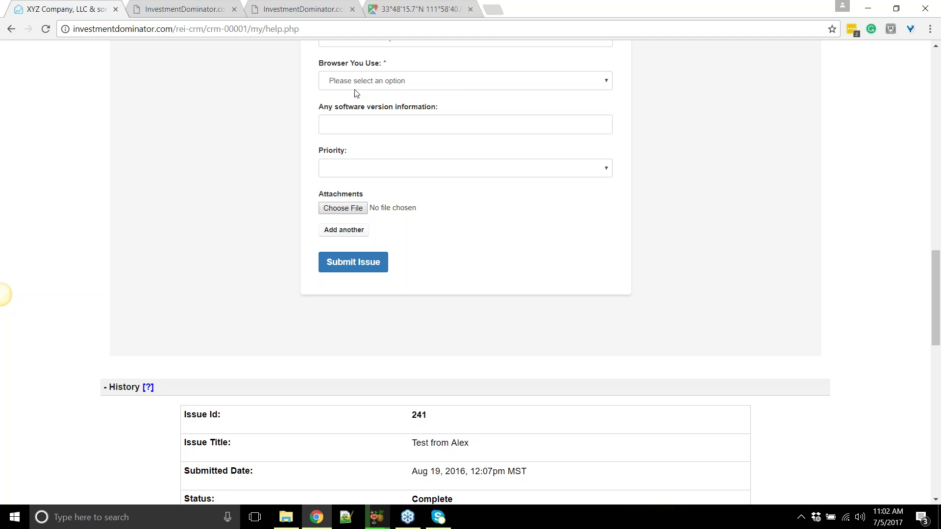
pyautogui.scroll(1, 350, 86)
pyautogui.click(395, 141)
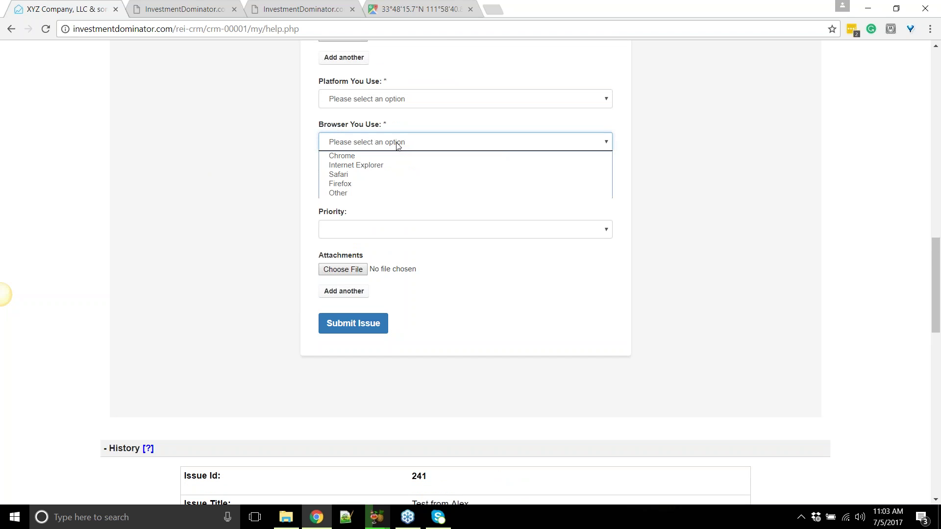
pyautogui.click(390, 100)
pyautogui.click(219, 125)
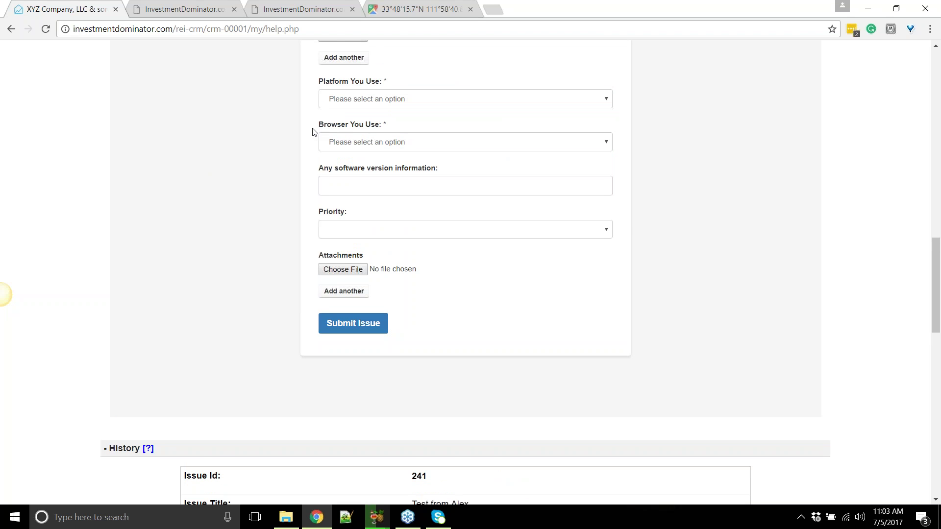
# Review the software version, priority and attachments fields near the end of the issue form
pyautogui.scroll(-1, 318, 147)
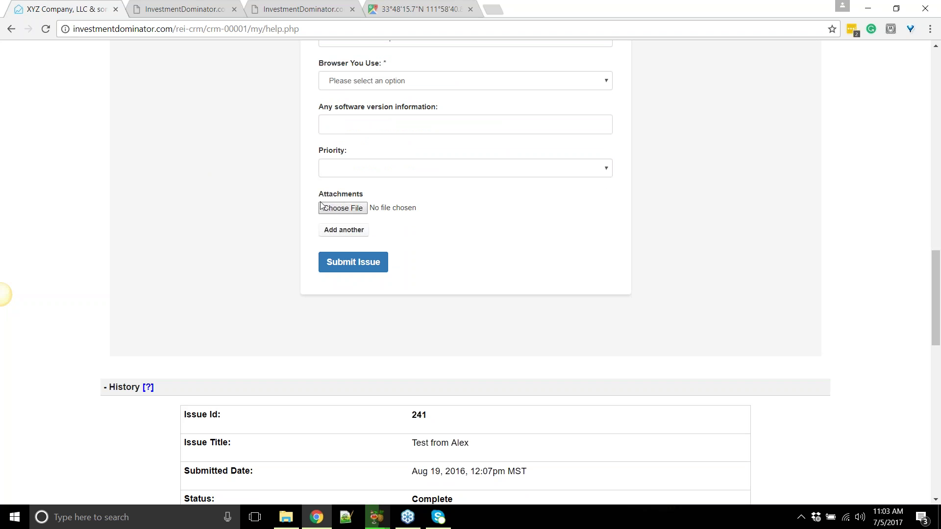
pyautogui.moveTo(318, 195); pyautogui.dragTo(355, 196)
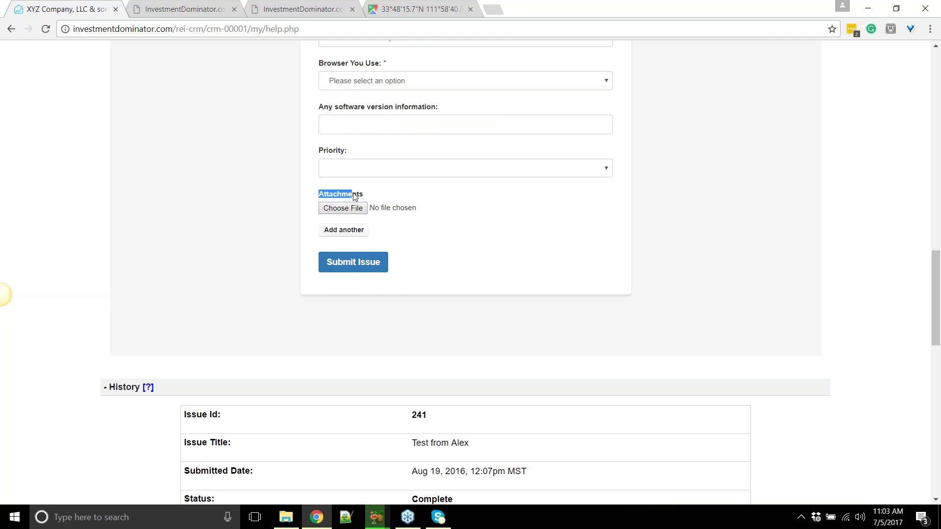
pyautogui.click(255, 195)
pyautogui.moveTo(329, 196); pyautogui.dragTo(363, 190)
pyautogui.click(289, 191)
pyautogui.click(342, 206)
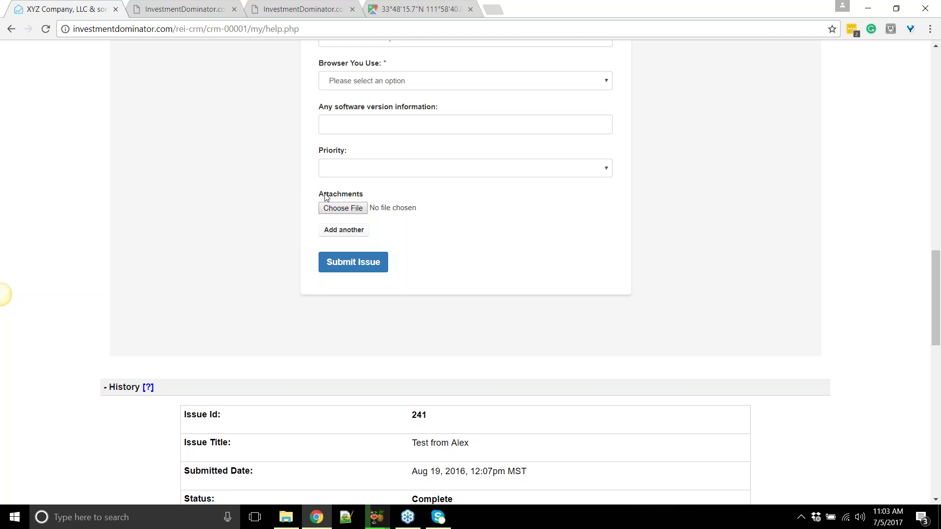
pyautogui.moveTo(335, 197); pyautogui.dragTo(353, 197)
pyautogui.click(350, 196)
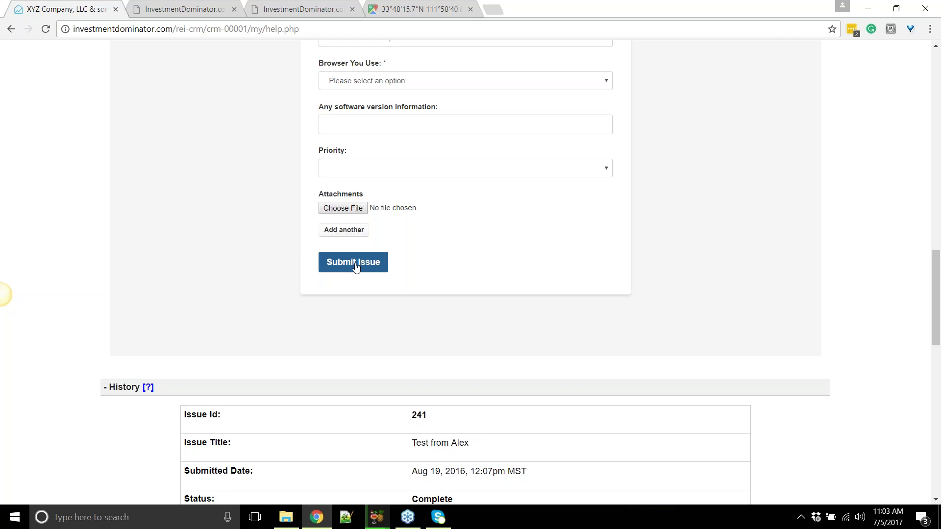
# Open the Stuck On Something online support section and close its contact pop-up
pyautogui.scroll(15, 337, 199)
pyautogui.scroll(5, 249, 199)
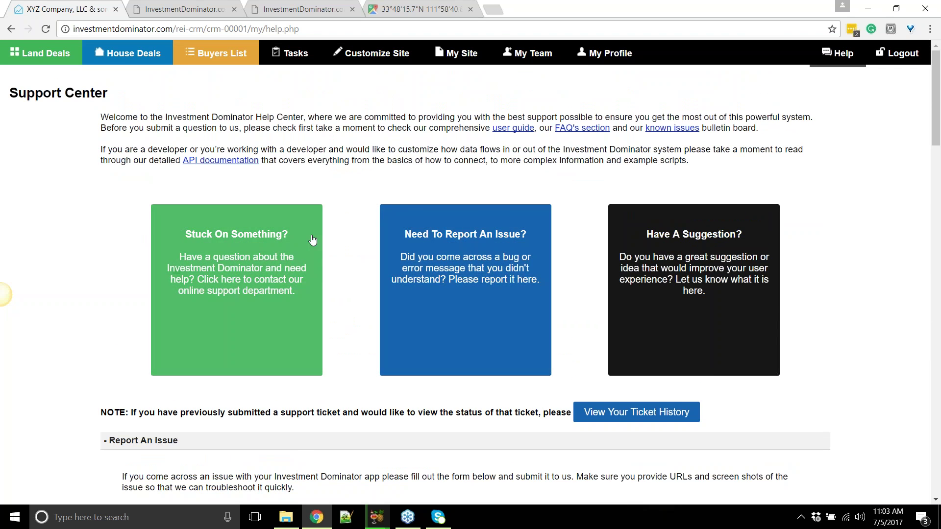
pyautogui.scroll(-3, 310, 237)
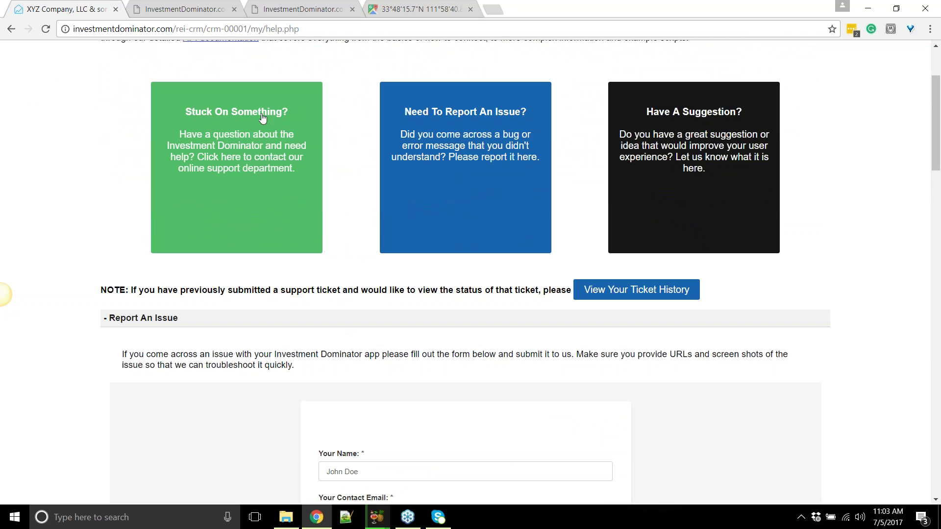
pyautogui.click(195, 117)
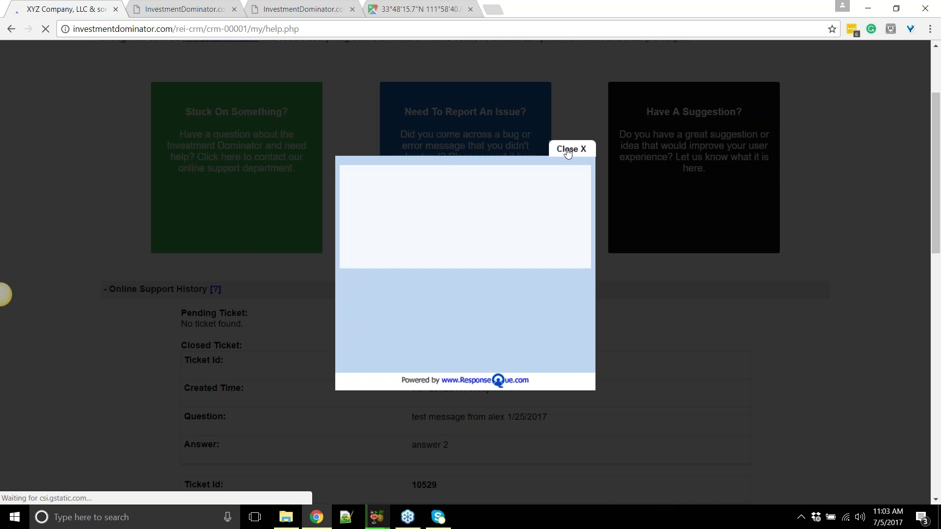
pyautogui.click(572, 150)
# Look through the pending and closed tickets in the Online Support History, including their questions and answers
pyautogui.scroll(-1, 4, 294)
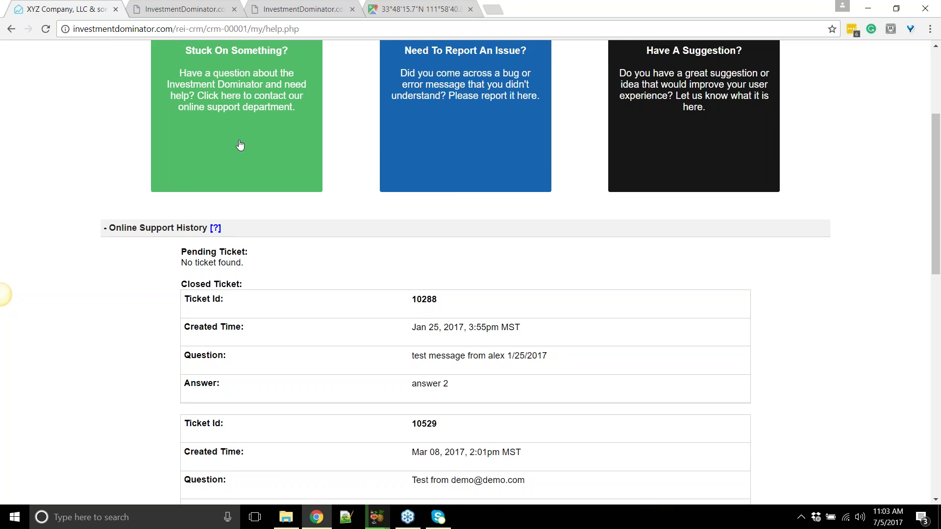
pyautogui.scroll(-3, 265, 300)
pyautogui.scroll(5, 196, 248)
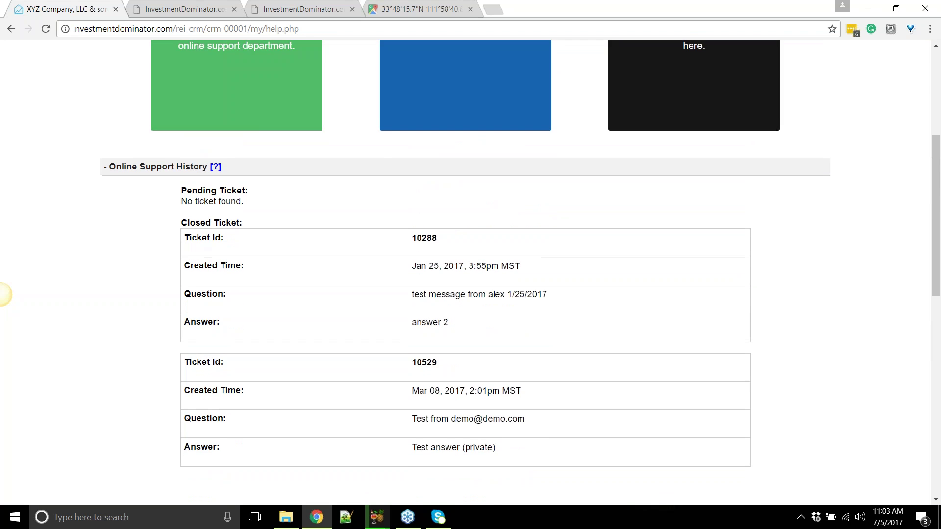
pyautogui.scroll(-4, 196, 248)
pyautogui.scroll(-1, 201, 271)
pyautogui.moveTo(397, 186); pyautogui.dragTo(482, 264)
pyautogui.scroll(-2, 387, 258)
pyautogui.moveTo(188, 183); pyautogui.dragTo(486, 275)
pyautogui.click(467, 264)
pyautogui.scroll(4, 467, 263)
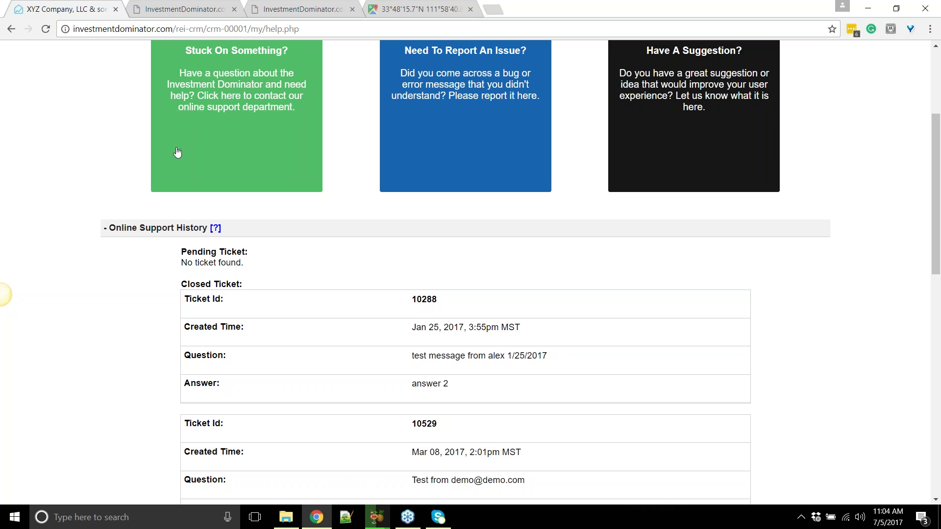
pyautogui.scroll(-1, 184, 170)
pyautogui.scroll(4, 184, 170)
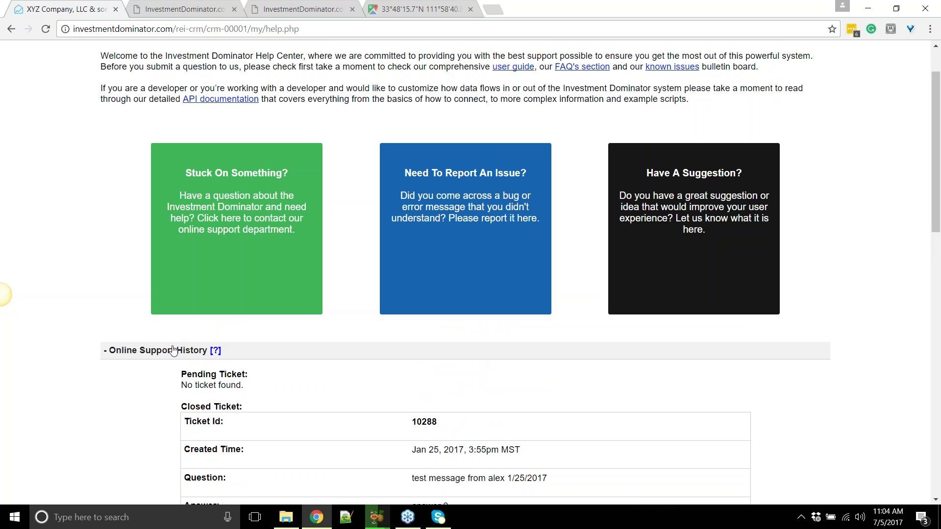
pyautogui.scroll(2, 240, 142)
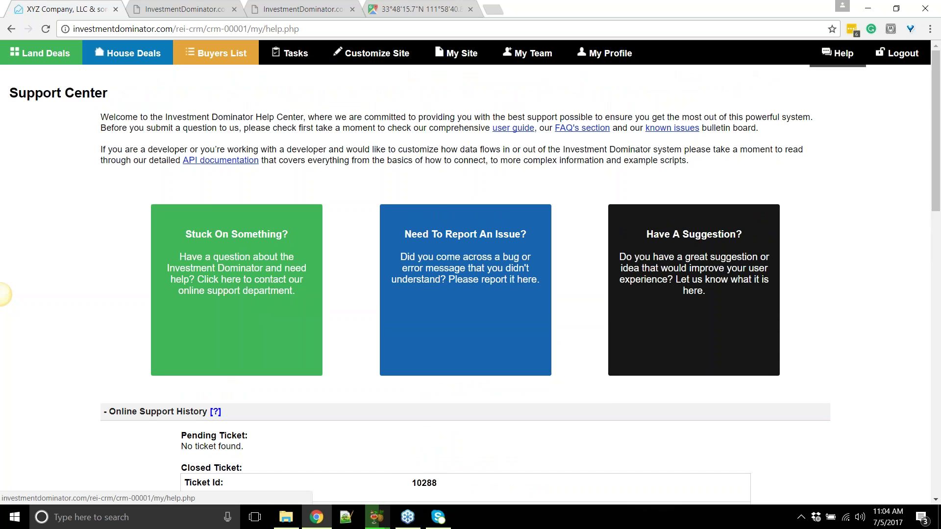
pyautogui.scroll(-2, 197, 260)
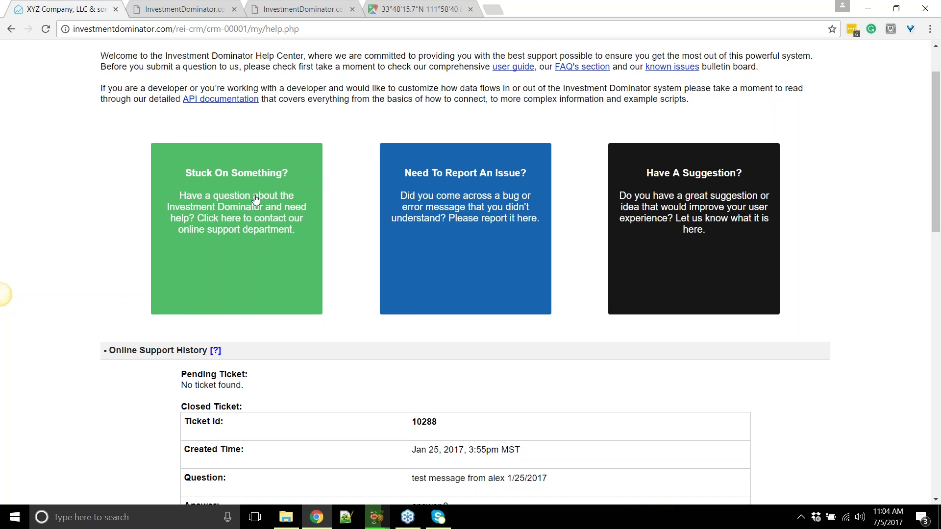
pyautogui.scroll(-2, 237, 235)
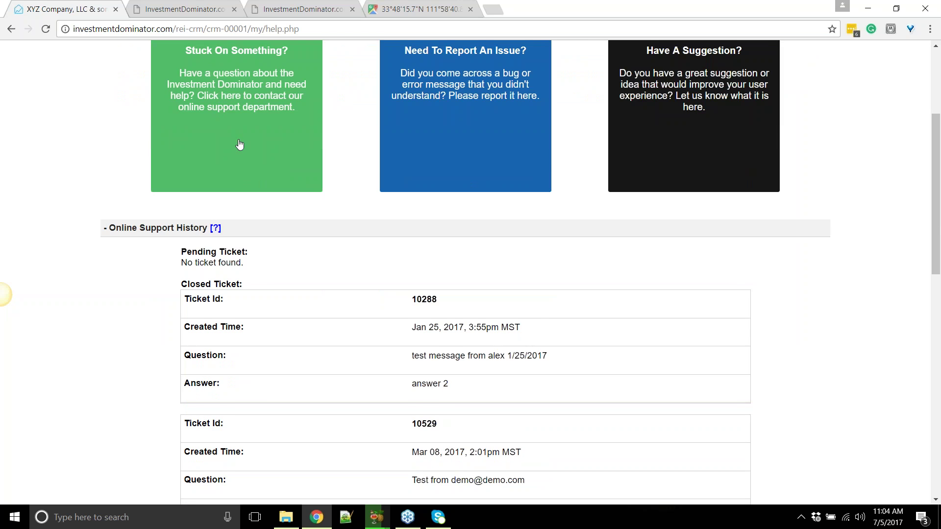
# Reopen the online support contact pop-up in the Support Center and close it without submitting anything
pyautogui.scroll(-2, 240, 145)
pyautogui.scroll(2, 284, 79)
pyautogui.click(404, 153)
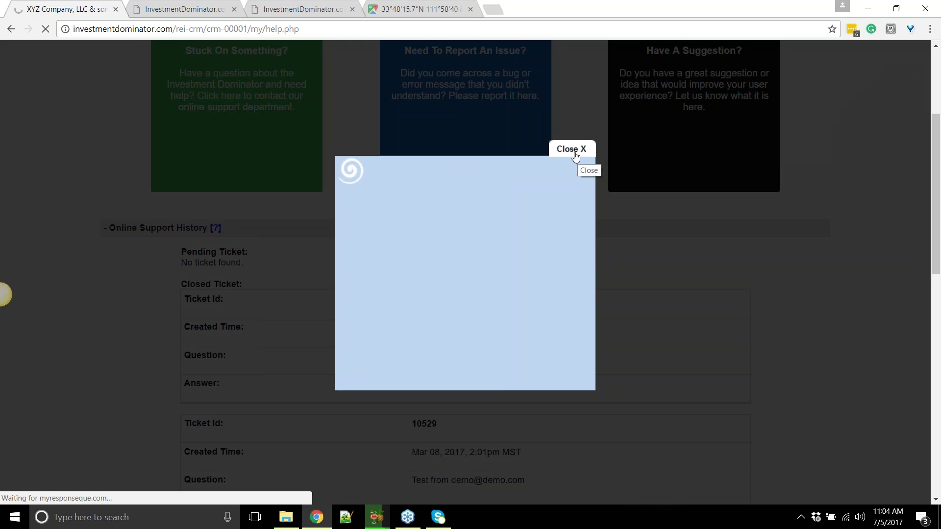
pyautogui.click(576, 153)
# Review the closed tickets in the Online Support History and return to the three support options
pyautogui.scroll(-4, 565, 165)
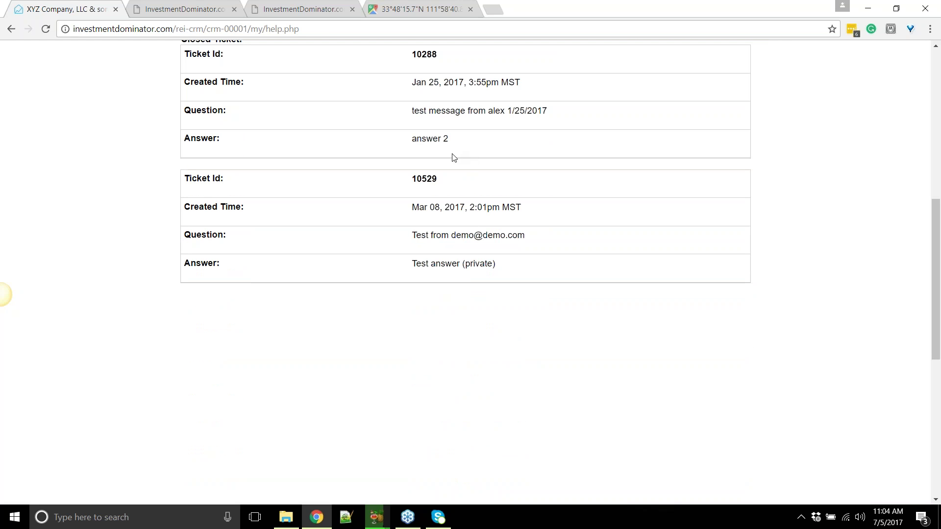
pyautogui.scroll(8, 402, 247)
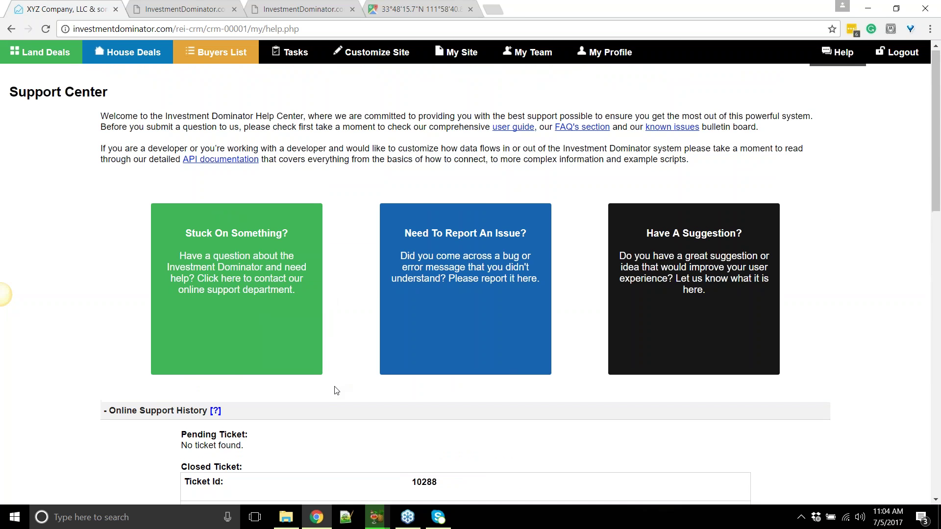
pyautogui.scroll(-2, 336, 390)
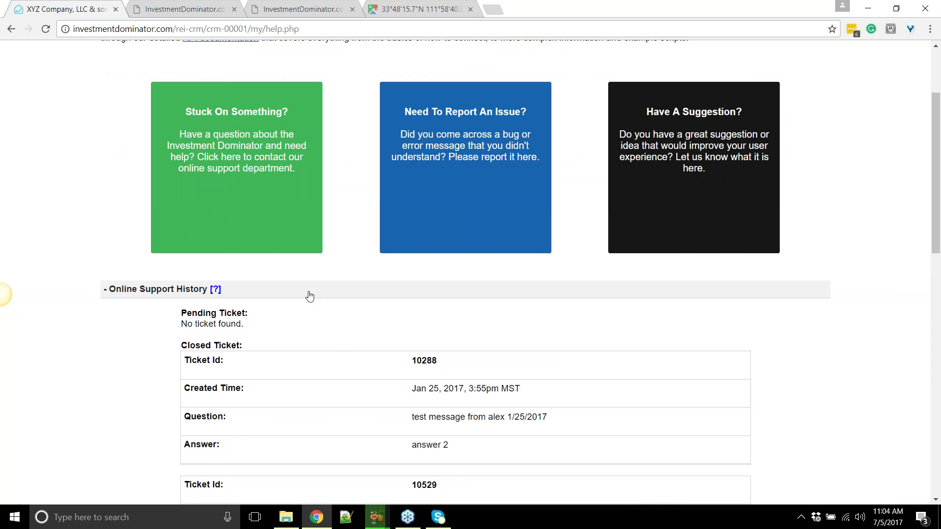
pyautogui.scroll(2, 360, 300)
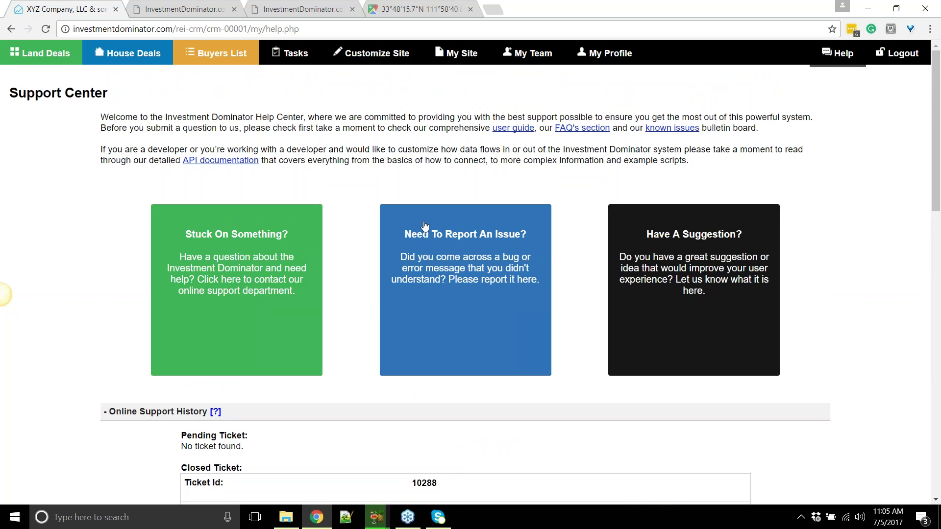
pyautogui.scroll(-1, 451, 250)
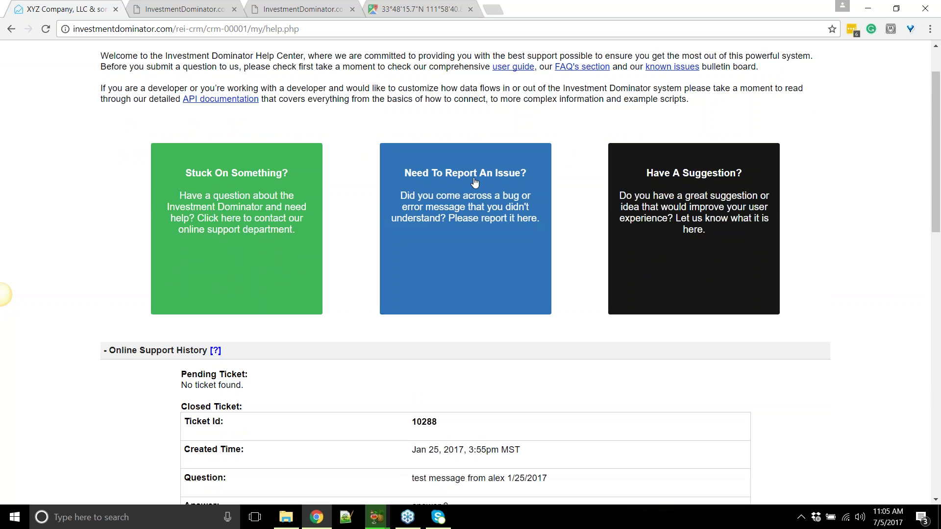
pyautogui.scroll(1, 490, 184)
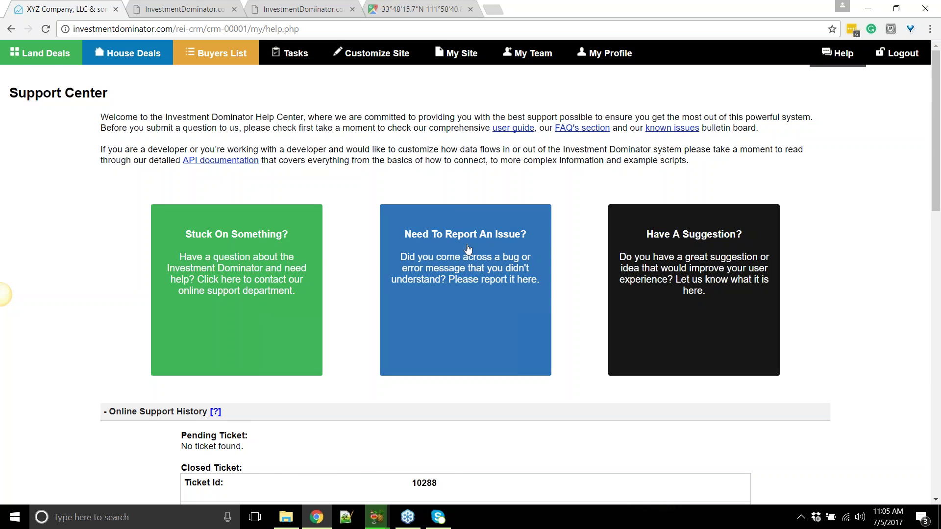
# Open the Need To Report An Issue section and view the history of previously submitted issue tickets
pyautogui.click(446, 270)
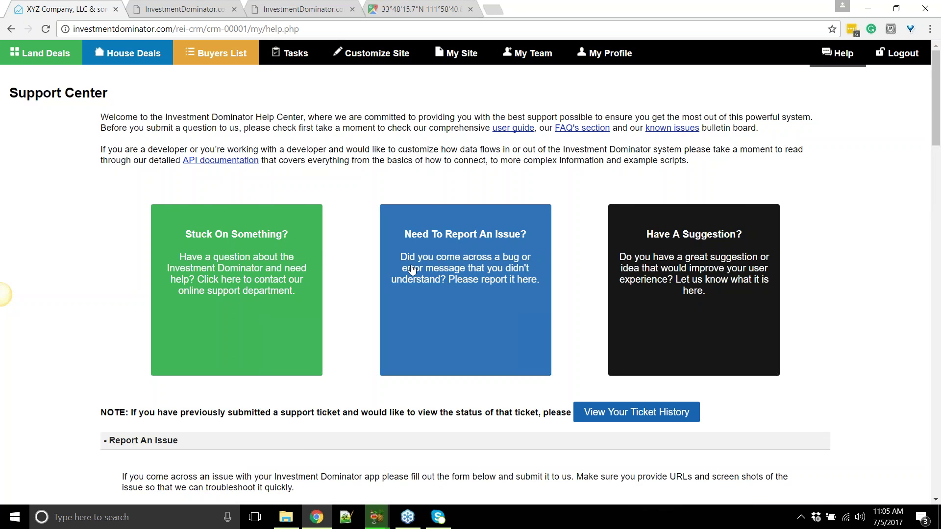
pyautogui.scroll(-3, 509, 205)
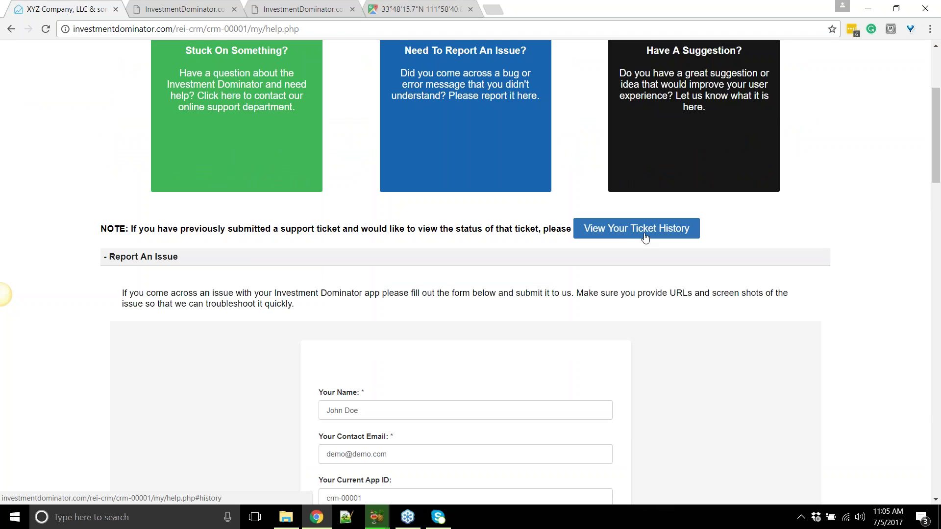
pyautogui.click(664, 235)
pyautogui.scroll(1, 395, 168)
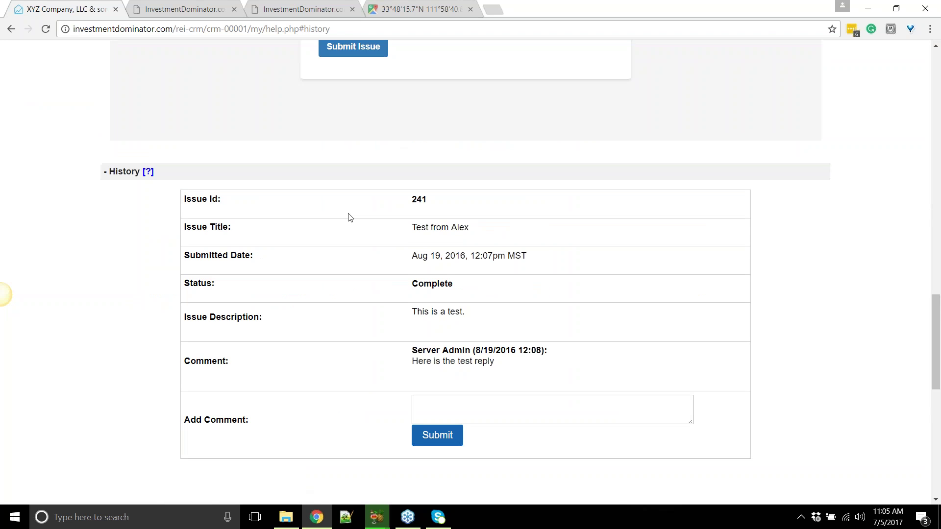
pyautogui.scroll(-1, 146, 224)
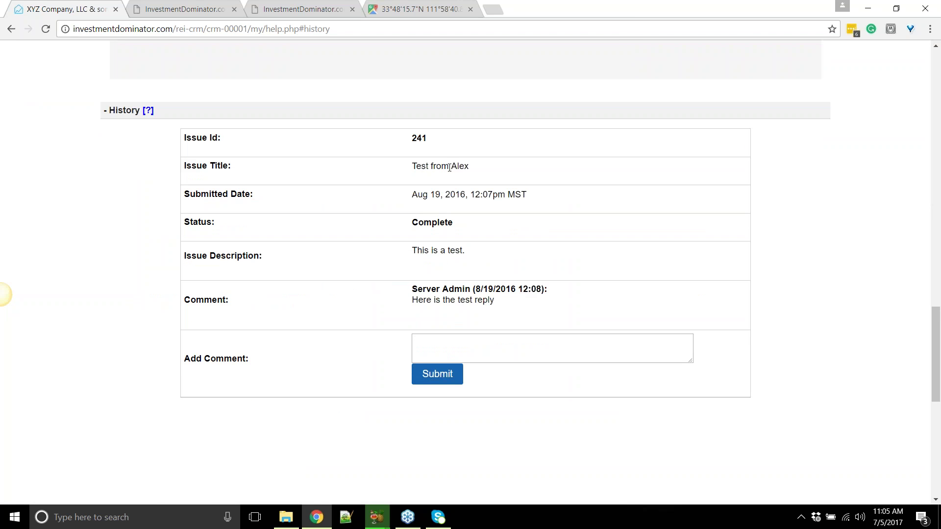
# Look over the issue report form again, from the support options down to the submitted issue's comments
pyautogui.scroll(15, 447, 237)
pyautogui.scroll(7, 468, 191)
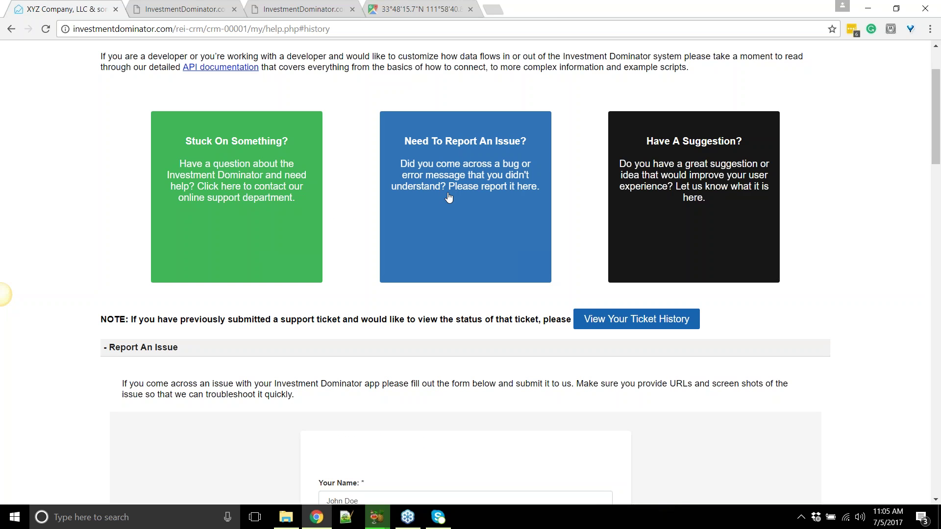
pyautogui.scroll(-8, 465, 213)
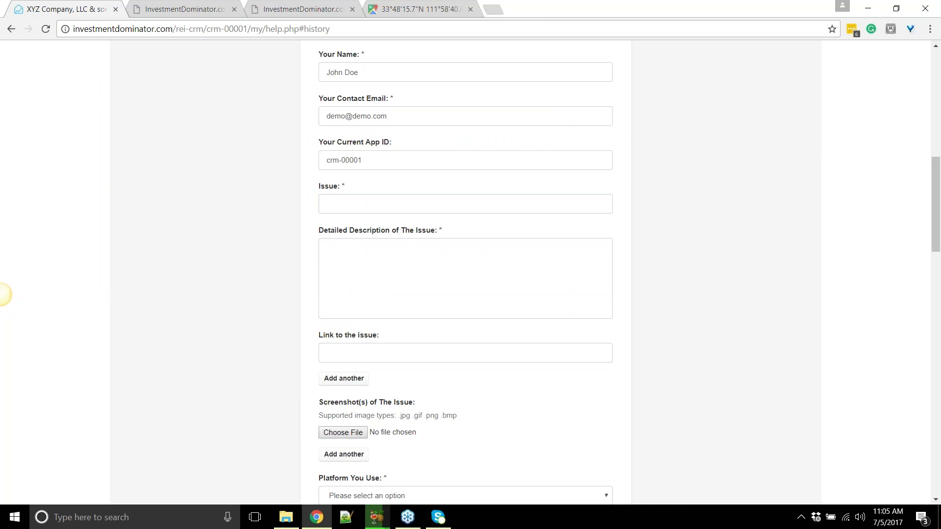
pyautogui.scroll(-17, 410, 243)
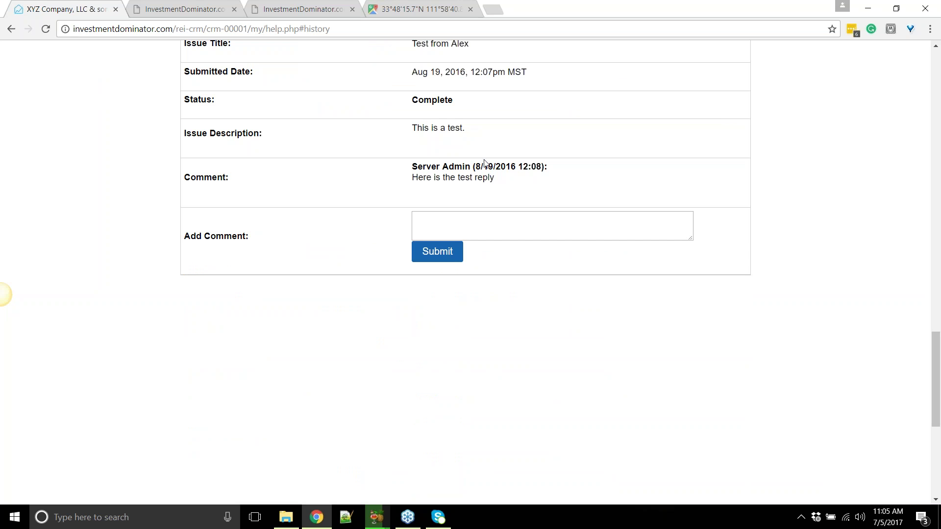
# Examine the status of the submitted test issue in the ticket history by highlighting its text
pyautogui.scroll(1, 260, 236)
pyautogui.moveTo(410, 161); pyautogui.dragTo(464, 160)
pyautogui.click(464, 160)
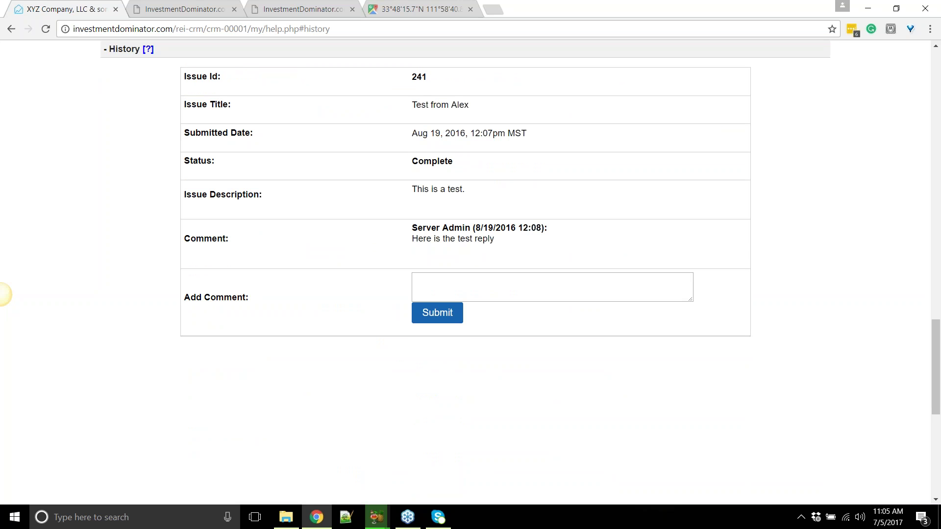
pyautogui.doubleClick(475, 165)
pyautogui.click(416, 171)
pyautogui.moveTo(415, 162)
pyautogui.mouseDown()
pyautogui.moveTo(462, 166)
pyautogui.moveTo(419, 166)
pyautogui.mouseUp()
pyautogui.click(463, 167)
pyautogui.click(281, 168)
pyautogui.doubleClick(432, 162)
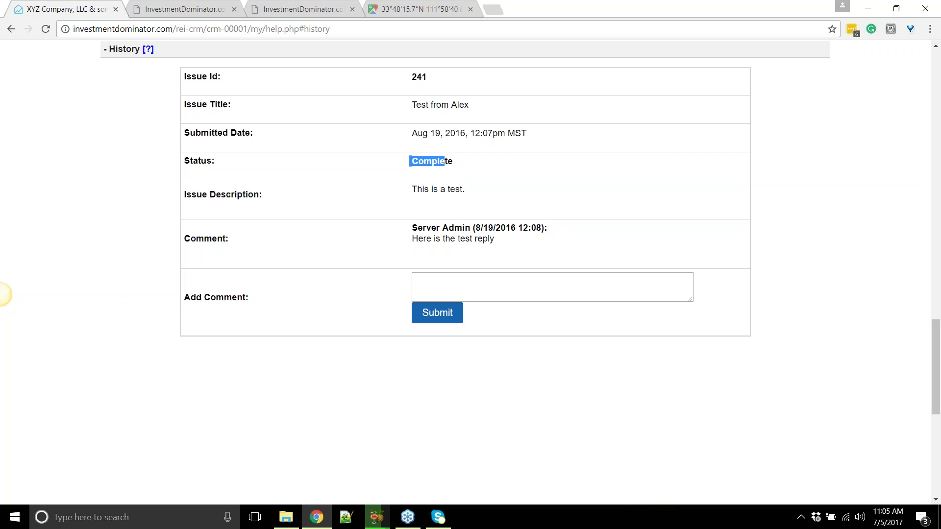
pyautogui.click(326, 202)
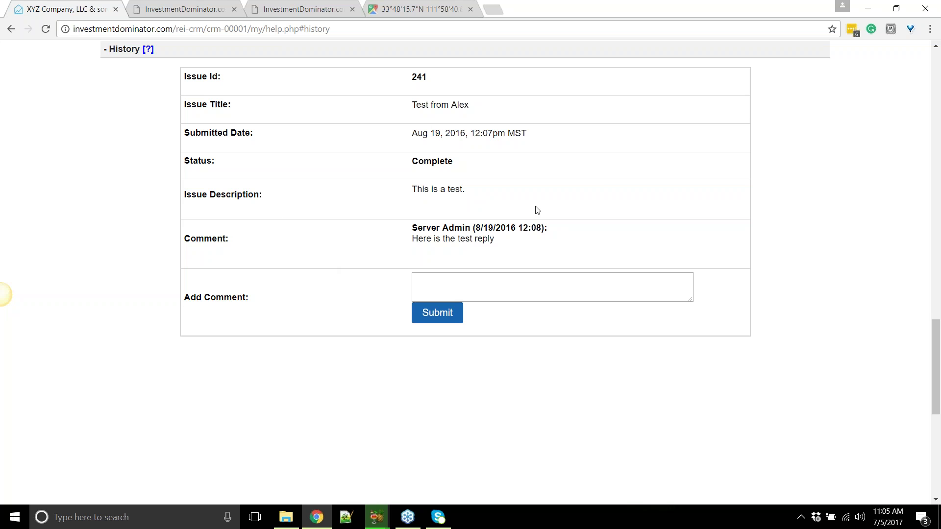
# Activate the issue's Add Comment field without entering text, and return to the Support Center introduction
pyautogui.click(442, 286)
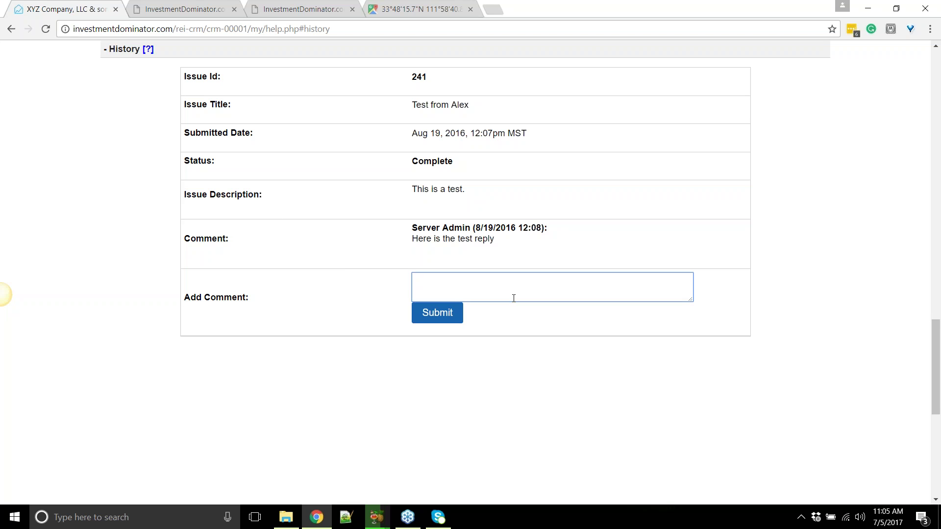
pyautogui.scroll(15, 516, 203)
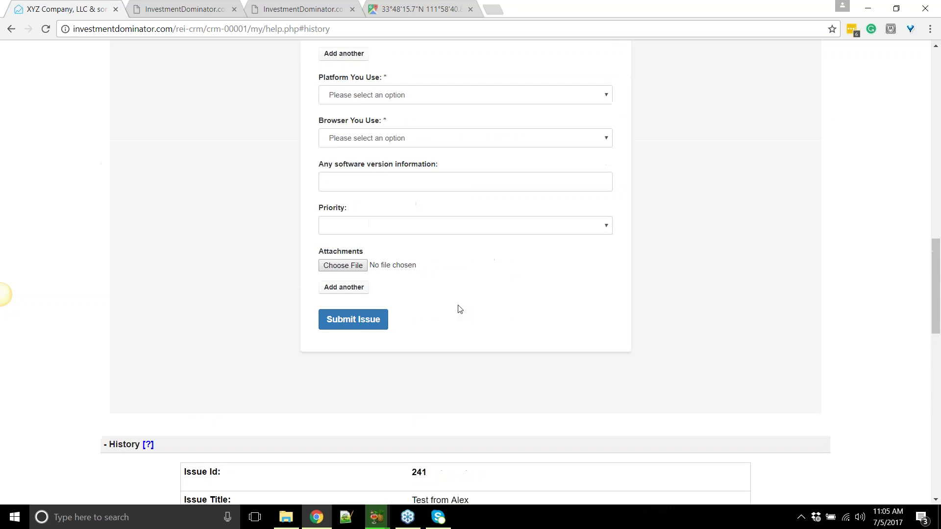
pyautogui.scroll(12, 429, 334)
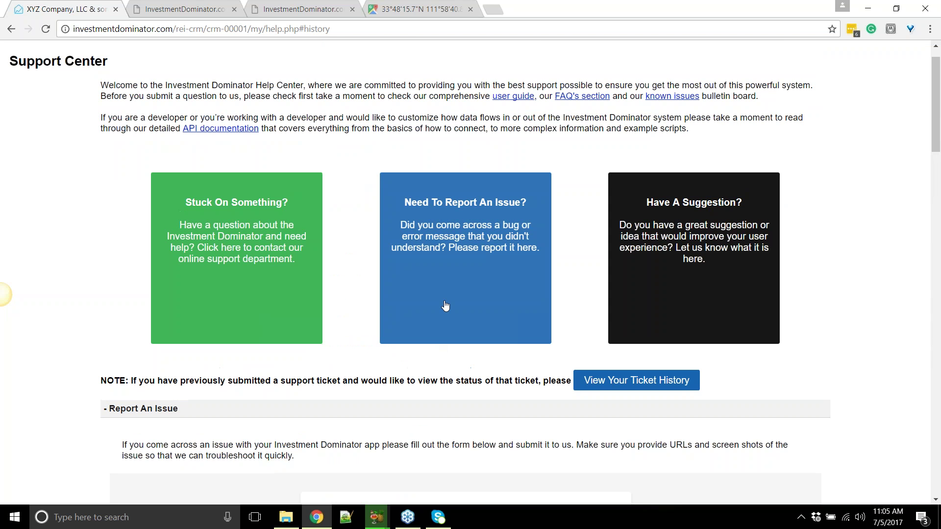
pyautogui.scroll(1, 361, 197)
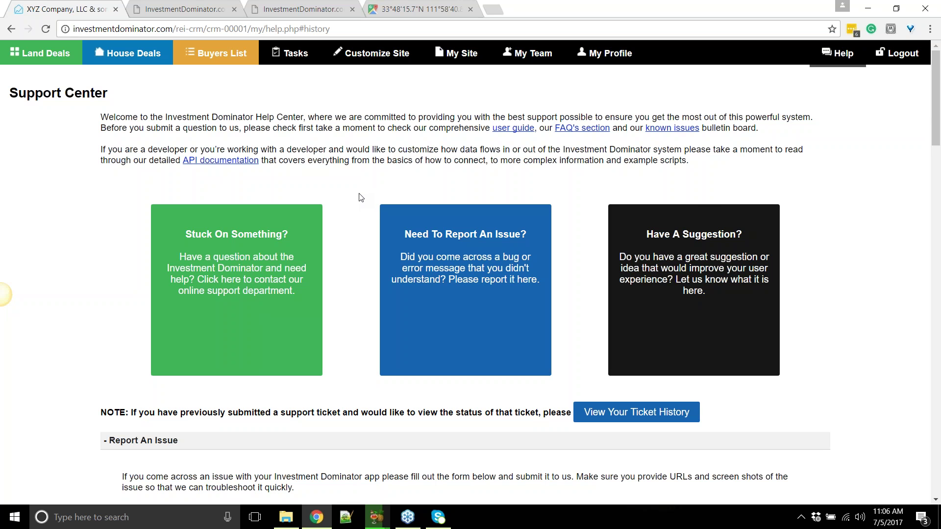
pyautogui.scroll(-2, 429, 201)
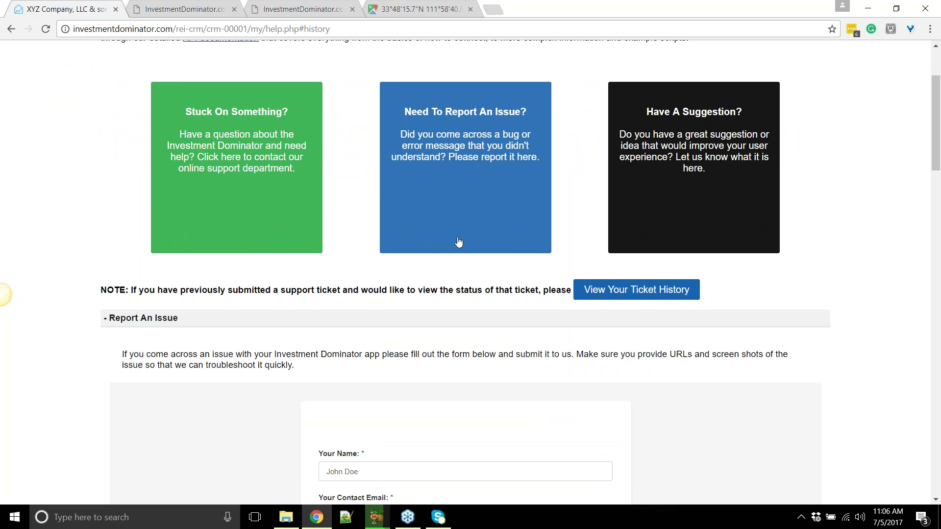
pyautogui.scroll(2, 459, 242)
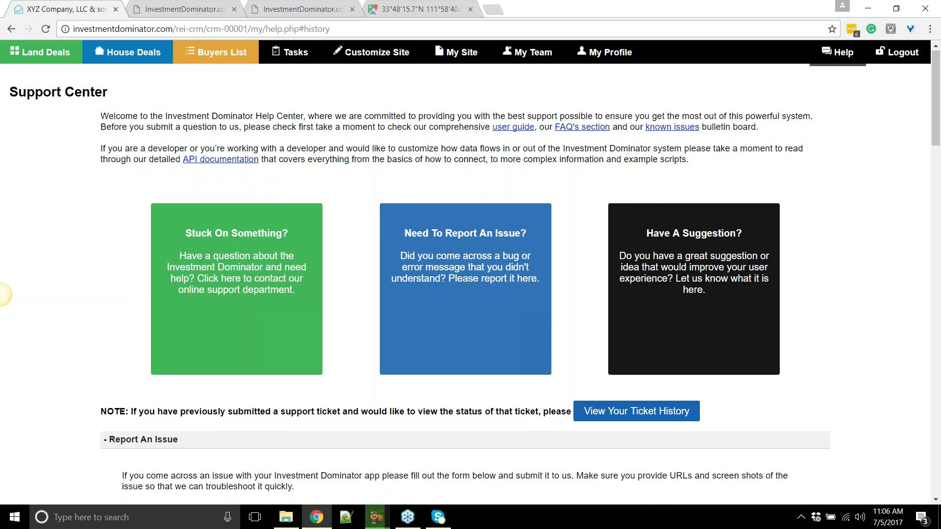
pyautogui.scroll(-3, 696, 426)
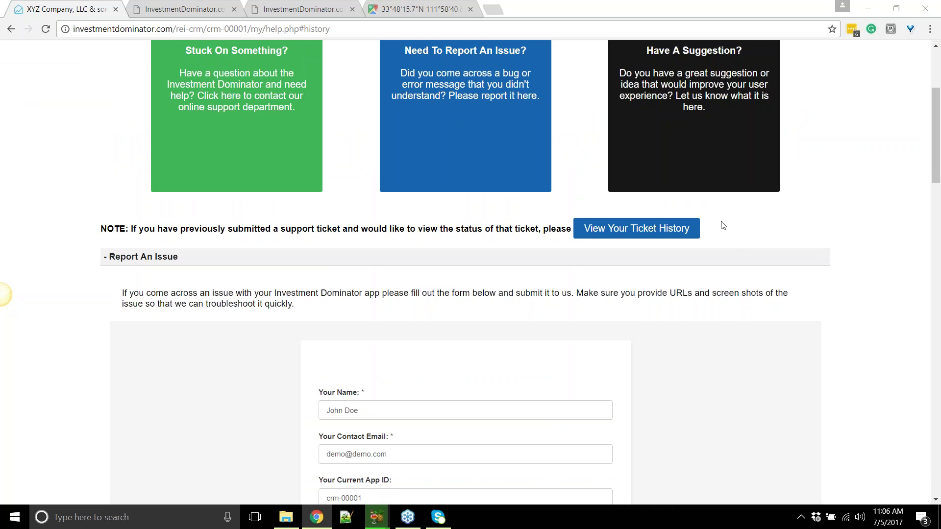
pyautogui.scroll(3, 712, 223)
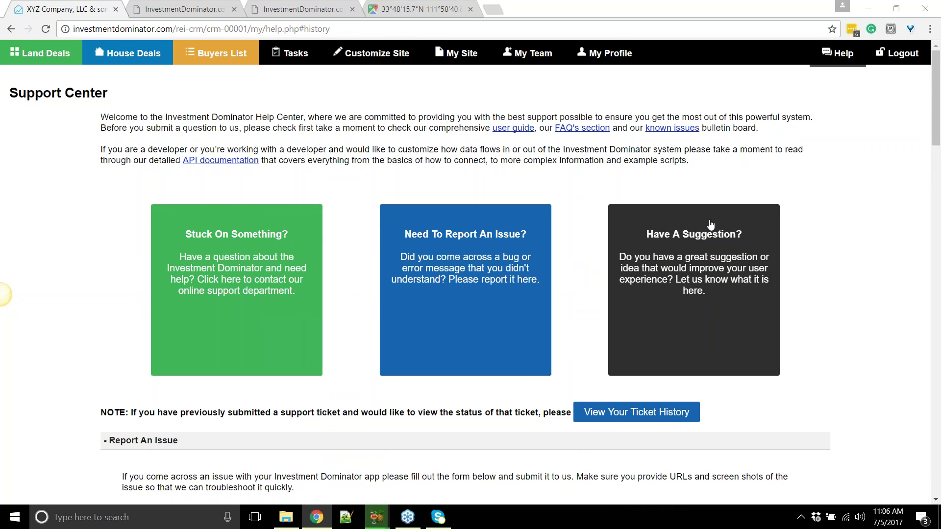